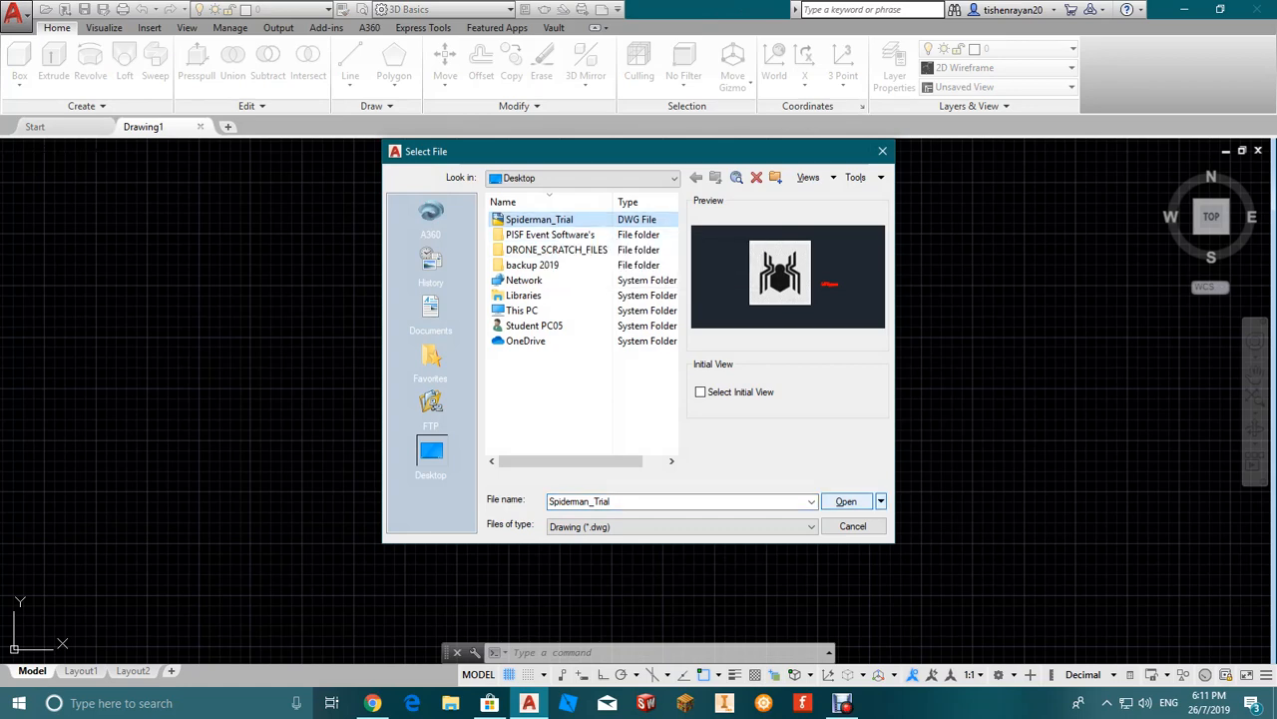
Step: Open the Spiderman_Trial drawing from the Desktop, ignoring the unresolved reference files
click(846, 501)
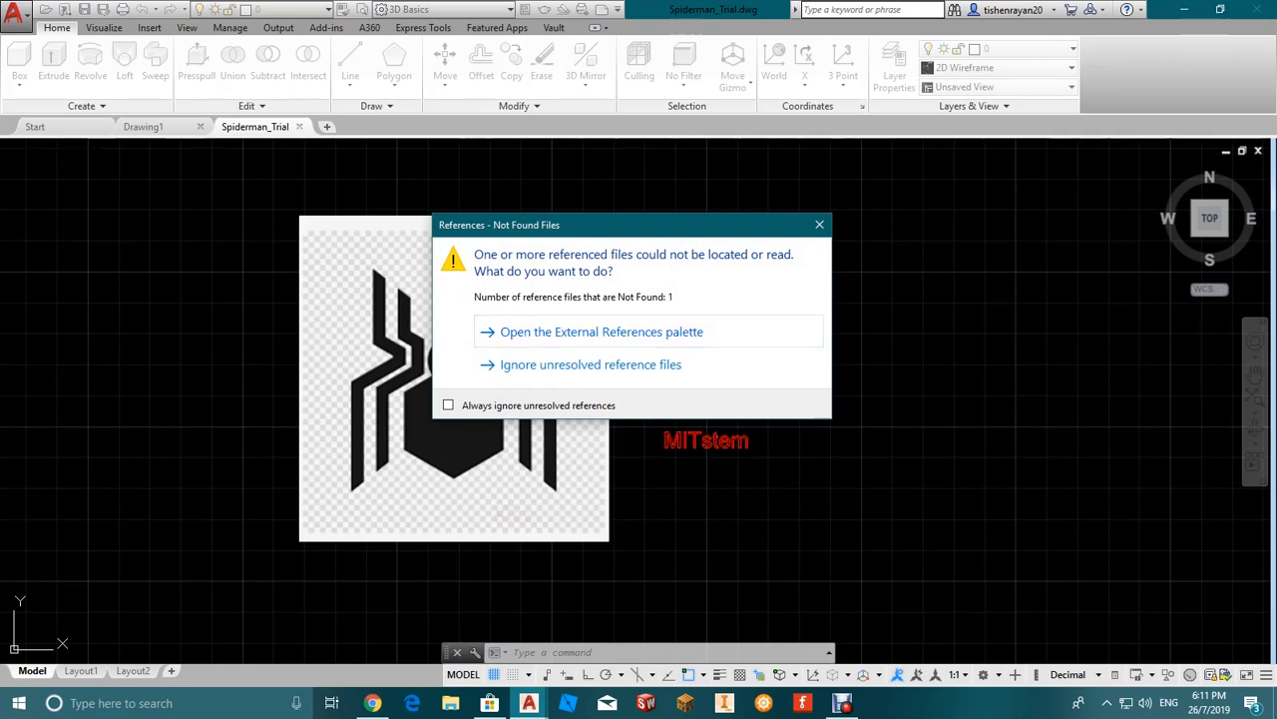
click(571, 364)
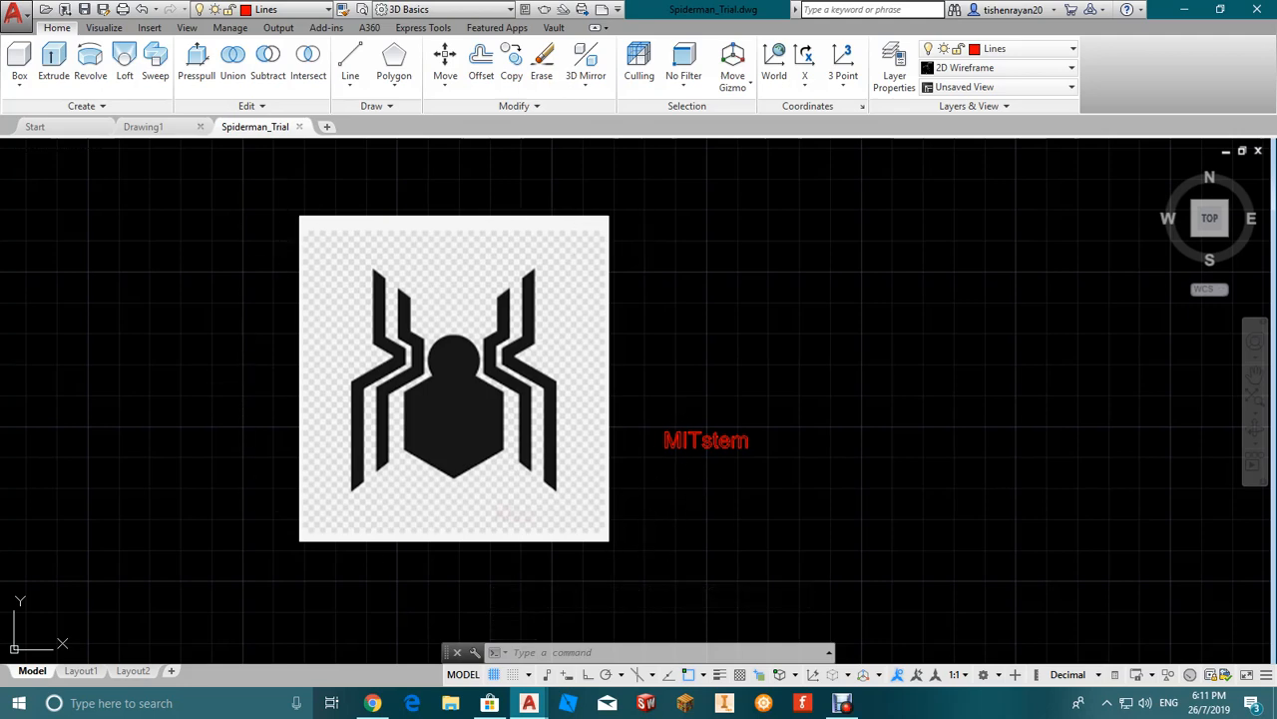
scroll(385, 364, up, 4)
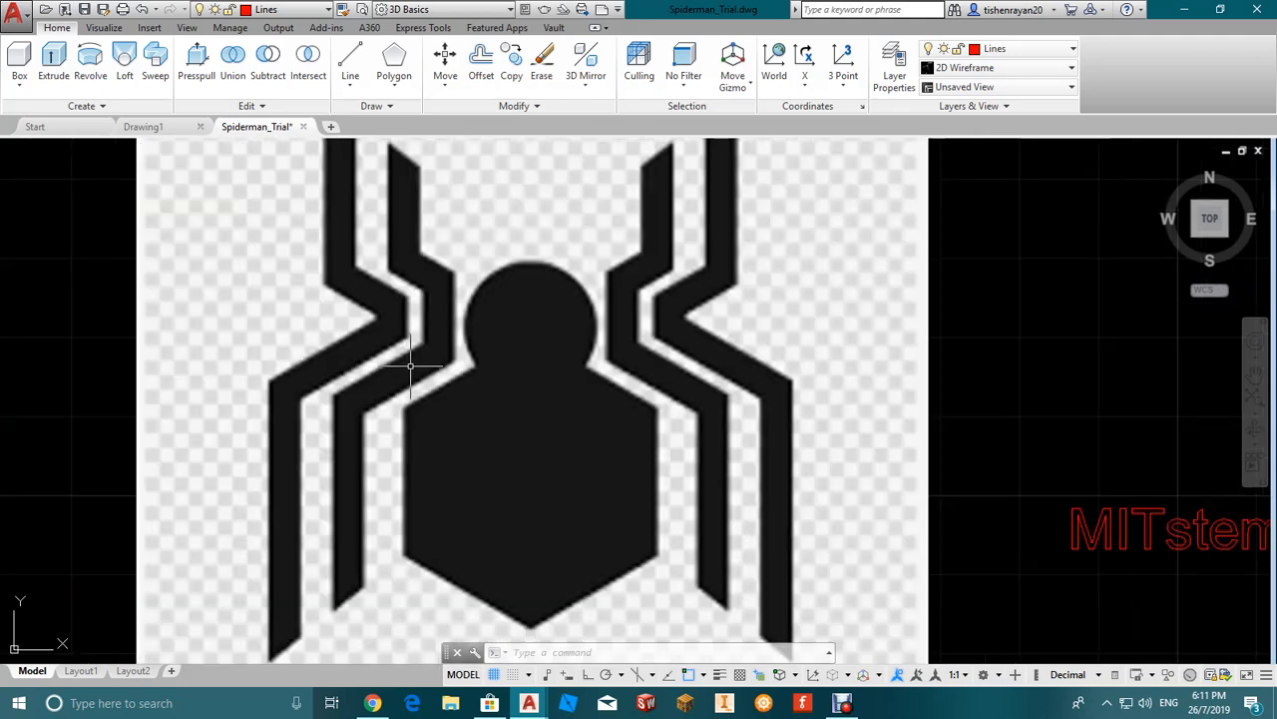
scroll(409, 374, down, 2)
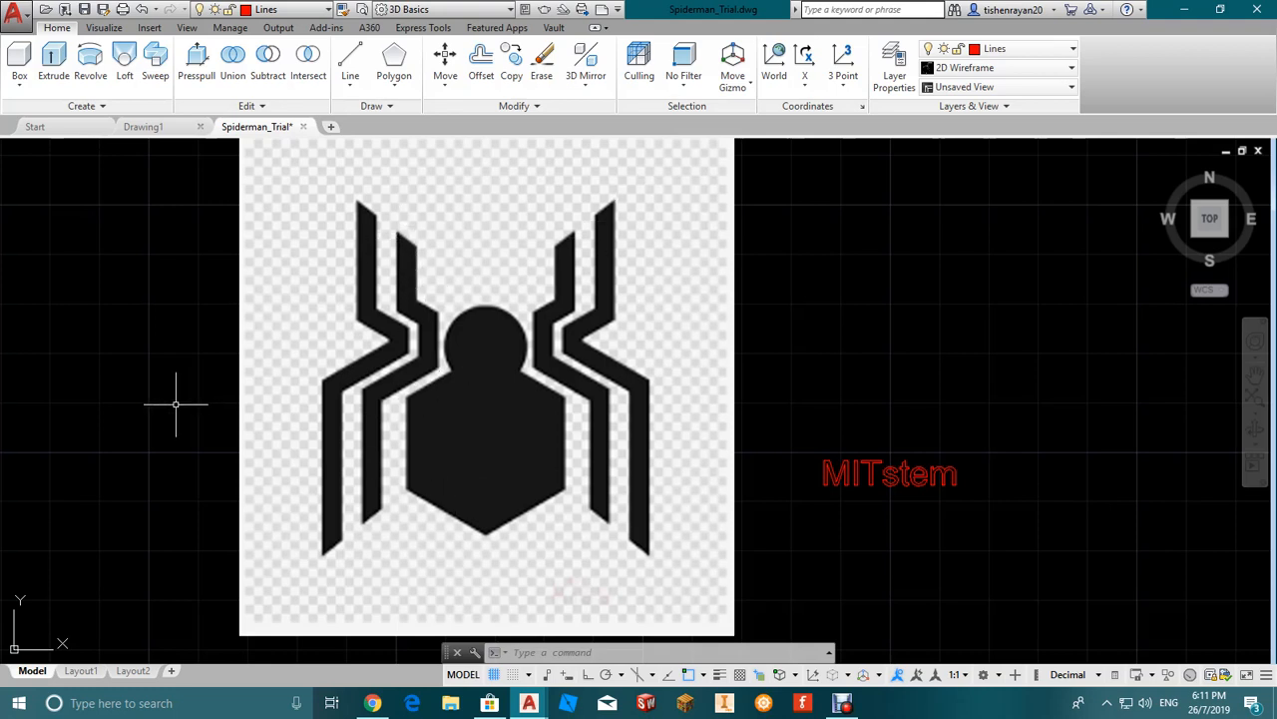
Step: Start a line at the left outer leg's bottom tip and trace its lower outer edge vertically to the bend with Ortho on
click(351, 62)
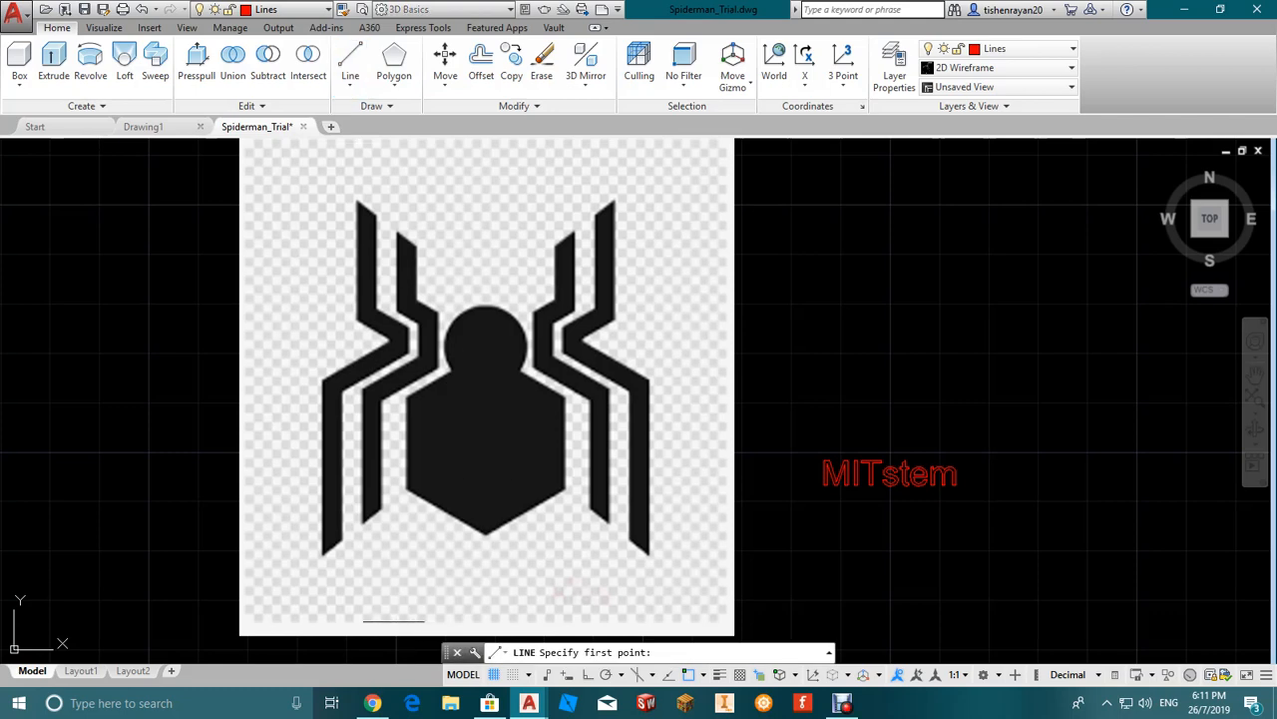
scroll(310, 521, up, 4)
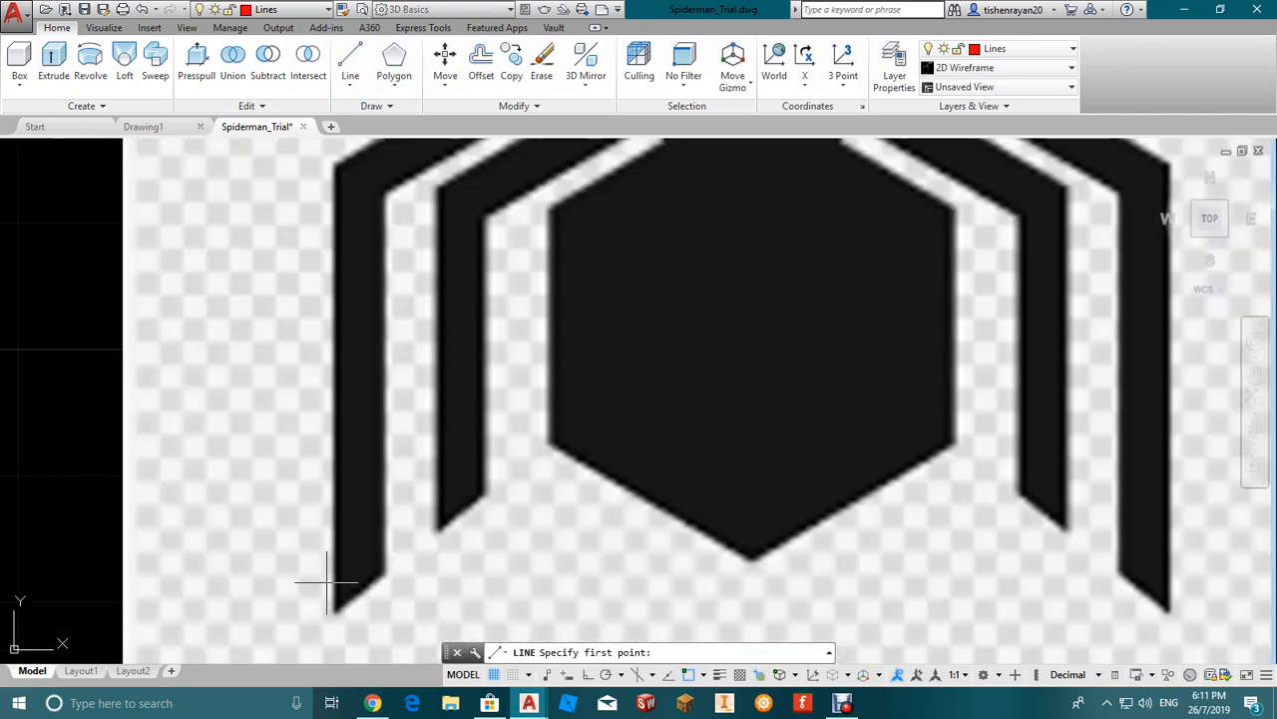
click(334, 613)
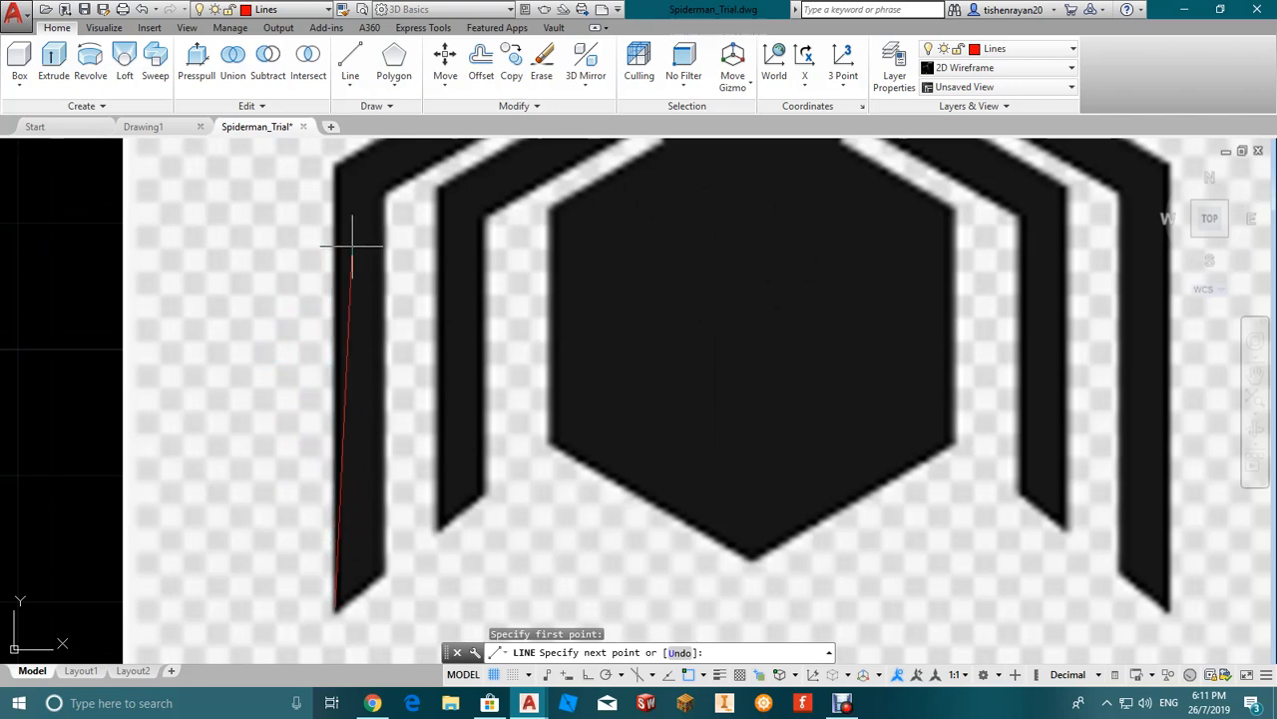
key(F8)
scroll(350, 240, down, 4)
scroll(355, 269, up, 9)
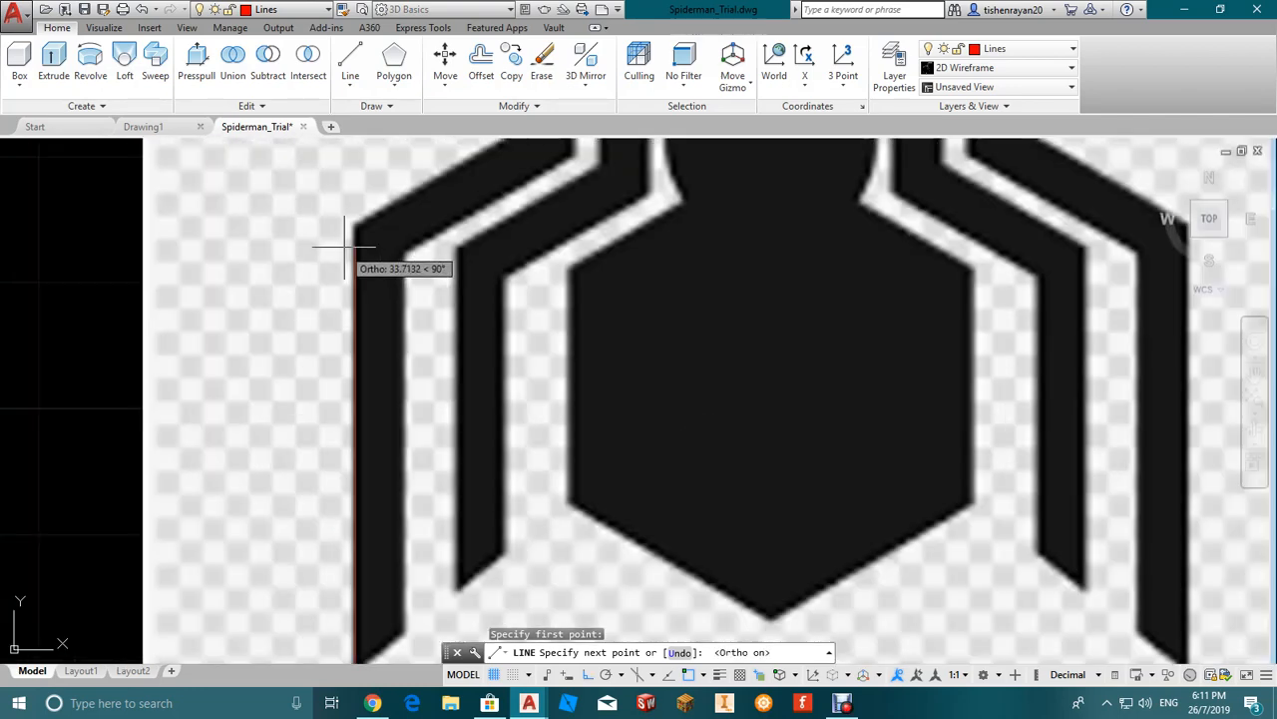
click(353, 210)
scroll(356, 220, down, 5)
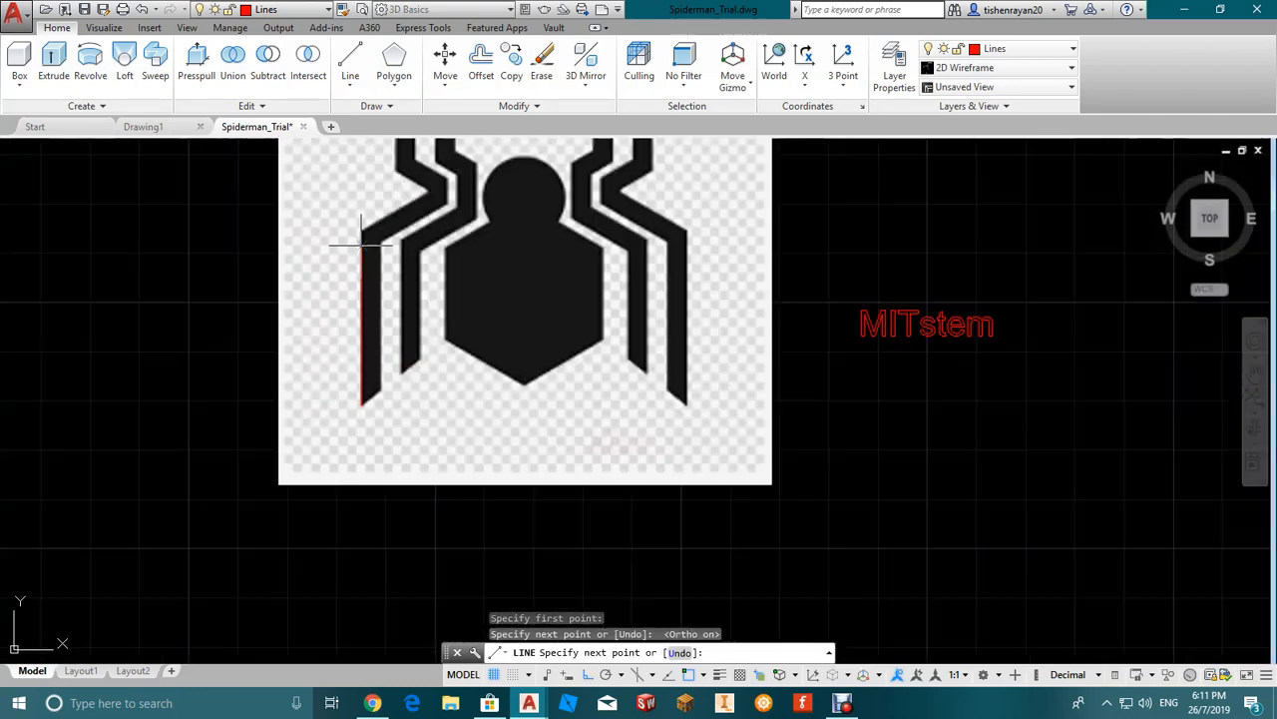
Step: Trace the two slanted outer edges of the left outer leg, in to the notch and back out, with Ortho off
scroll(387, 201, up, 5)
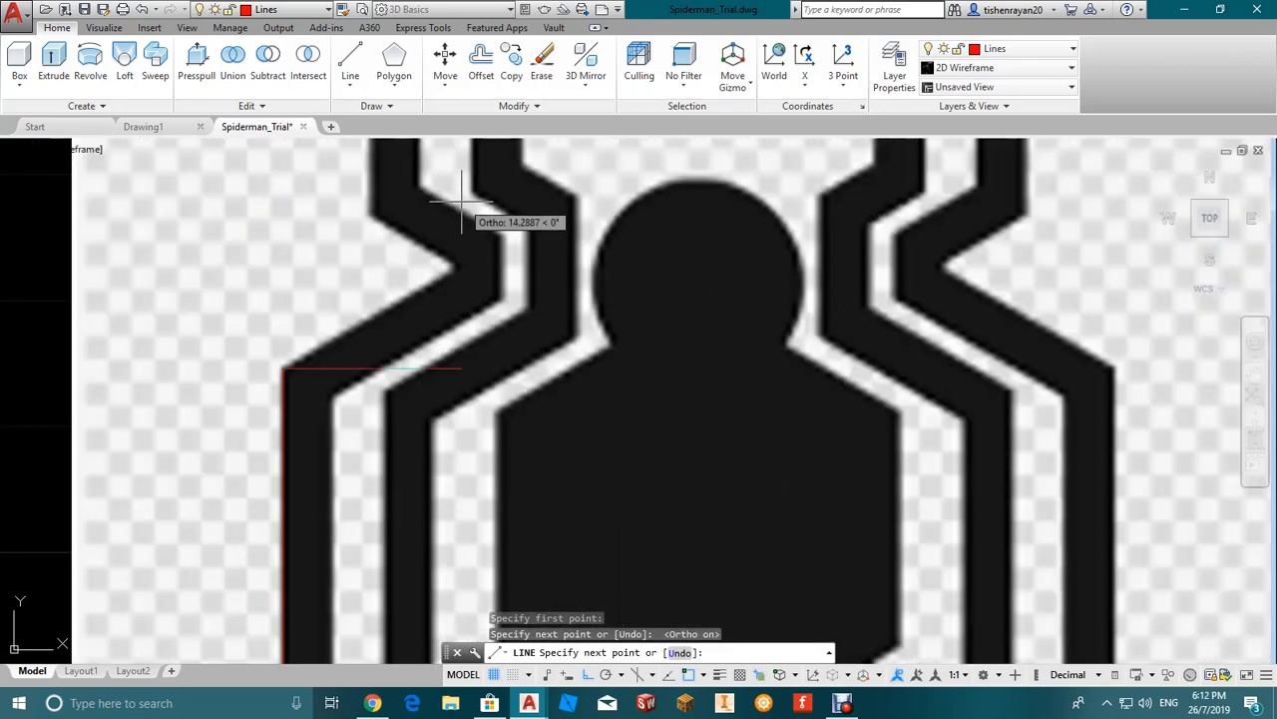
key(F8)
click(451, 264)
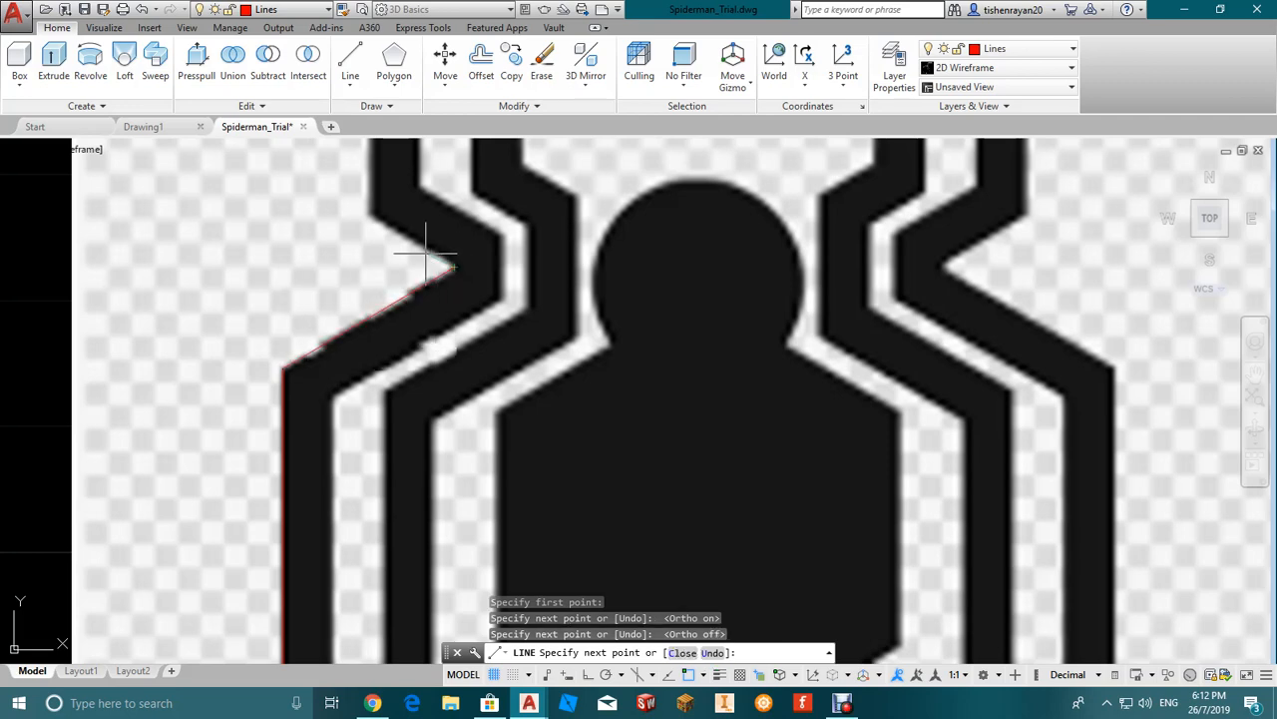
click(365, 214)
scroll(370, 213, down, 6)
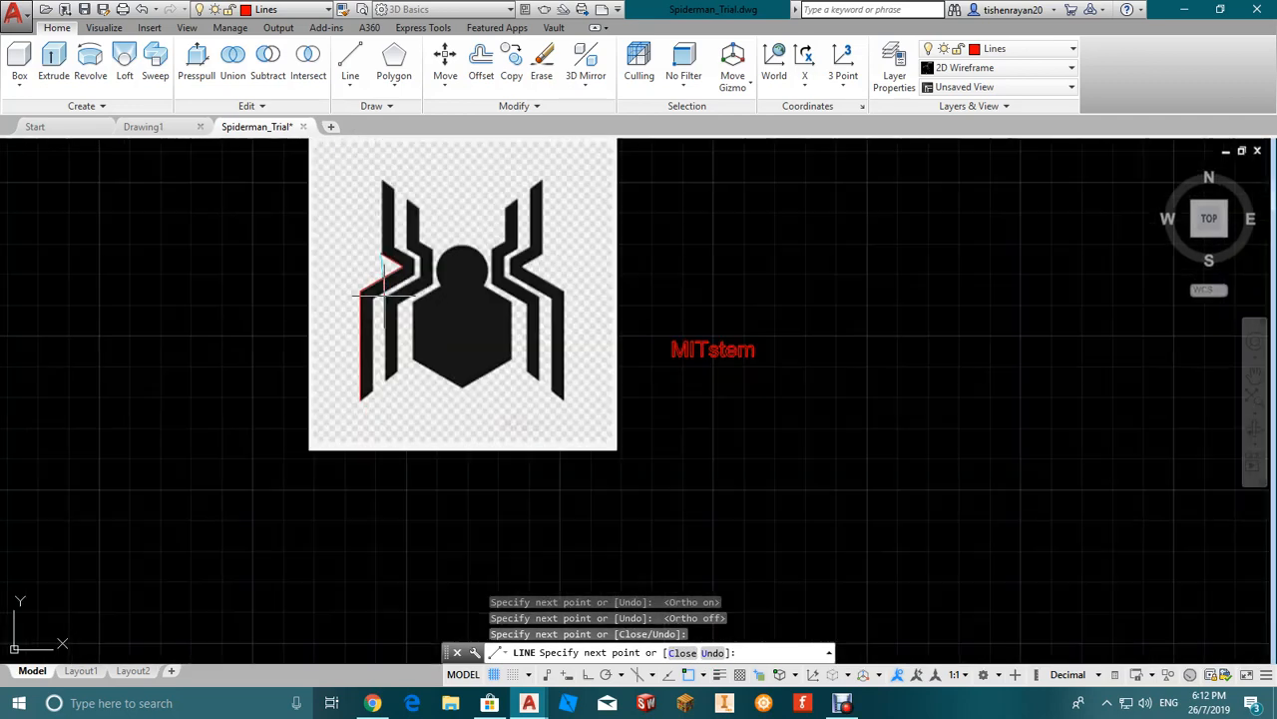
Step: Trace the left outer leg's upper outer edge vertically to its top tip, then its slanted top end
scroll(383, 172, up, 3)
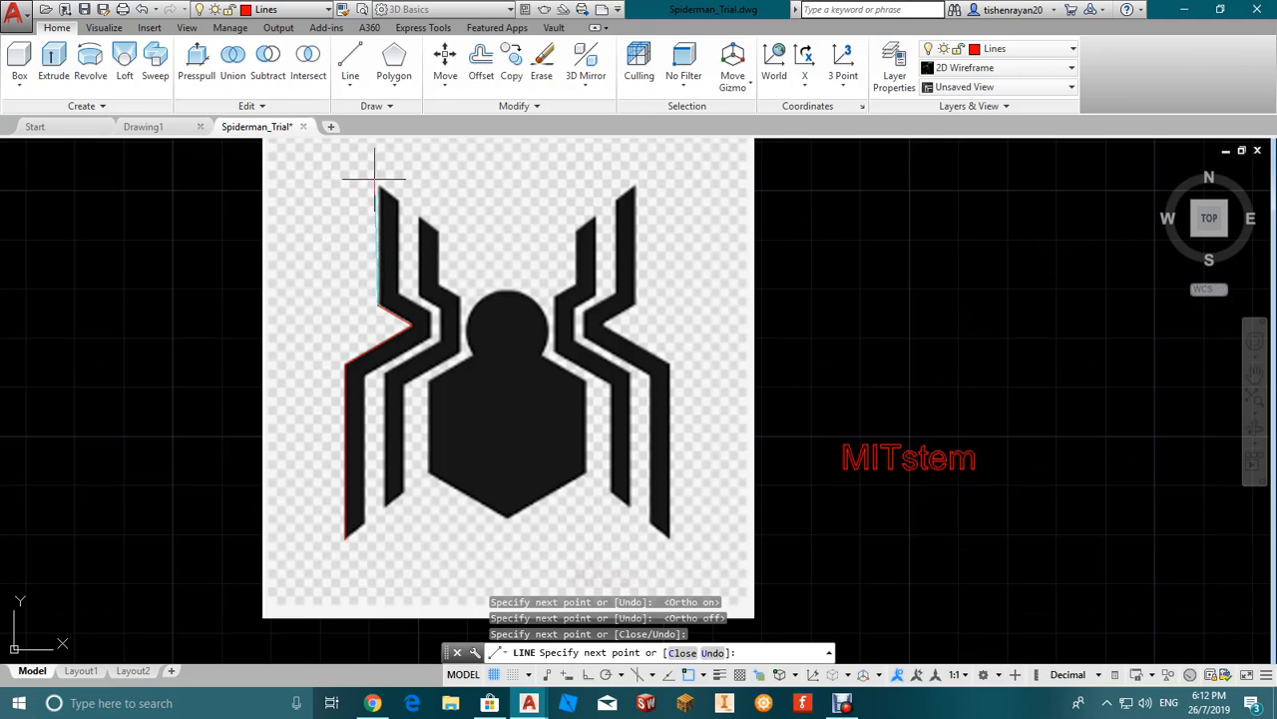
key(F8)
scroll(374, 180, up, 3)
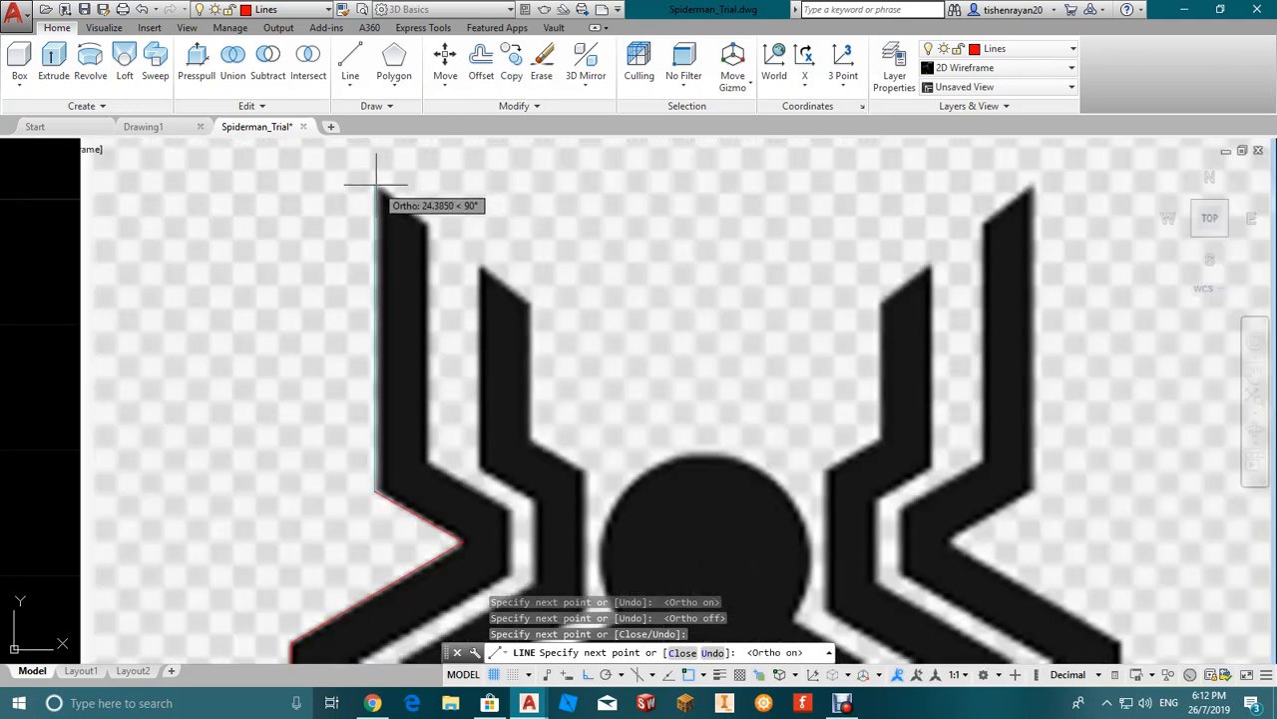
click(375, 185)
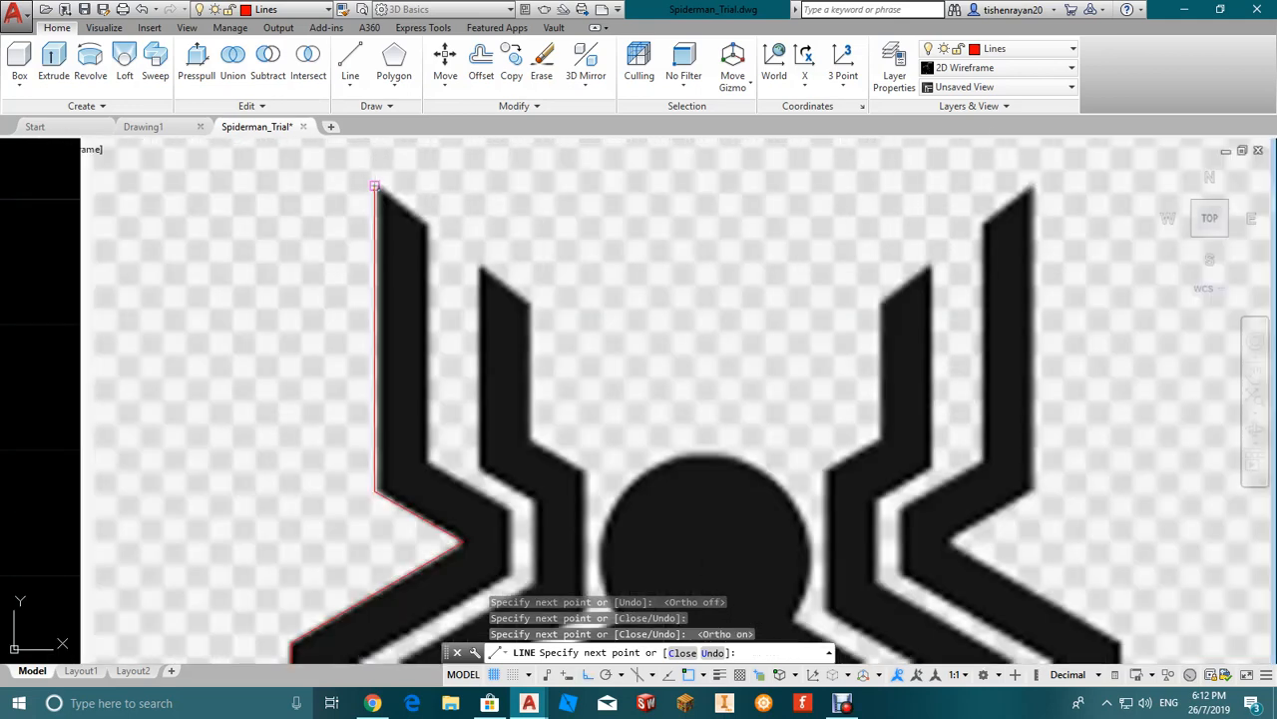
key(F8)
click(426, 224)
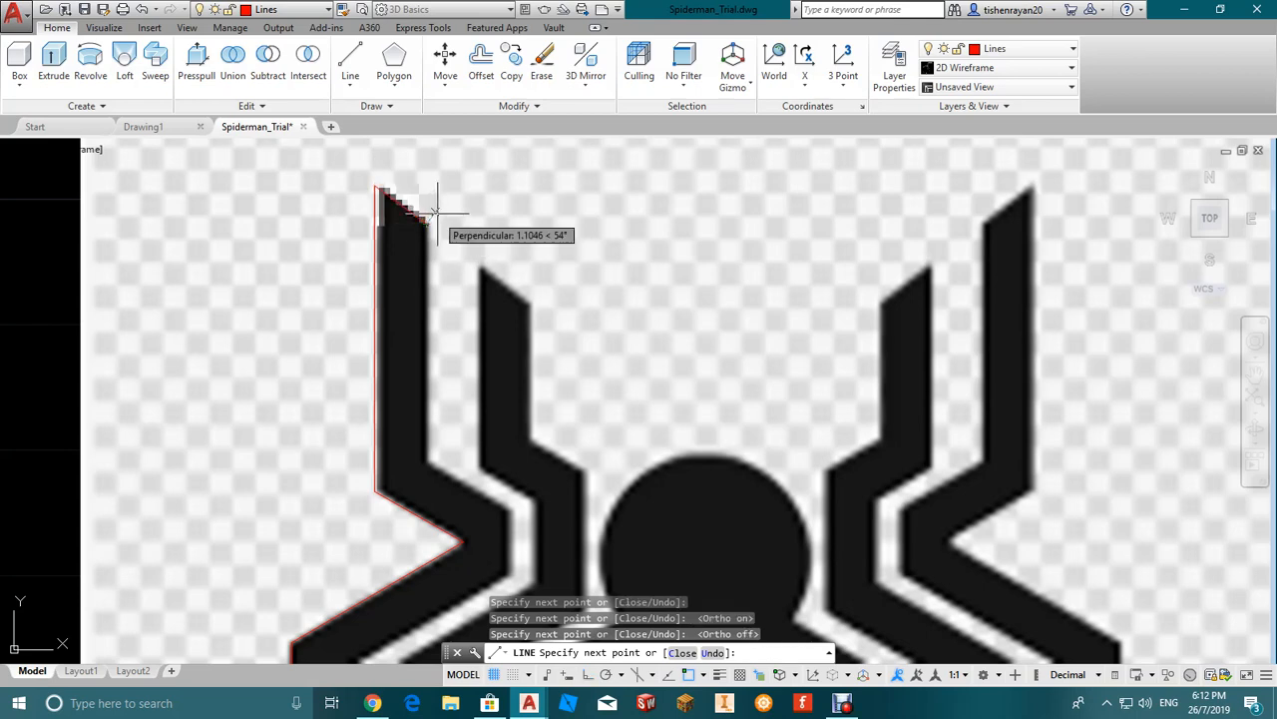
Step: Trace the left outer leg's inner edge down from the top end, along the upper slant and the short vertical side
scroll(437, 215, down, 3)
scroll(435, 328, up, 3)
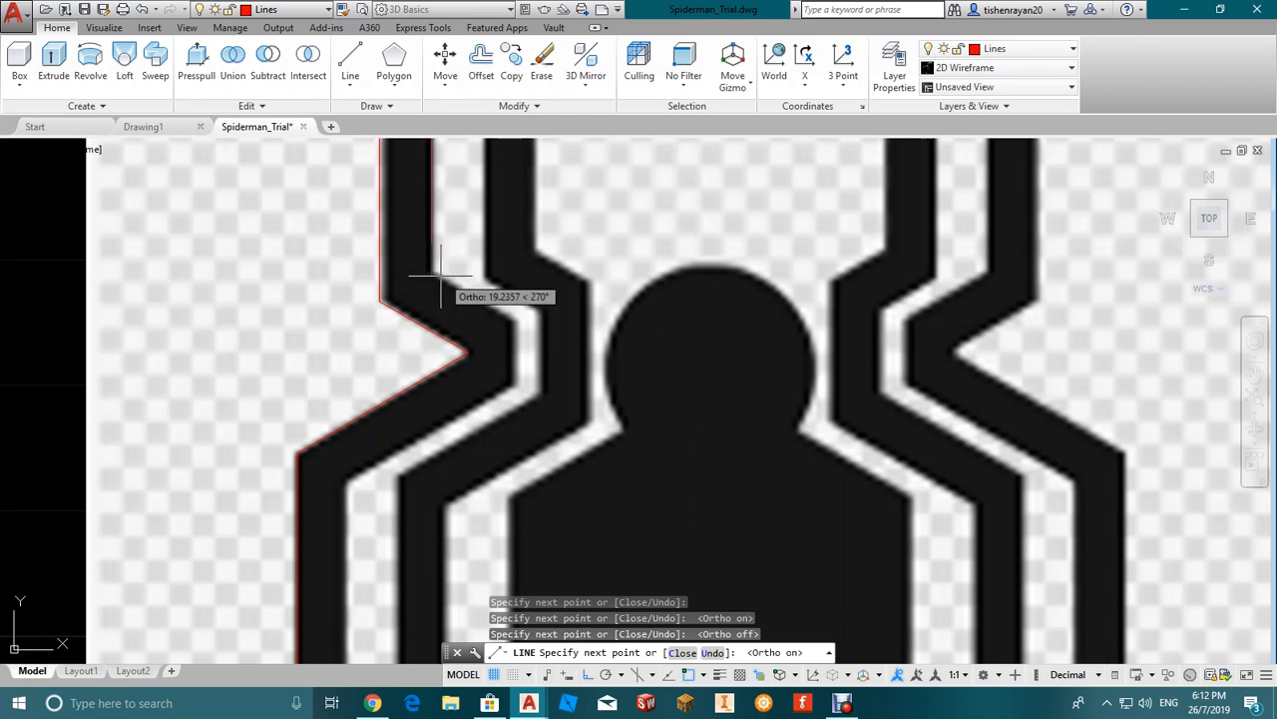
key(F8)
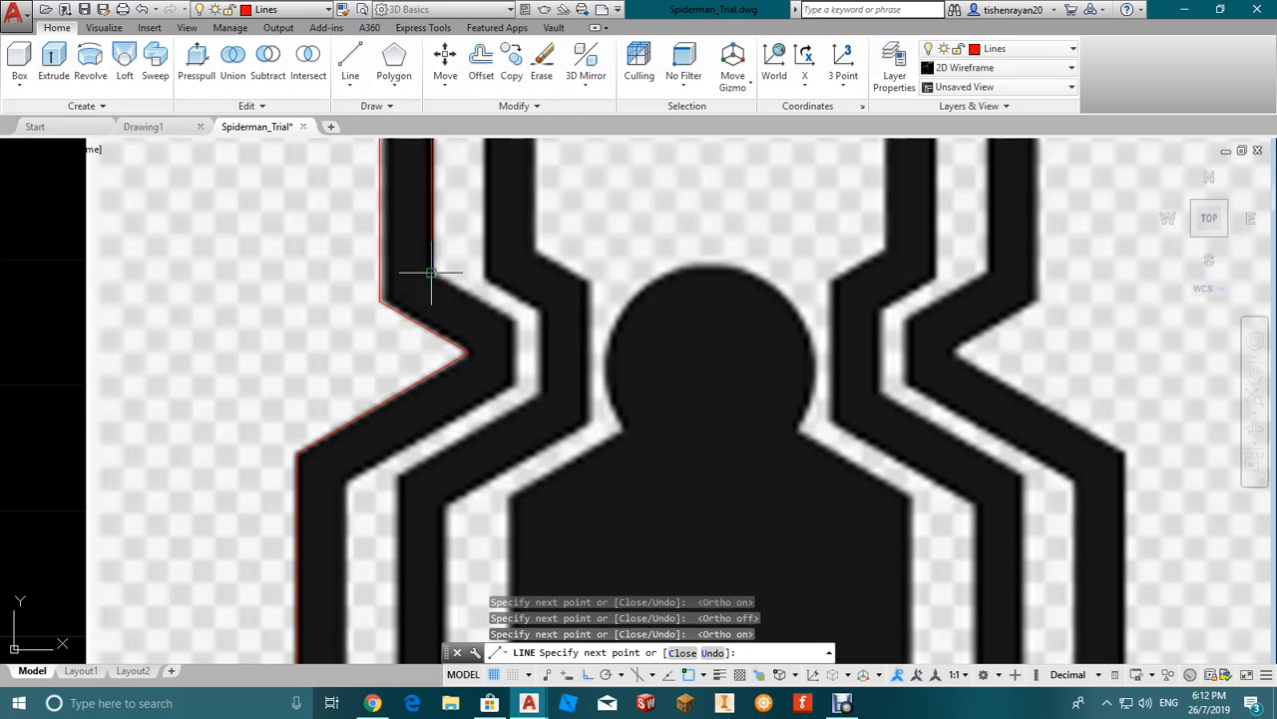
key(F8)
click(515, 321)
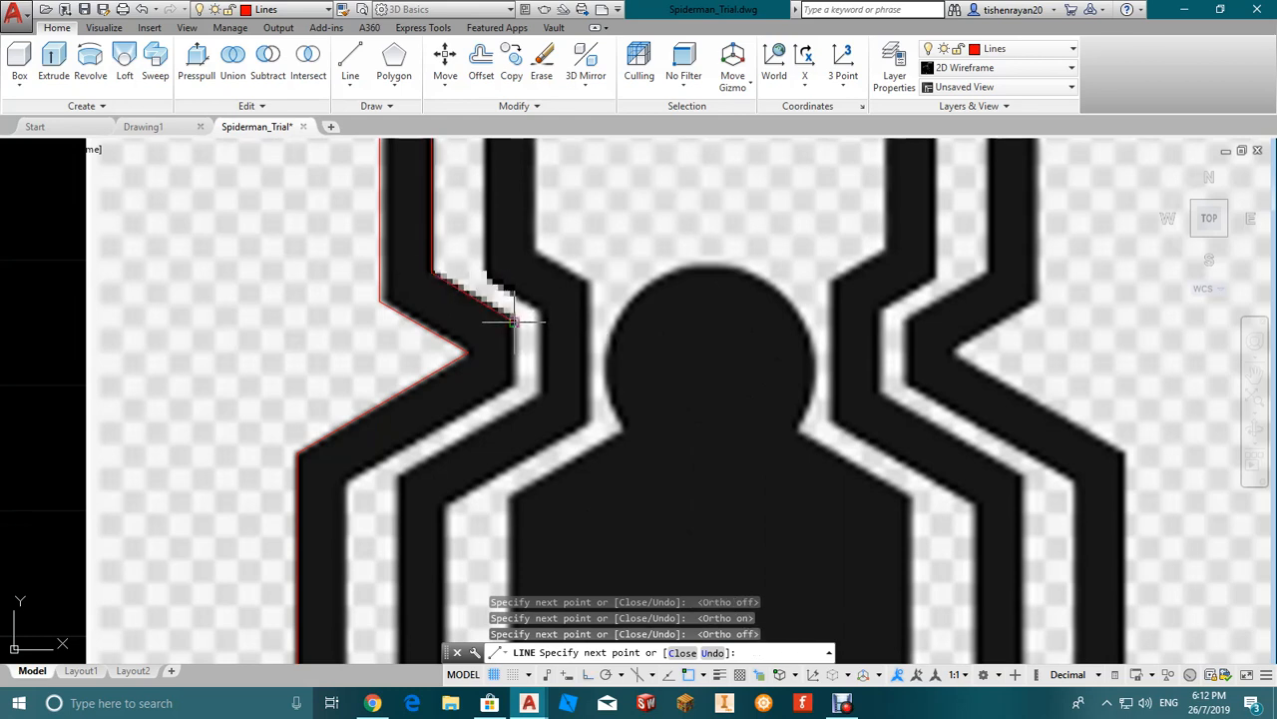
click(515, 389)
Step: Trace the left outer leg's lower inner slant to the bend, then its inner edge down to the bottom end
scroll(539, 379, down, 2)
scroll(504, 412, up, 2)
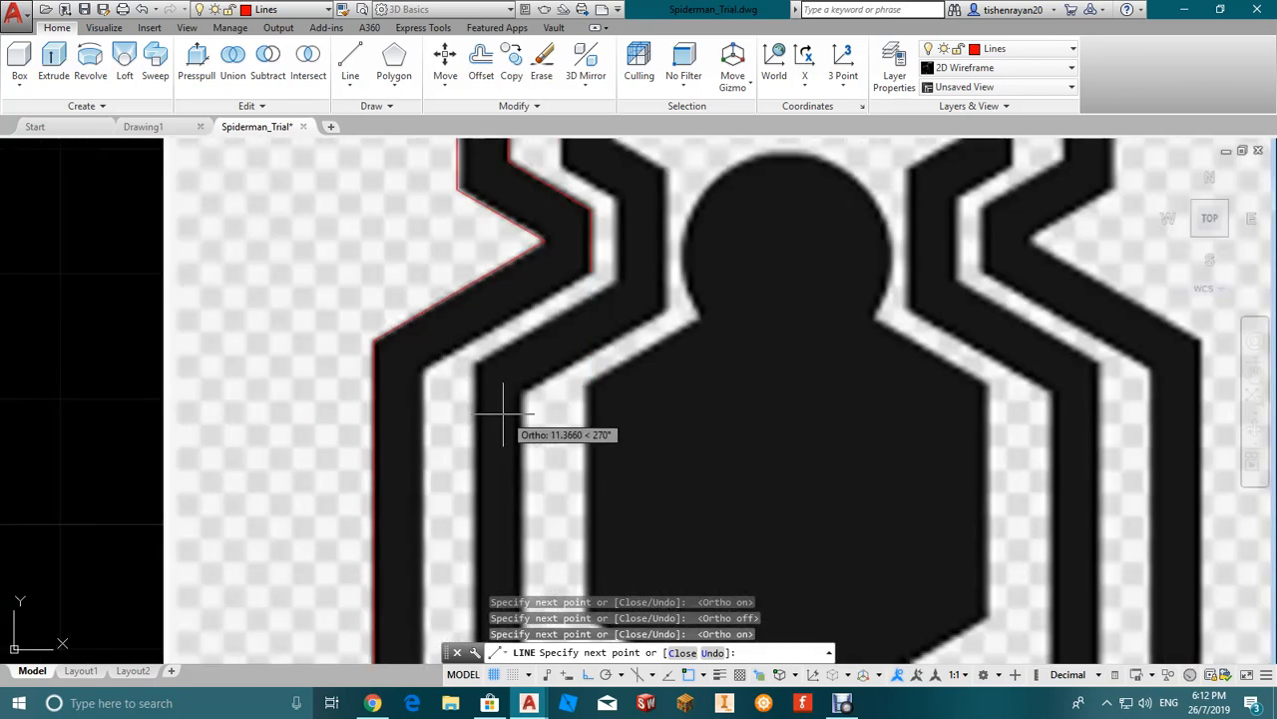
key(F8)
click(424, 359)
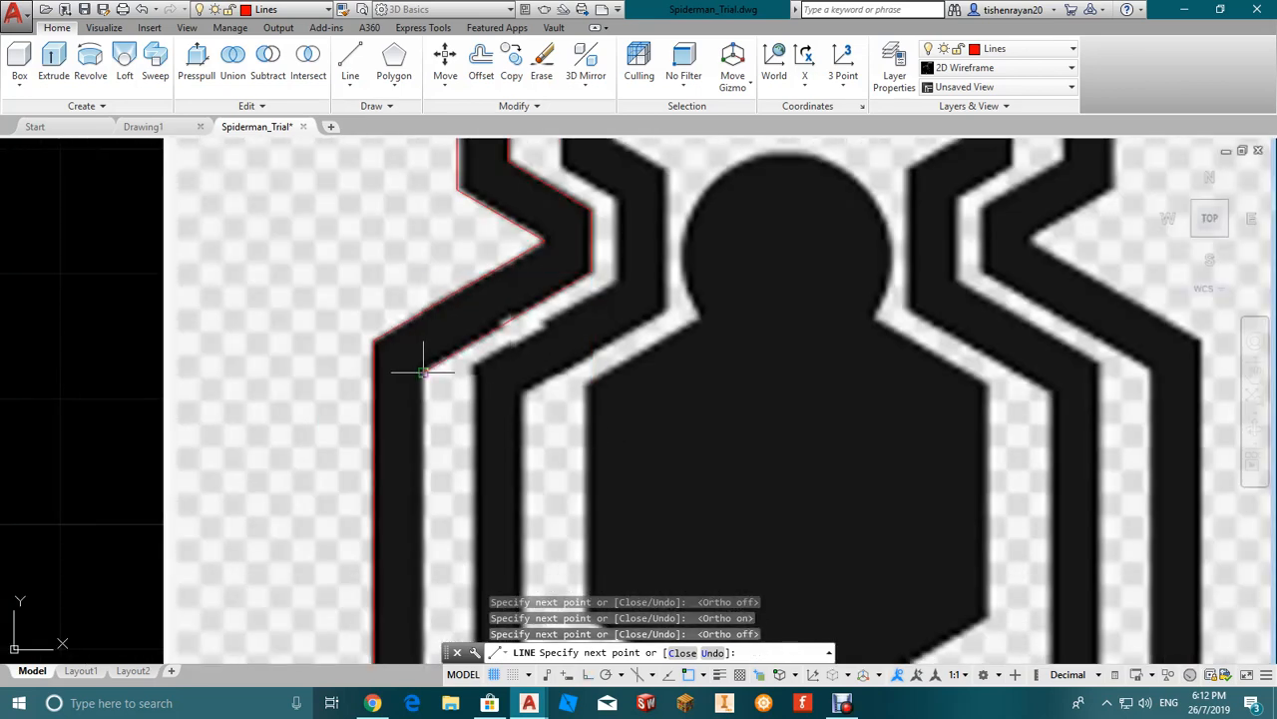
scroll(419, 359, down, 2)
scroll(456, 433, up, 2)
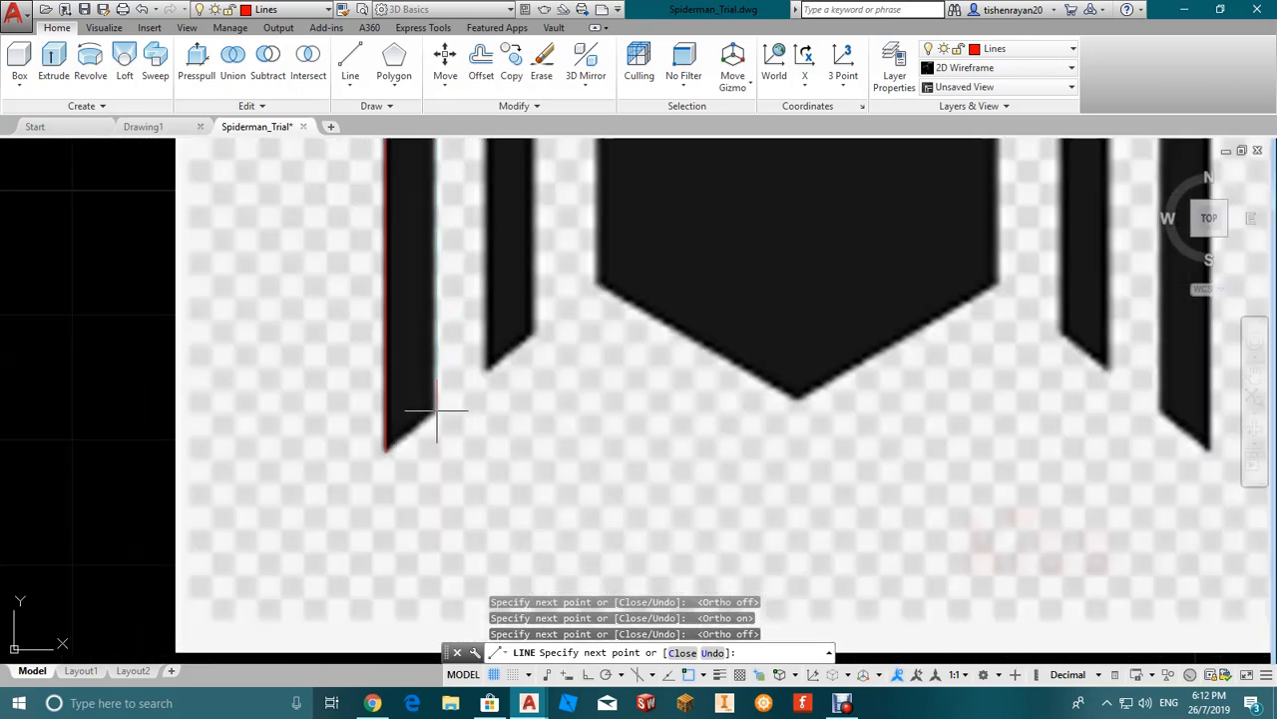
click(437, 410)
Step: Close the left outer leg's outline with a slanted line to the bottom tip and end the Line command
key(F8)
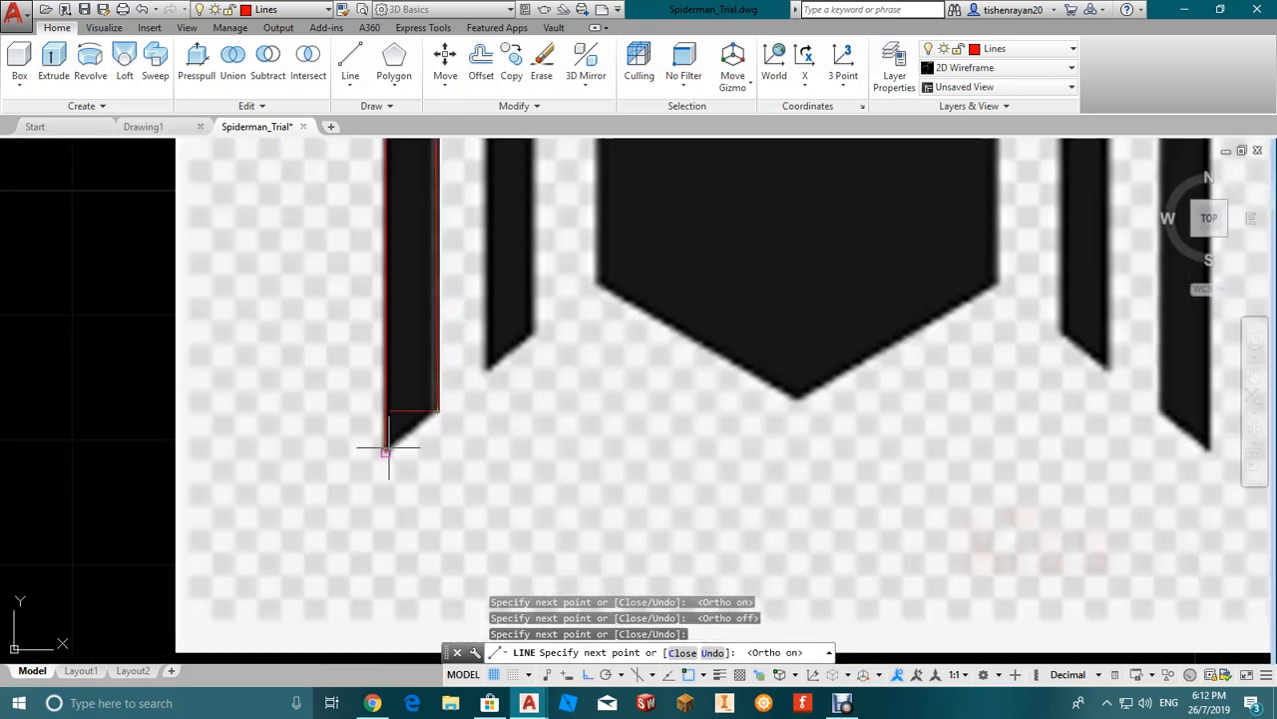
key(F8)
click(387, 449)
scroll(399, 439, down, 3)
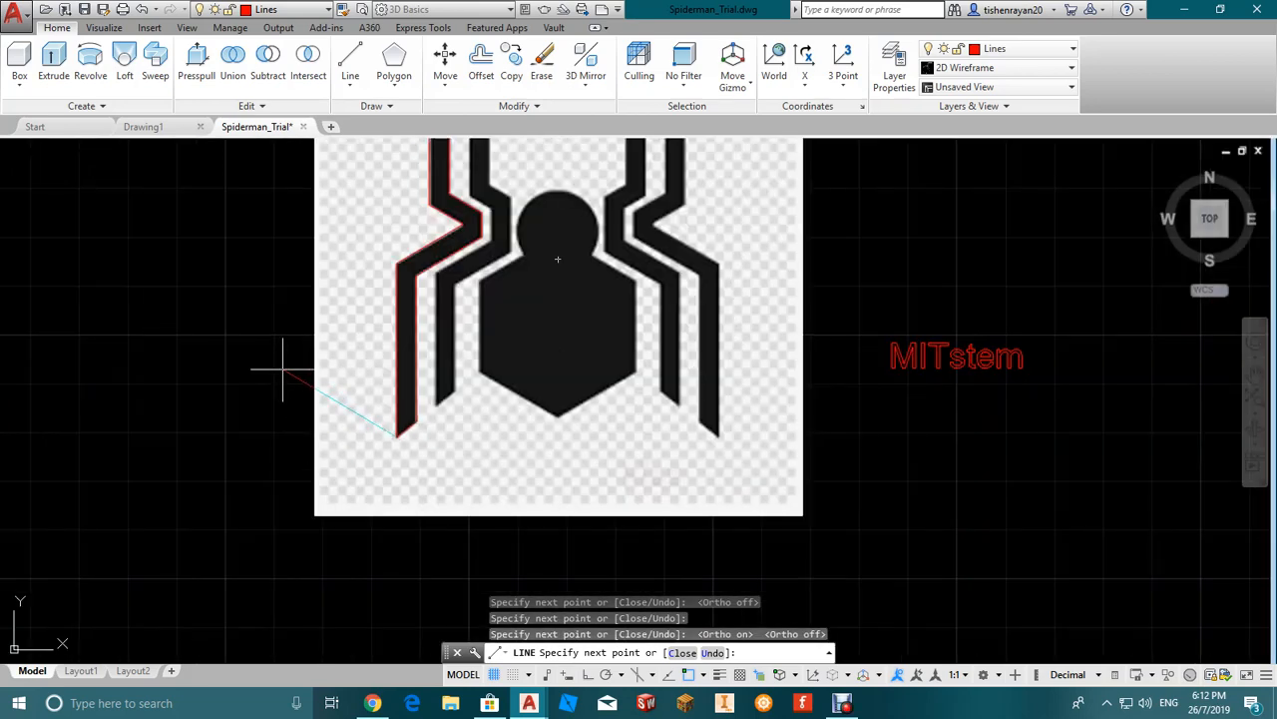
key(Escape)
Step: Start a new line at the left inner leg's bottom tip and trace its lower outer edge vertically to the bend
scroll(429, 329, down, 4)
scroll(441, 445, up, 6)
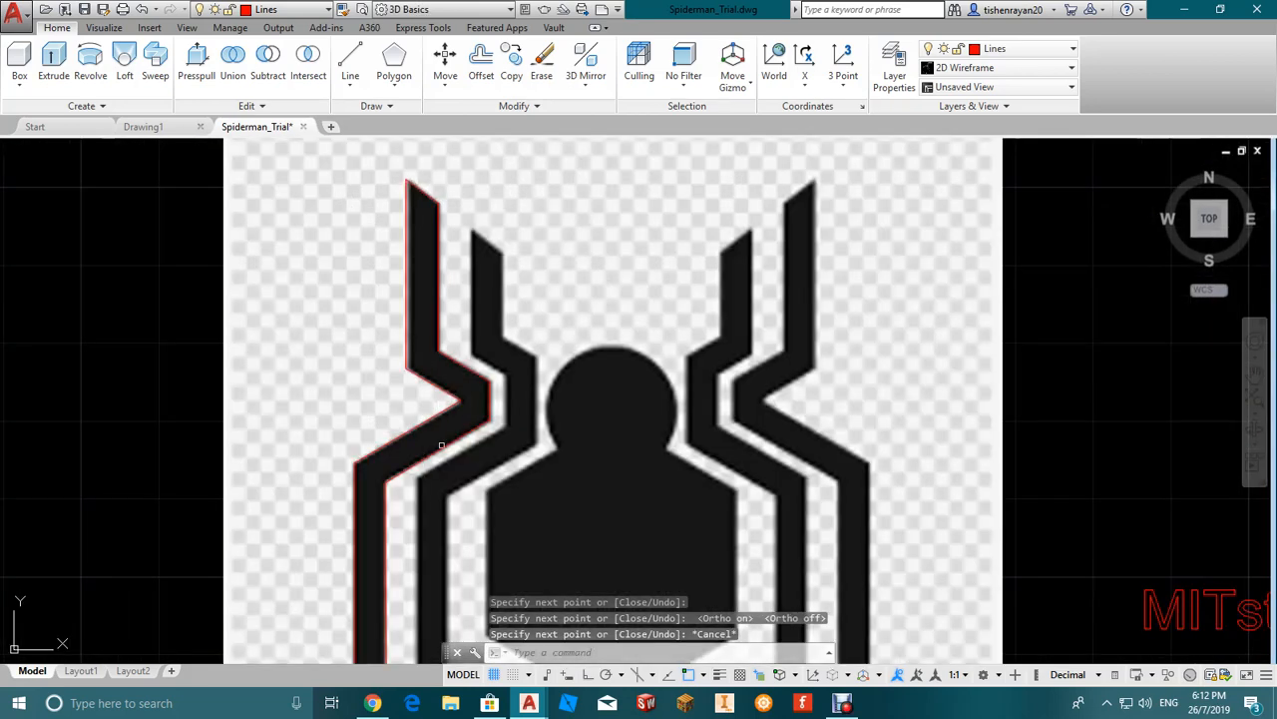
scroll(441, 445, down, 2)
key(Return)
scroll(444, 599, up, 5)
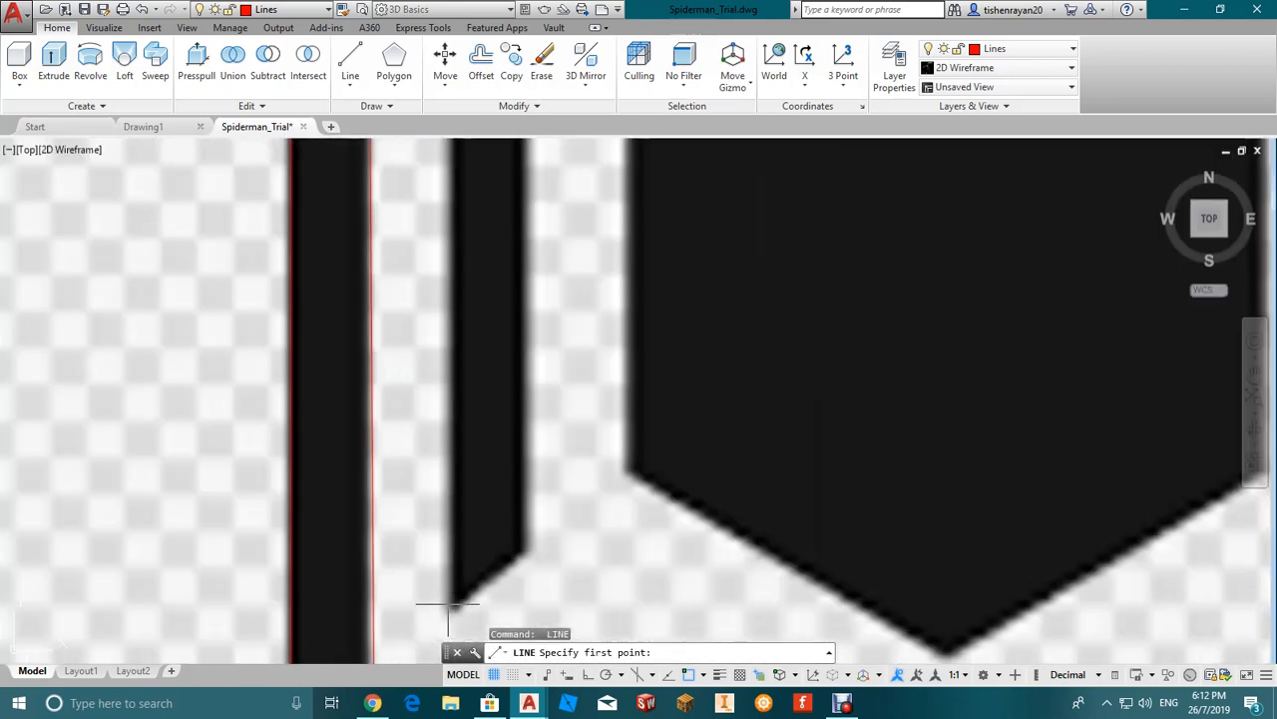
click(451, 606)
scroll(444, 569, down, 6)
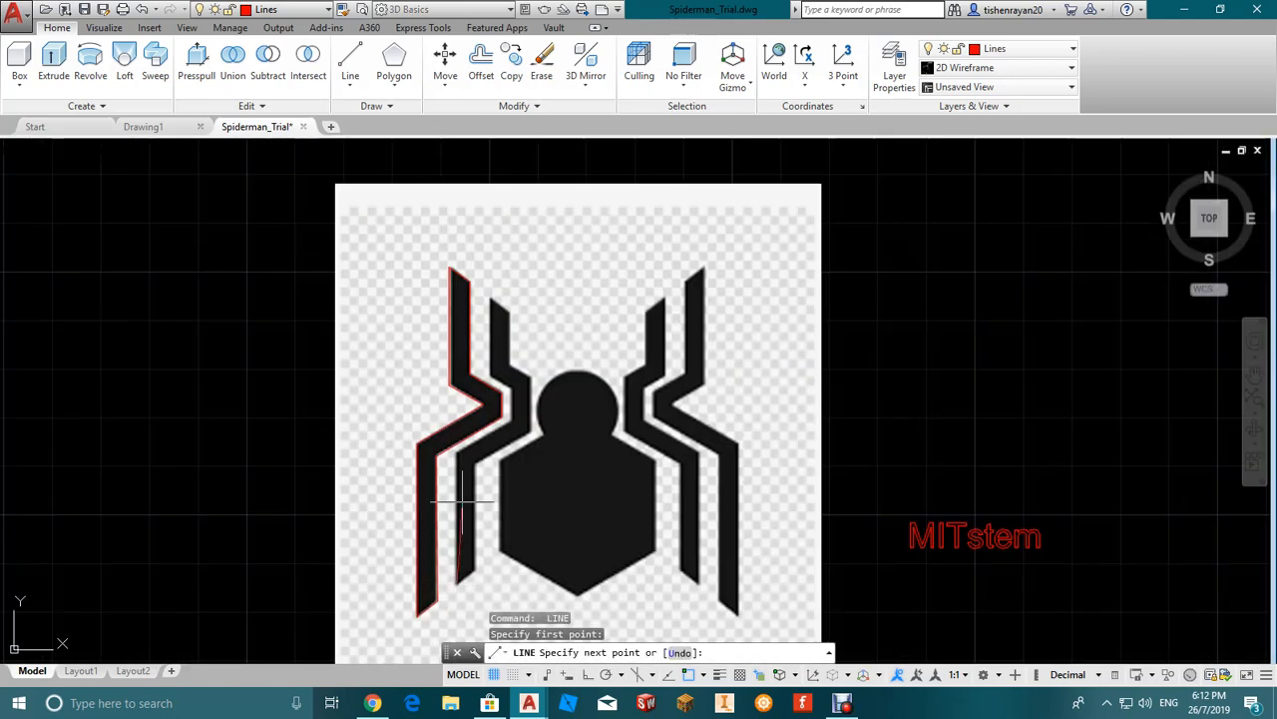
scroll(459, 469, up, 4)
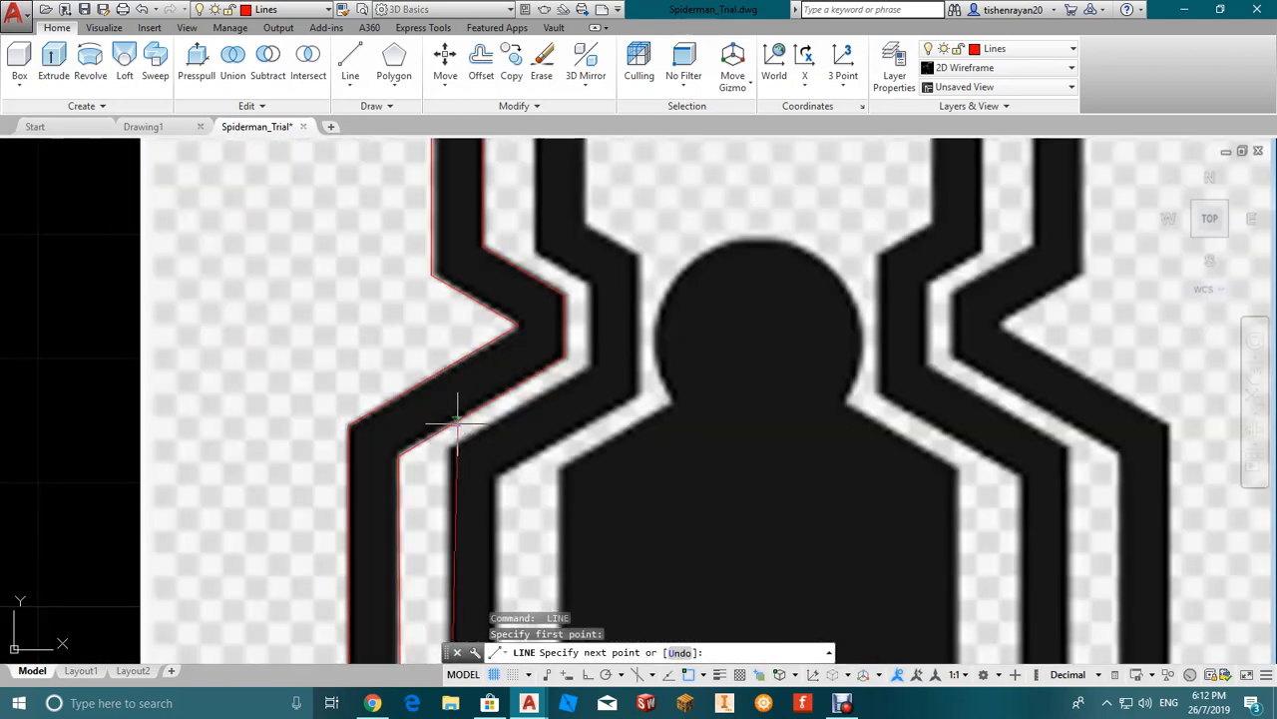
key(F8)
click(451, 439)
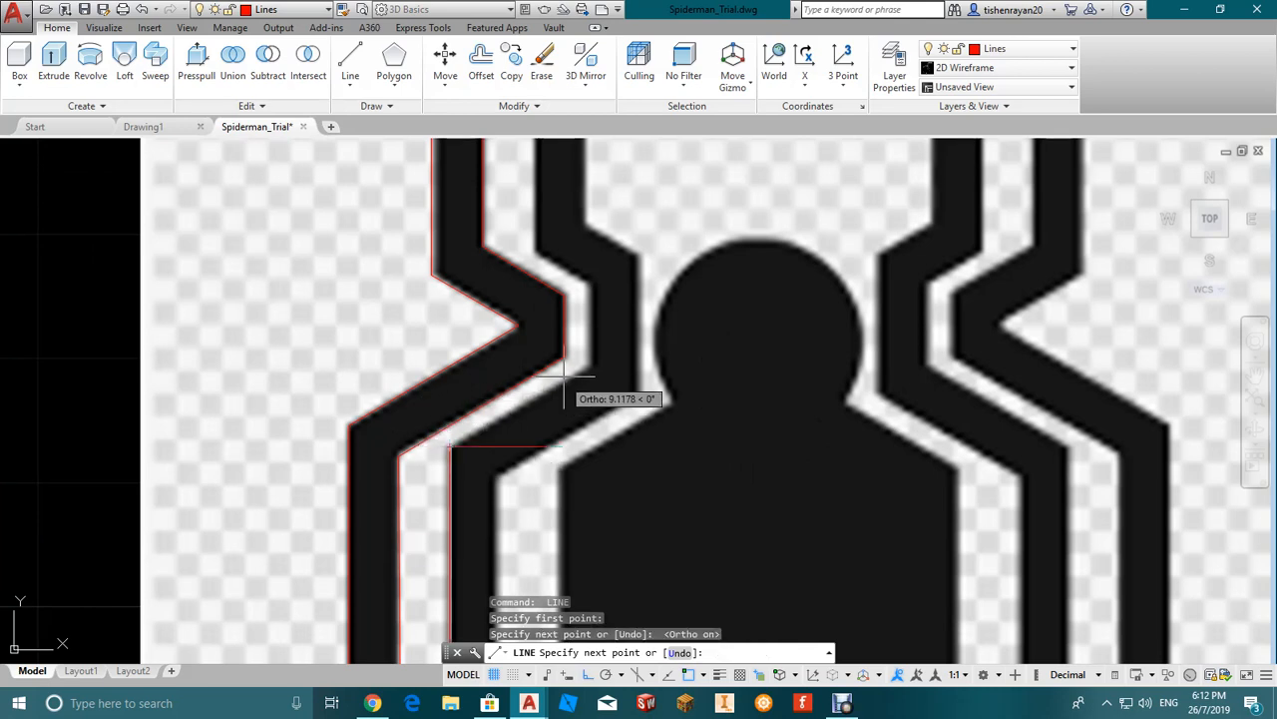
Step: Trace the left inner leg's middle outer edges: the lower slant, the short vertical side and the upper slant
key(F8)
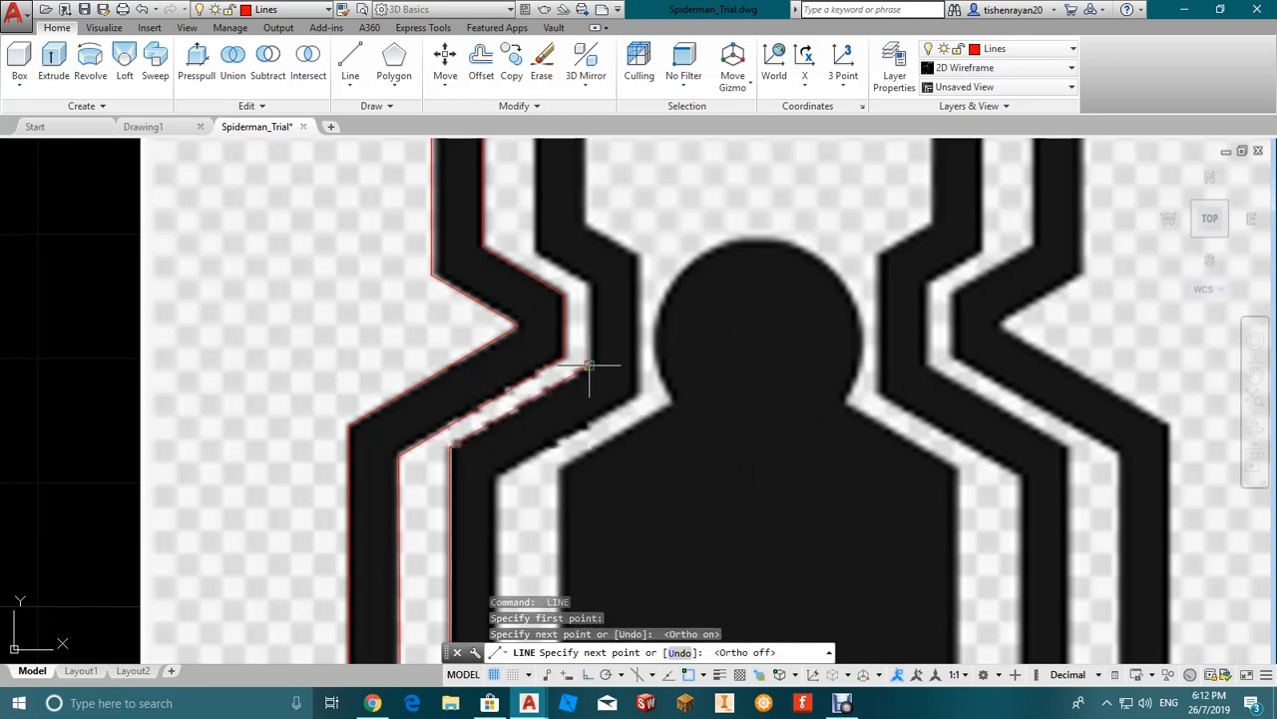
click(588, 367)
key(F8)
click(588, 283)
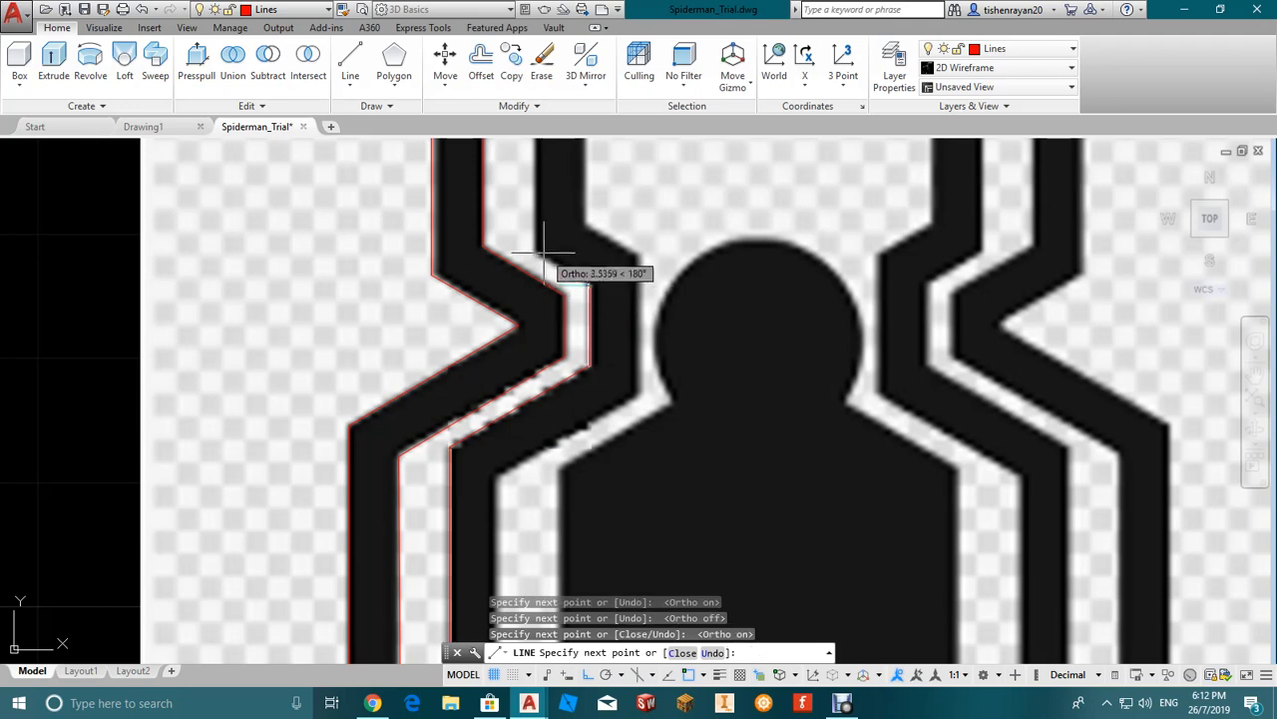
key(F8)
click(532, 251)
Step: Trace the left inner leg's upper outer edge vertically to the top tip, then its short slanted top end
scroll(532, 252, down, 4)
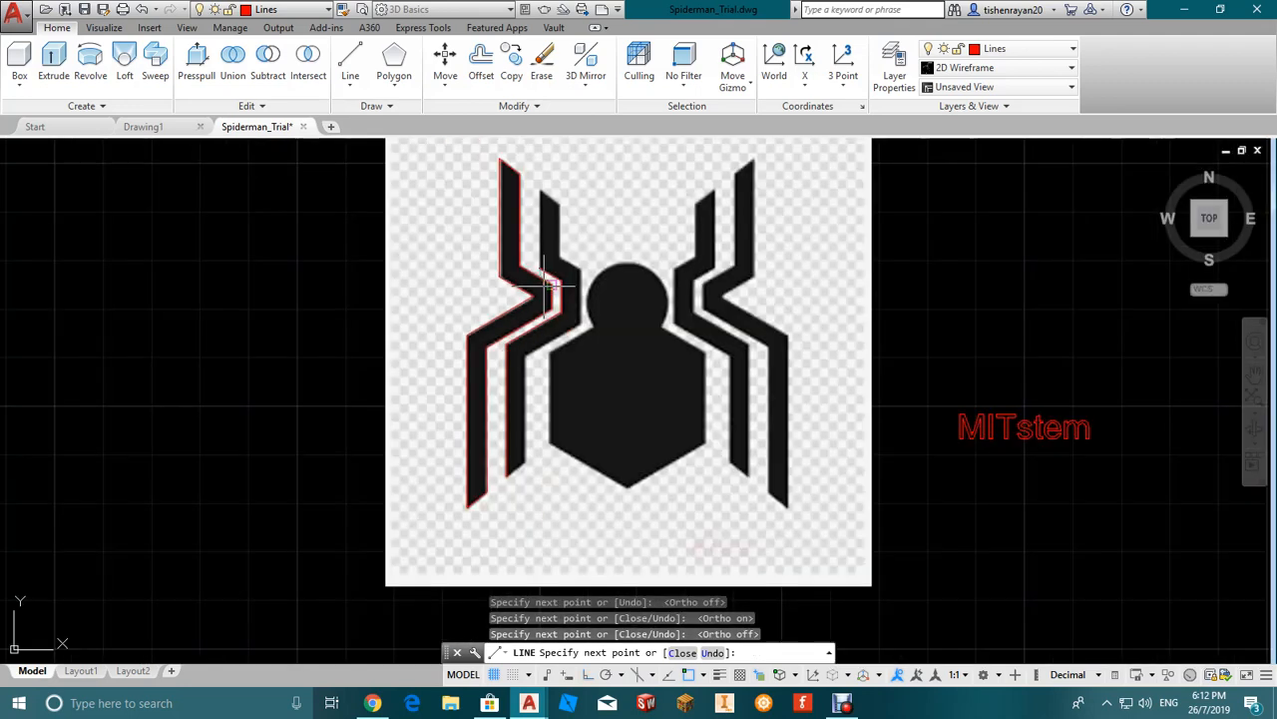
scroll(559, 190, up, 3)
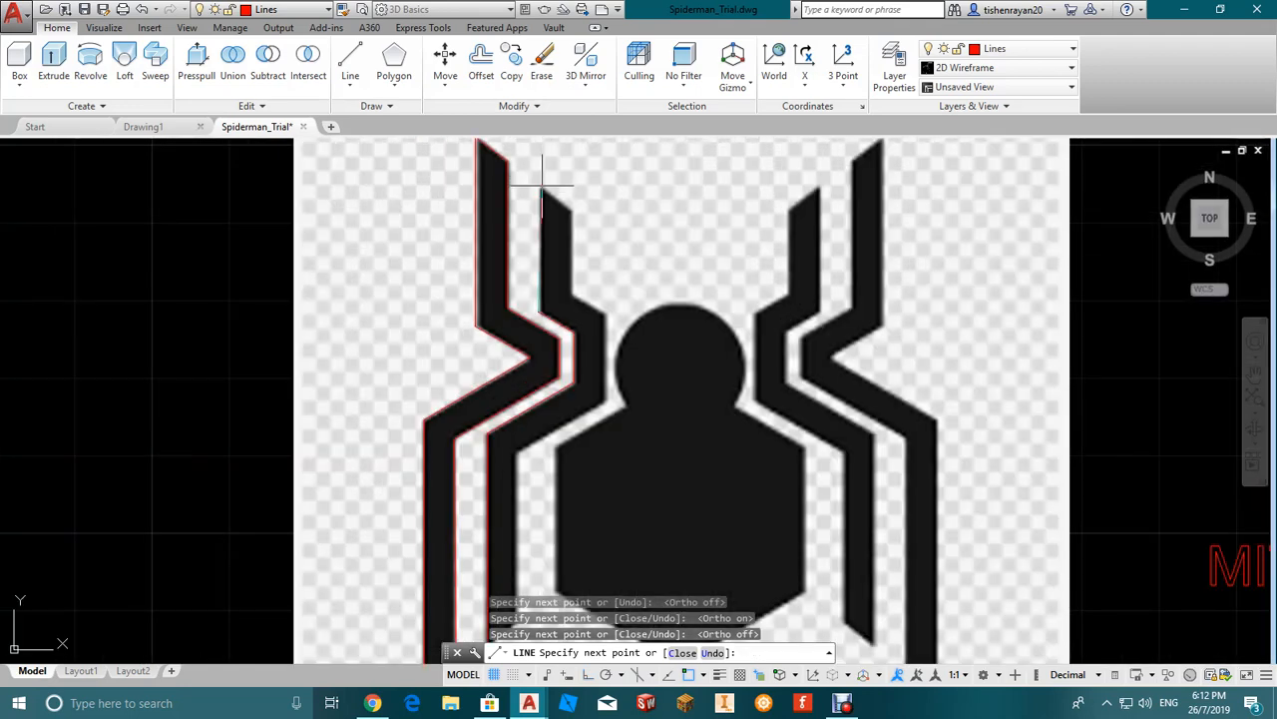
click(540, 186)
key(F8)
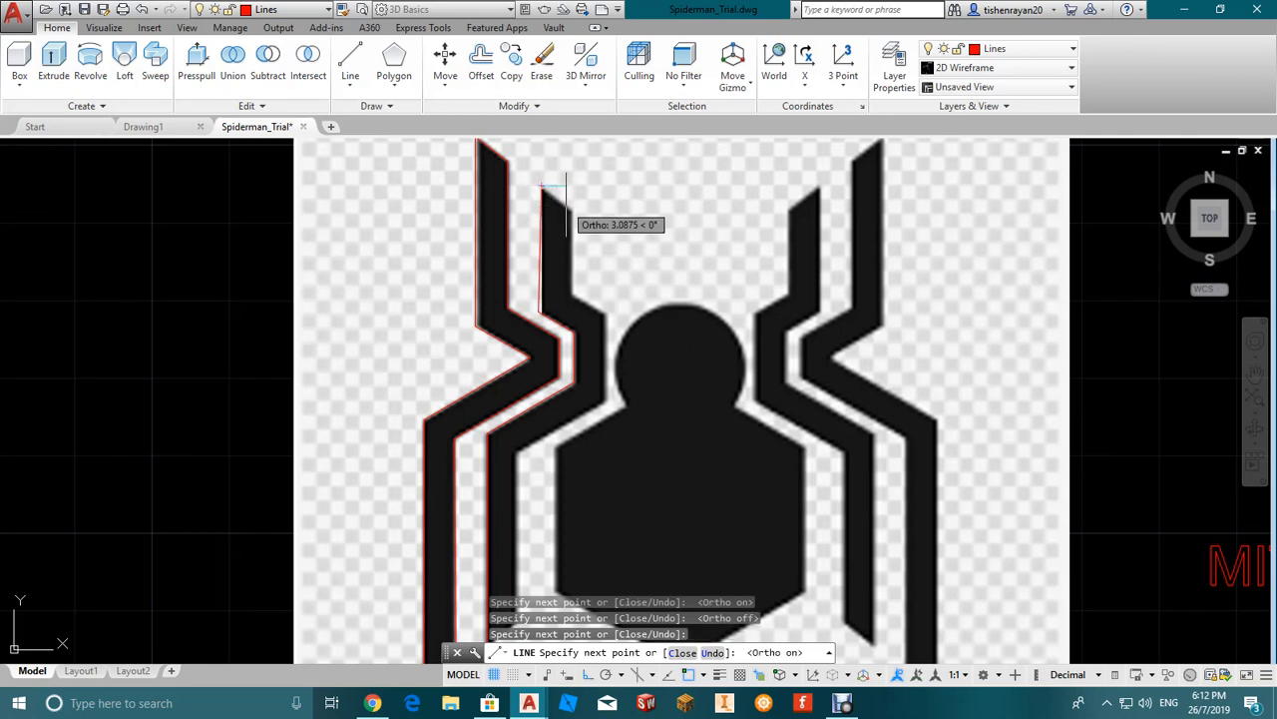
key(F8)
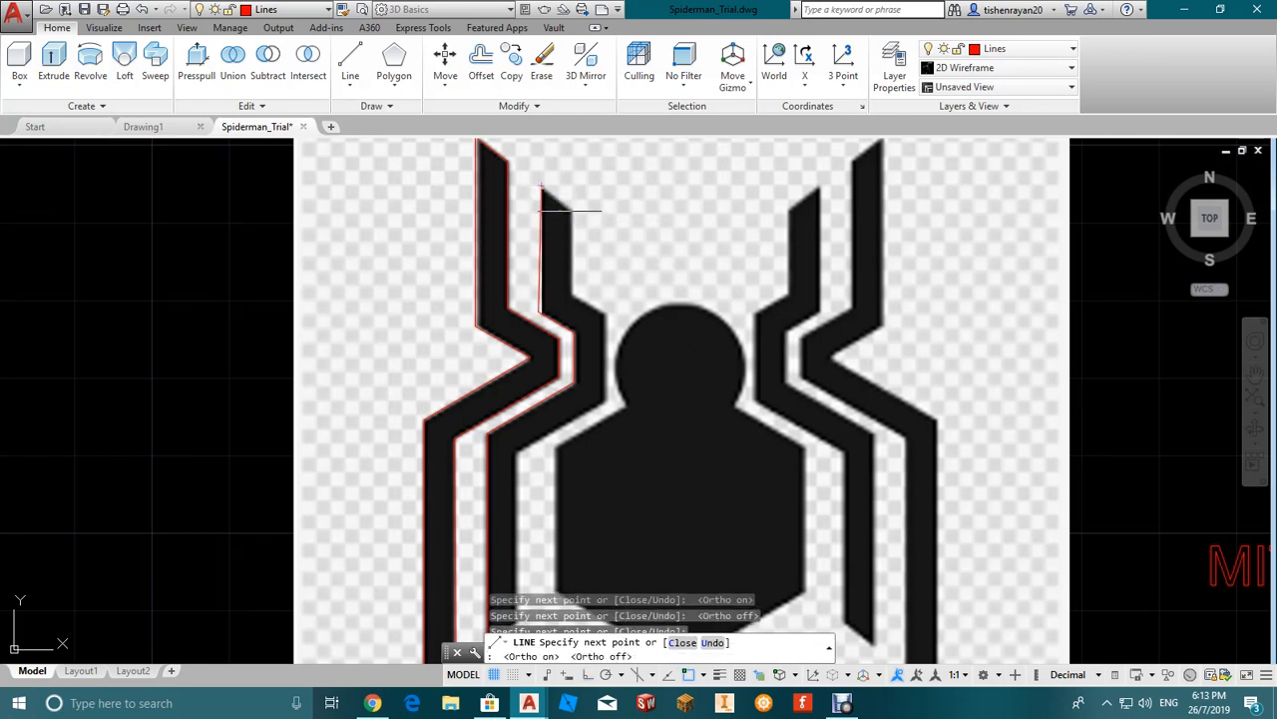
click(571, 209)
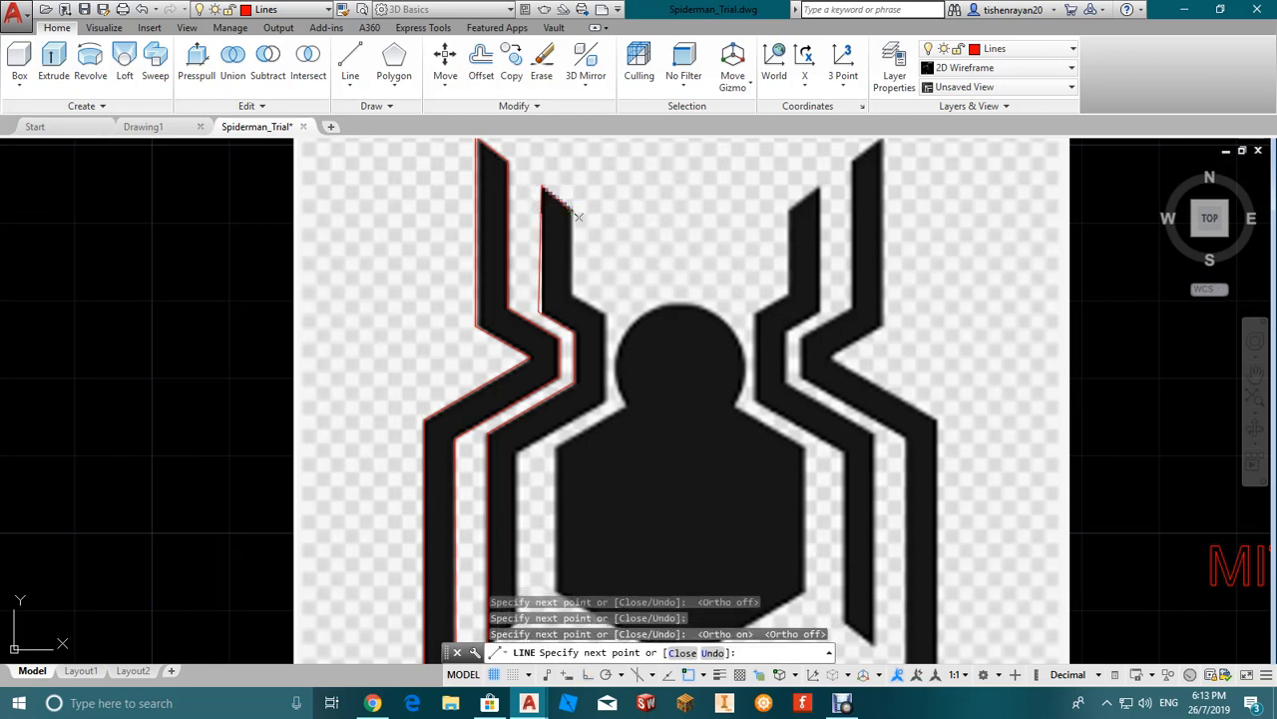
Step: Trace the left inner leg's inner edges: the upper vertical, the slant towards the head and the short vertical beside it
key(F8)
click(571, 295)
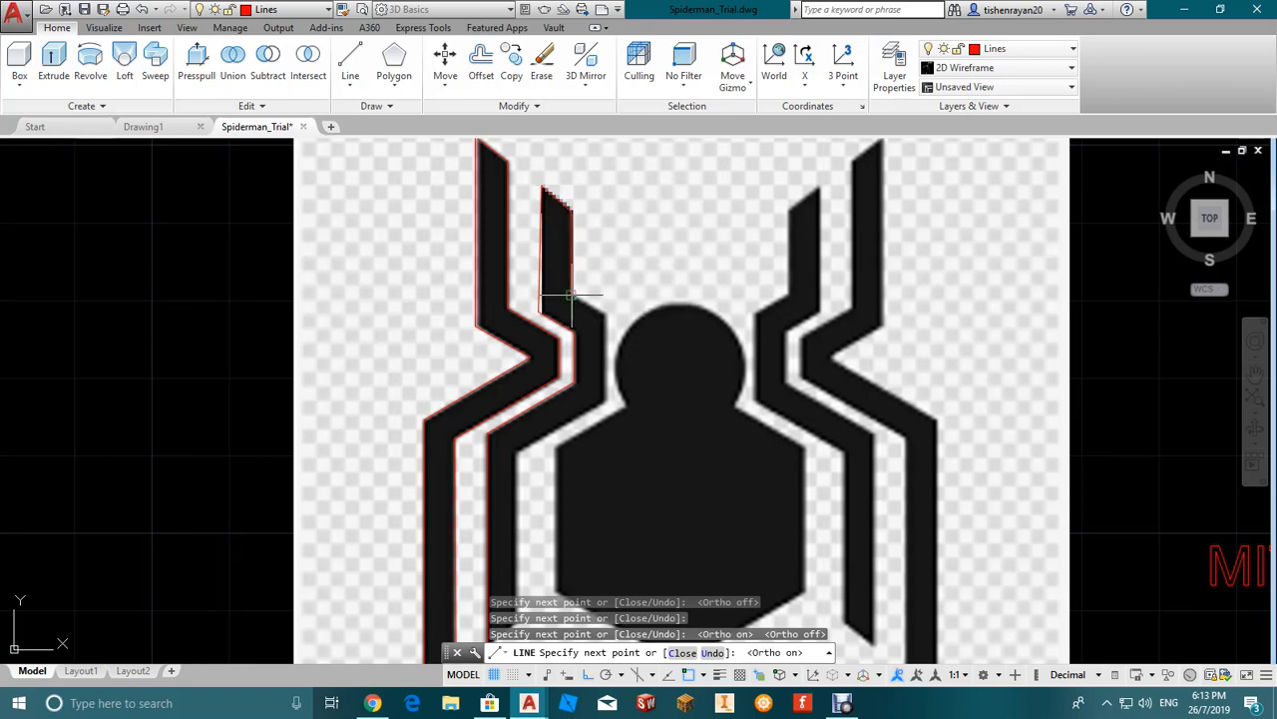
scroll(611, 318, up, 4)
key(F8)
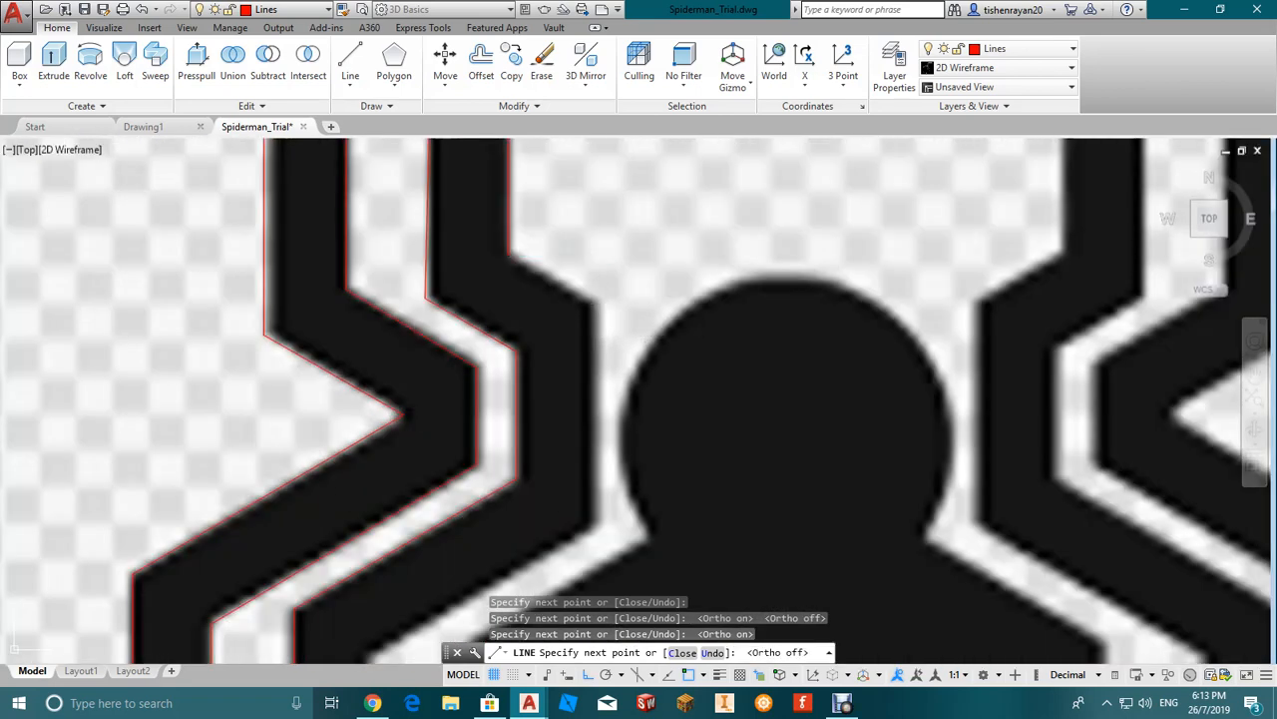
click(592, 300)
key(F8)
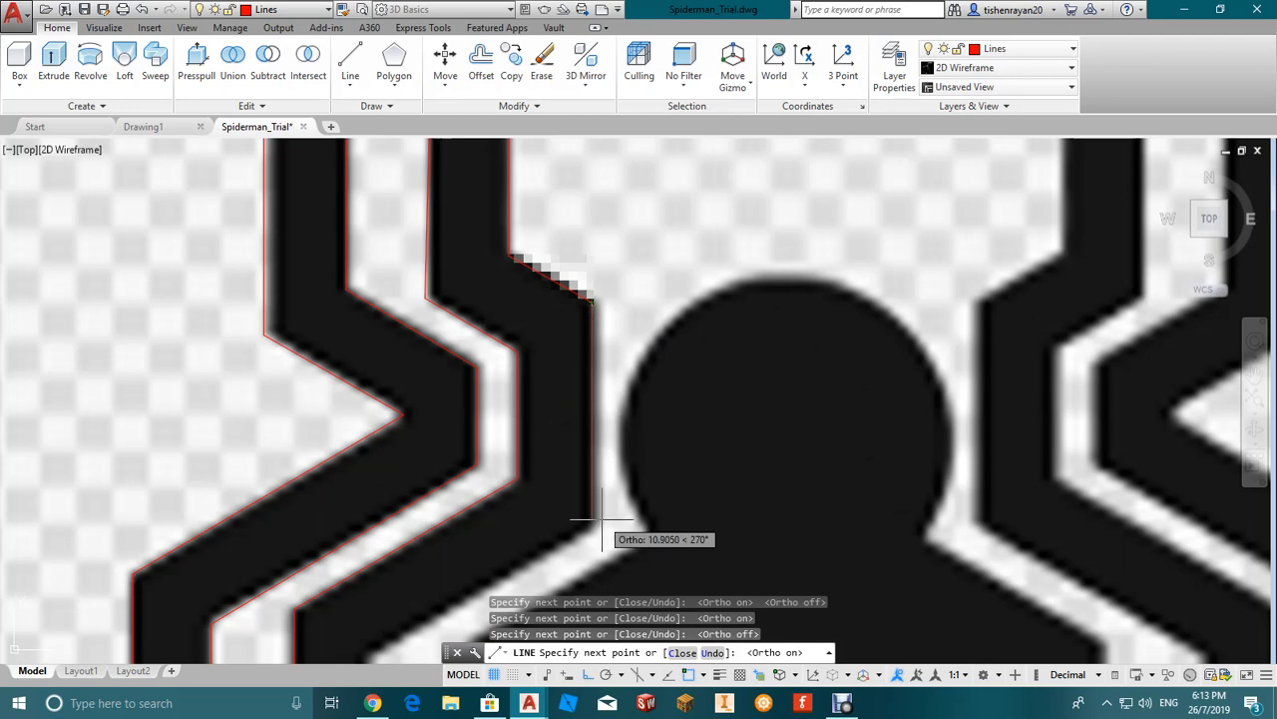
click(596, 528)
Step: Trace the left inner leg's lower inner slant to the bend, then its inner edge vertically down to the bottom end
scroll(607, 424, down, 4)
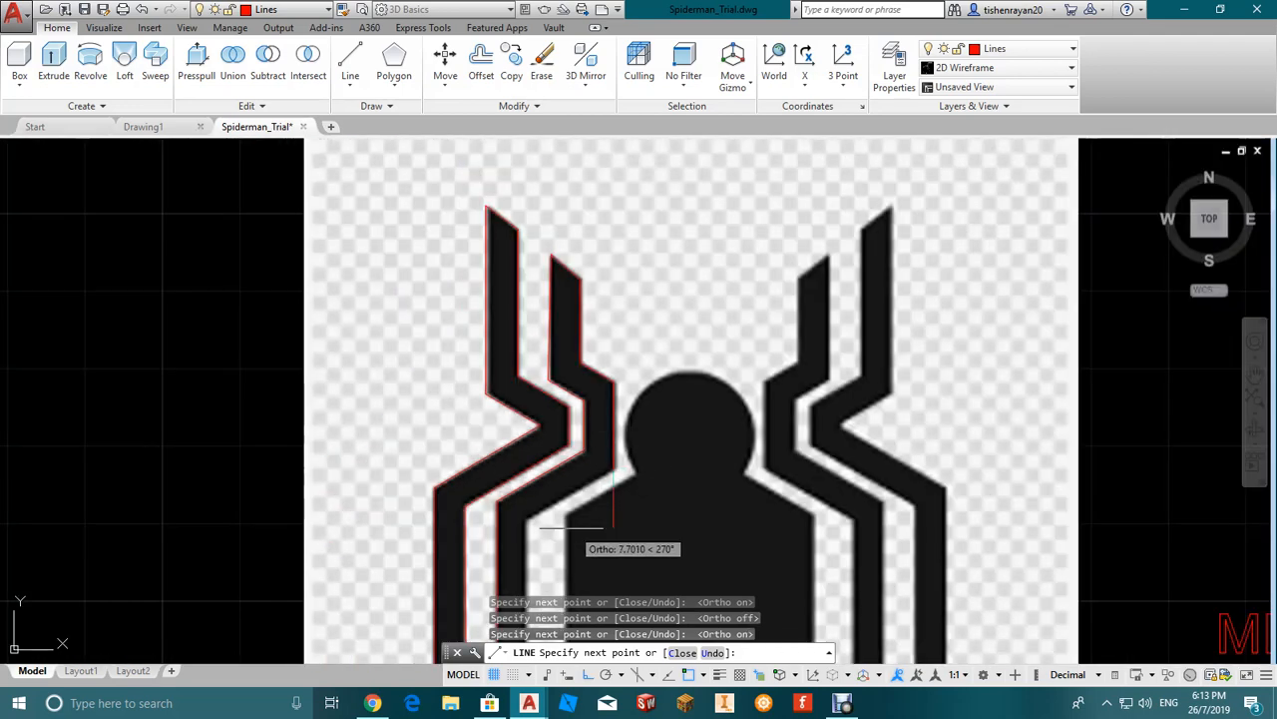
key(F8)
click(527, 501)
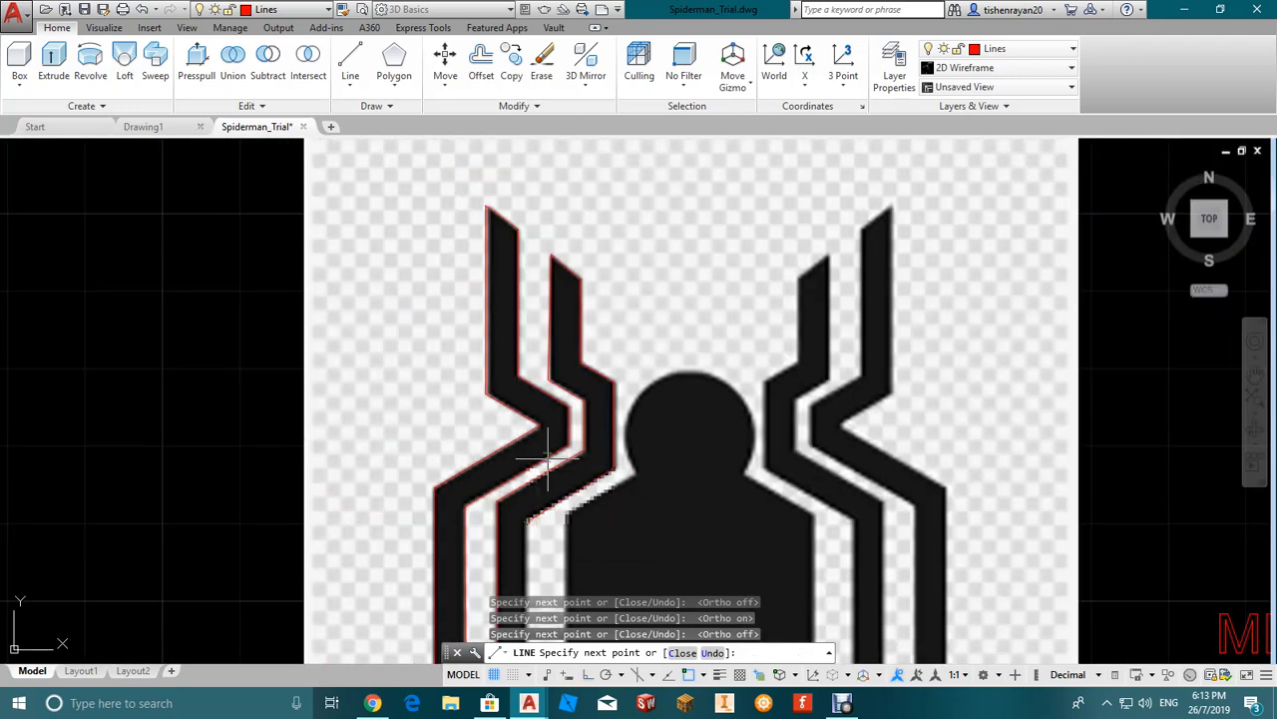
scroll(542, 448, down, 6)
scroll(542, 488, up, 6)
key(F8)
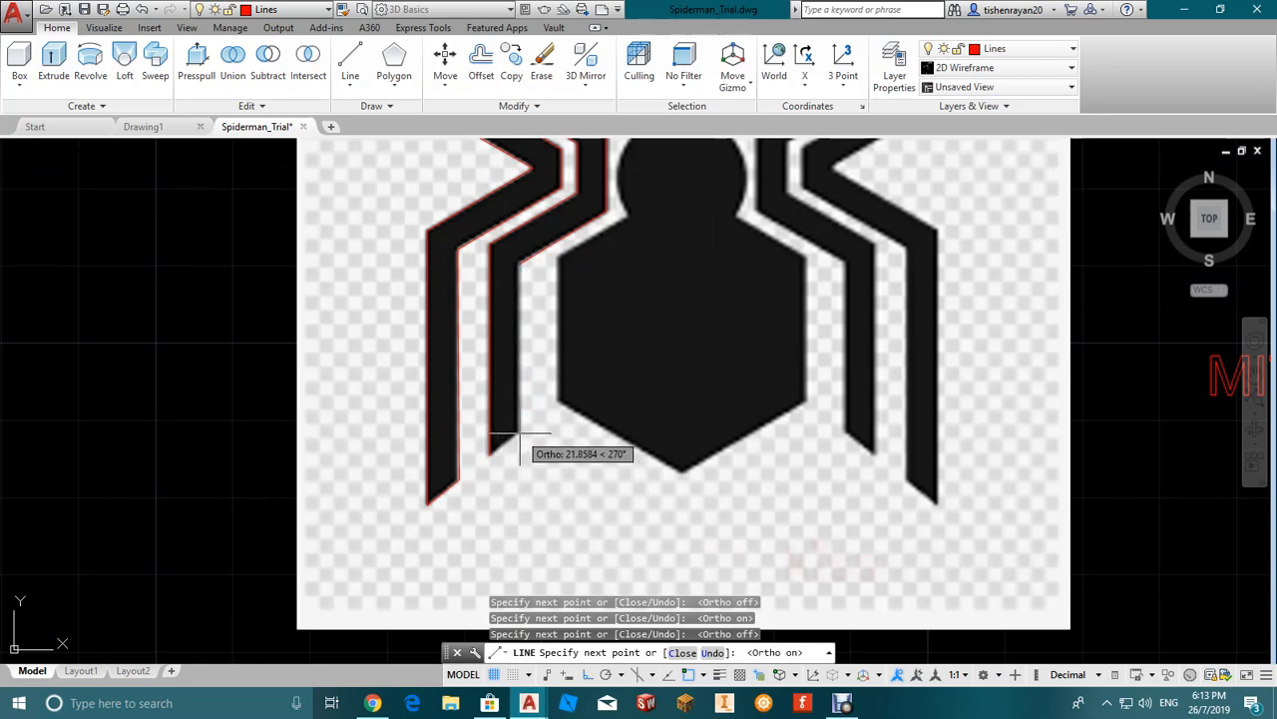
click(518, 431)
Step: Close the left inner leg's outline with a slanted line to the bottom tip and end the Line command
key(F8)
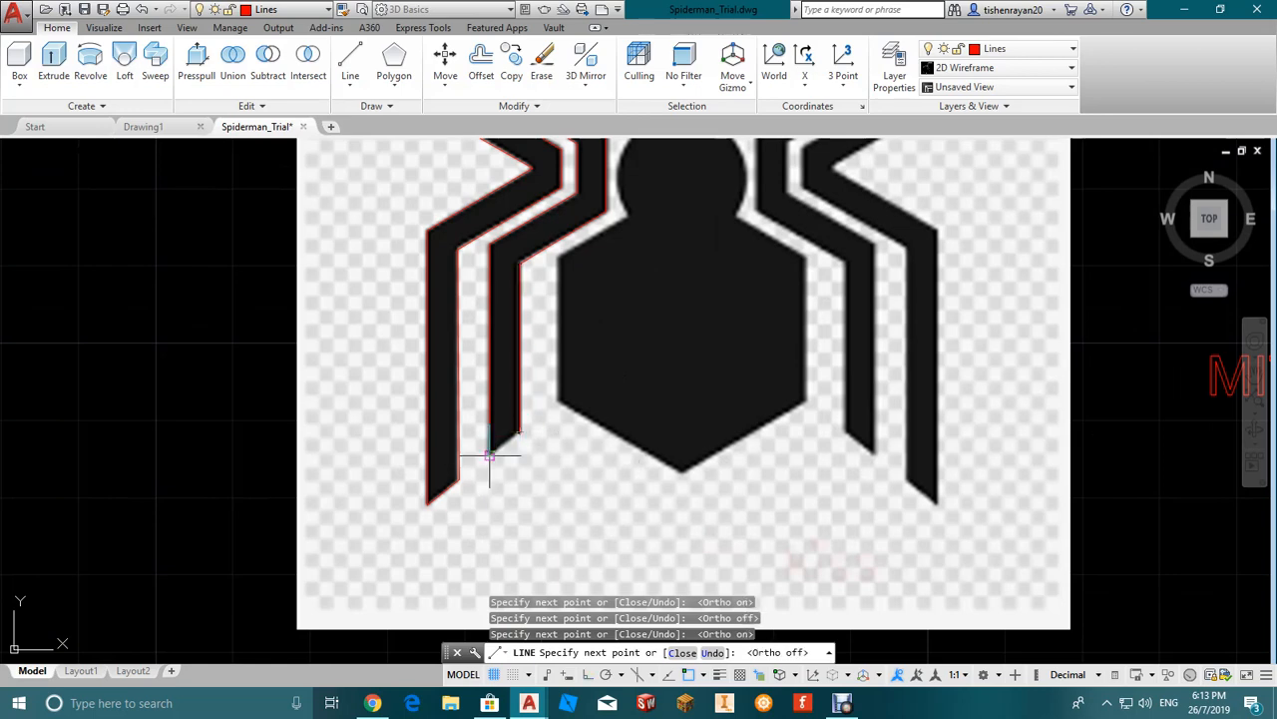
scroll(490, 446, down, 2)
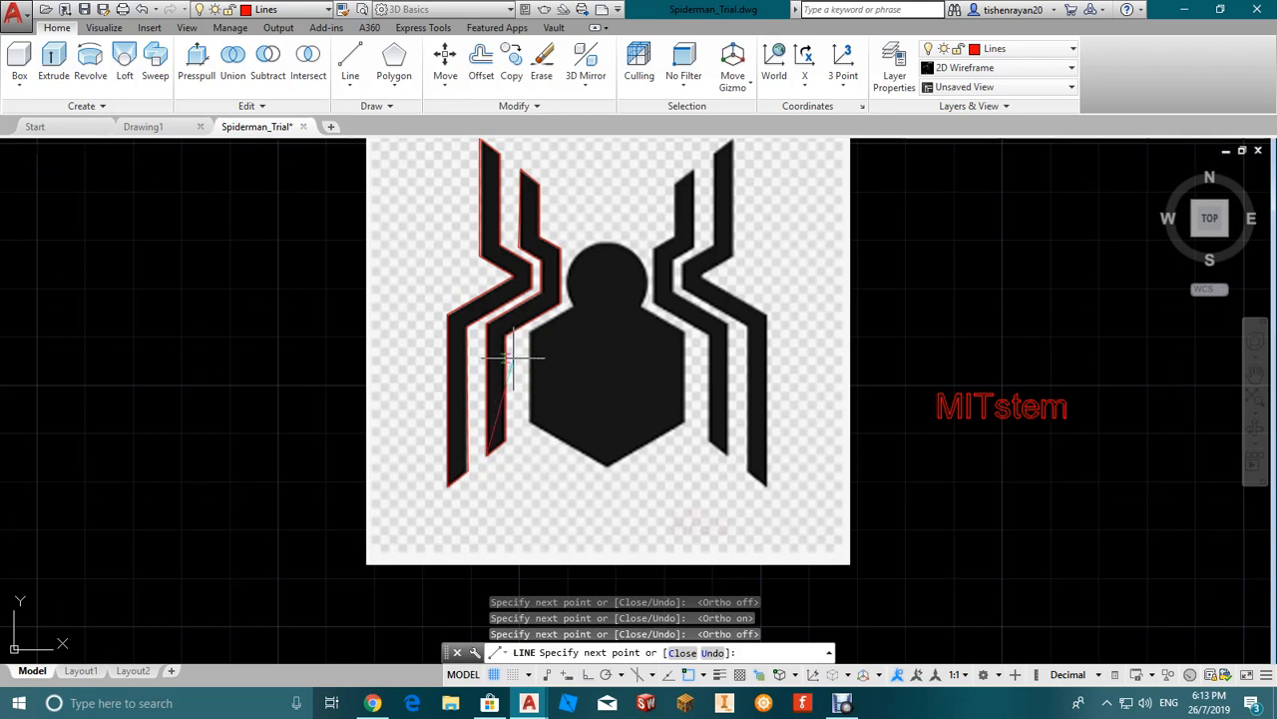
key(Escape)
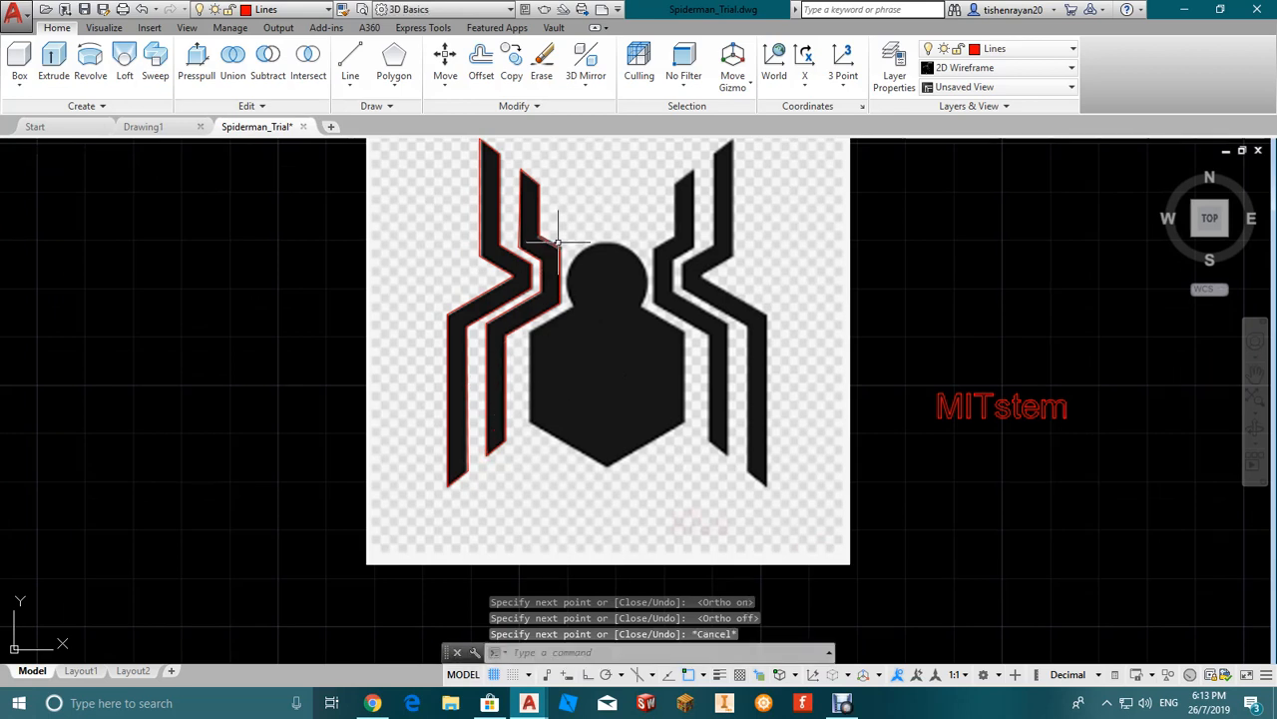
Step: Start a new line where the head meets the body on the left and trace the shoulder slant and vertical side
scroll(520, 211, down, 1)
scroll(581, 176, up, 2)
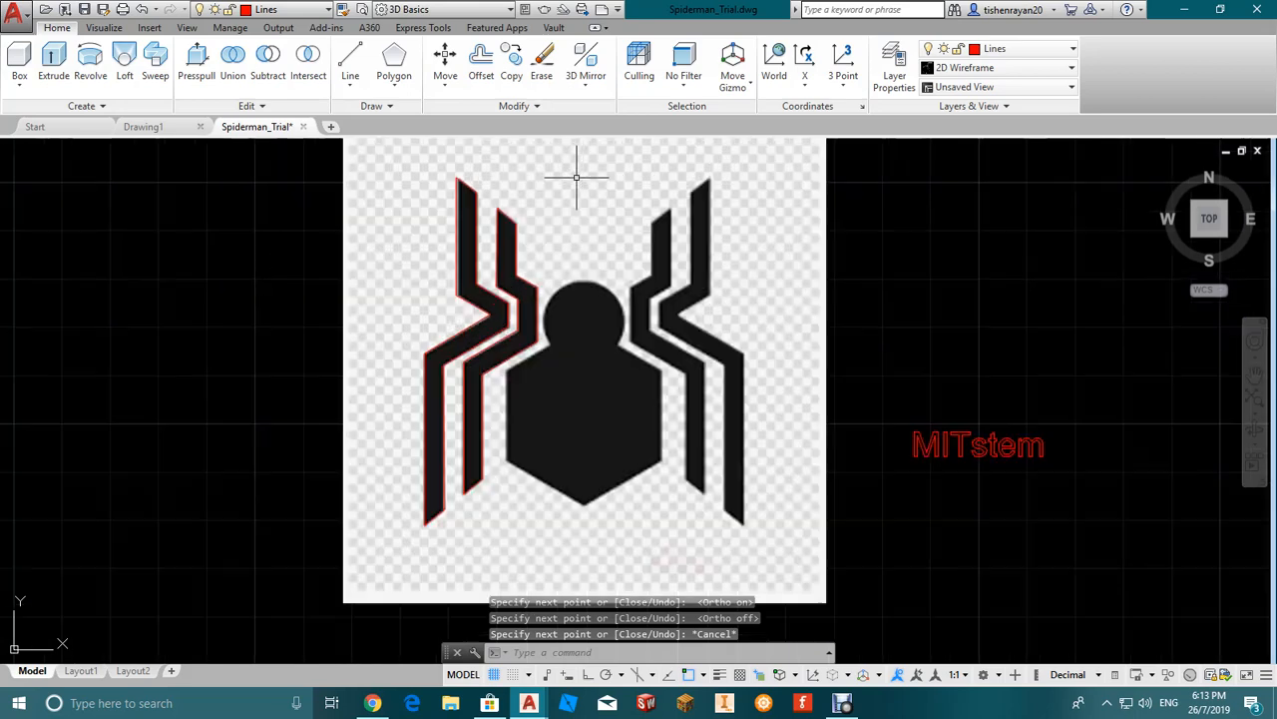
scroll(569, 221, down, 1)
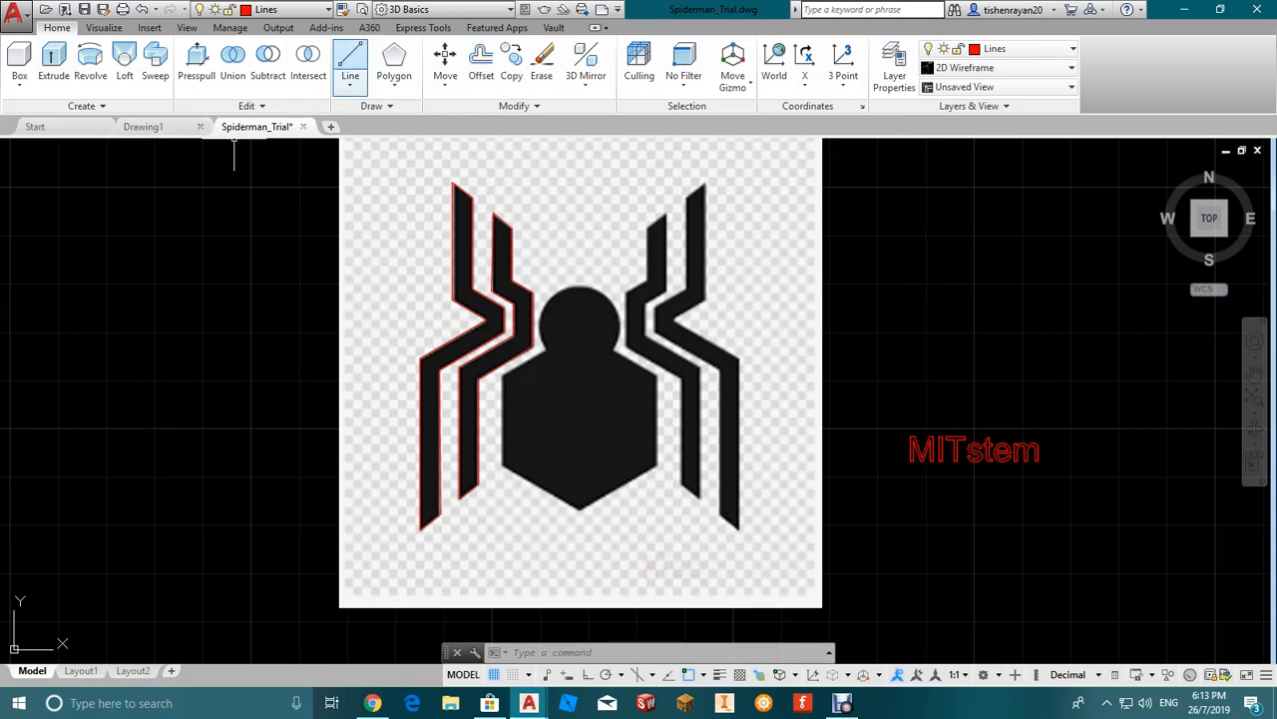
click(351, 63)
scroll(528, 400, up, 3)
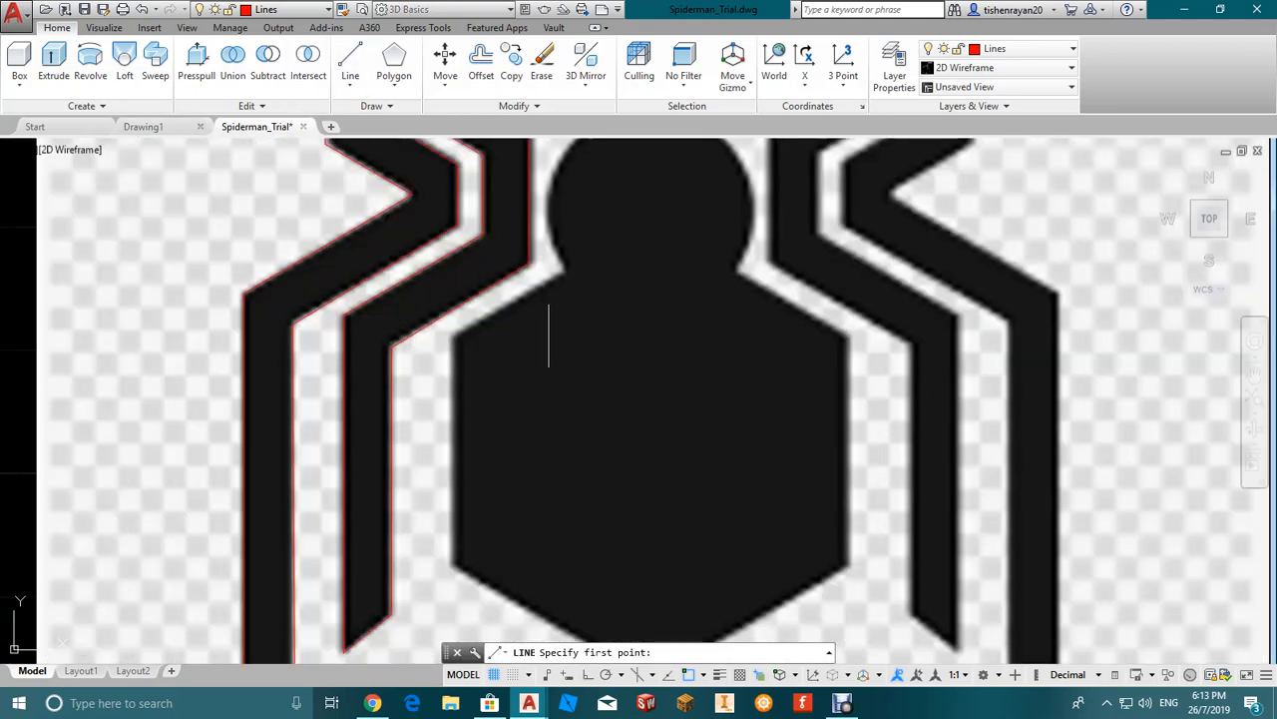
click(564, 271)
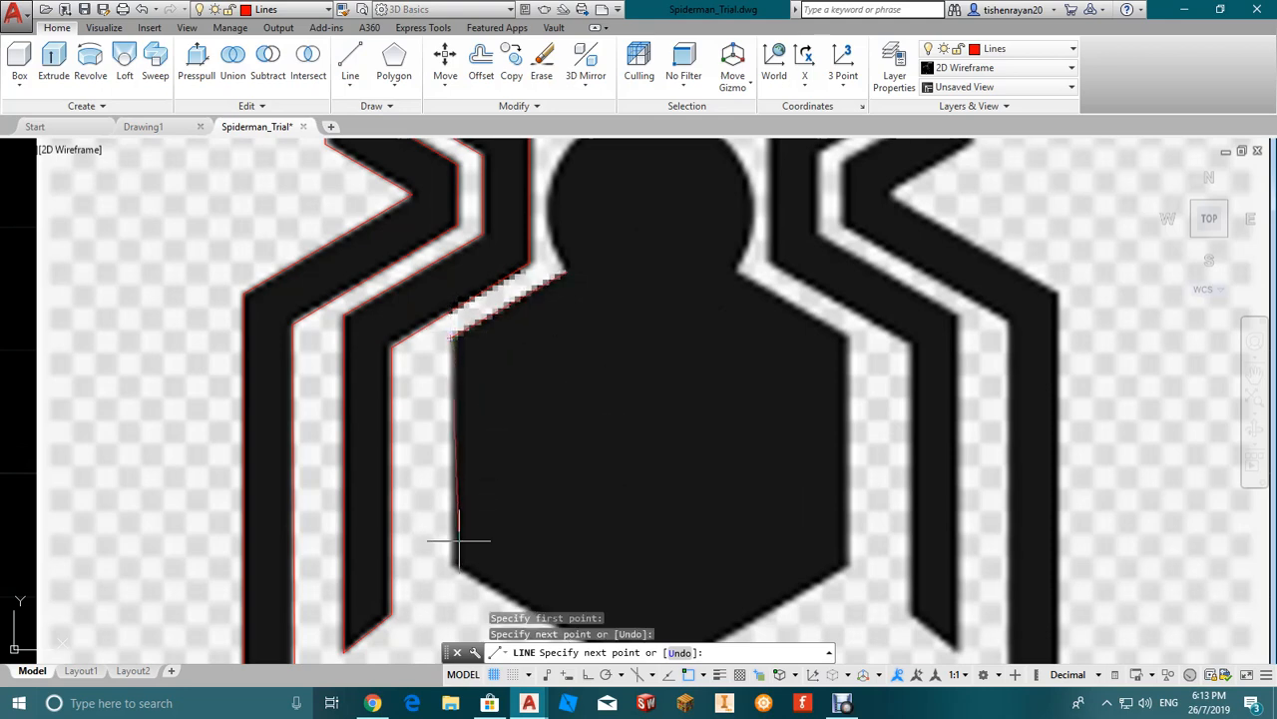
key(F8)
click(448, 569)
Step: Trace the body's lower left slanted edge to its bottom centre point
scroll(464, 464, down, 3)
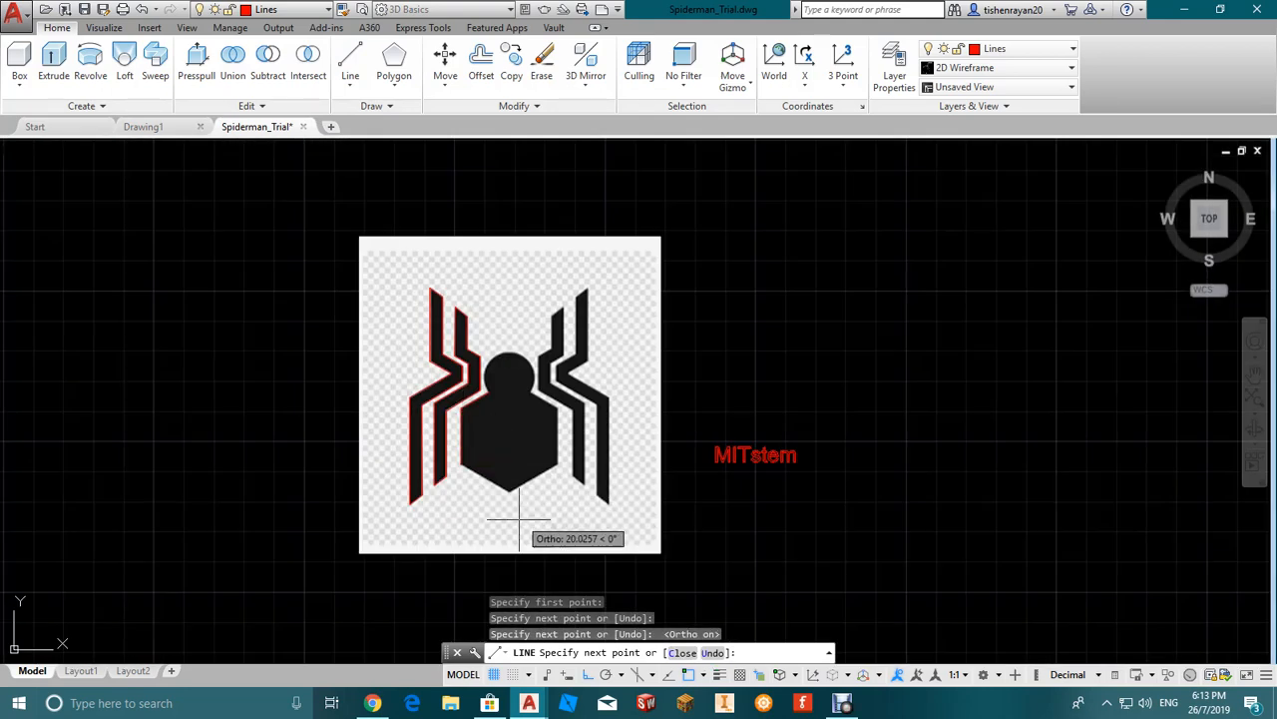
scroll(508, 509, up, 3)
key(F8)
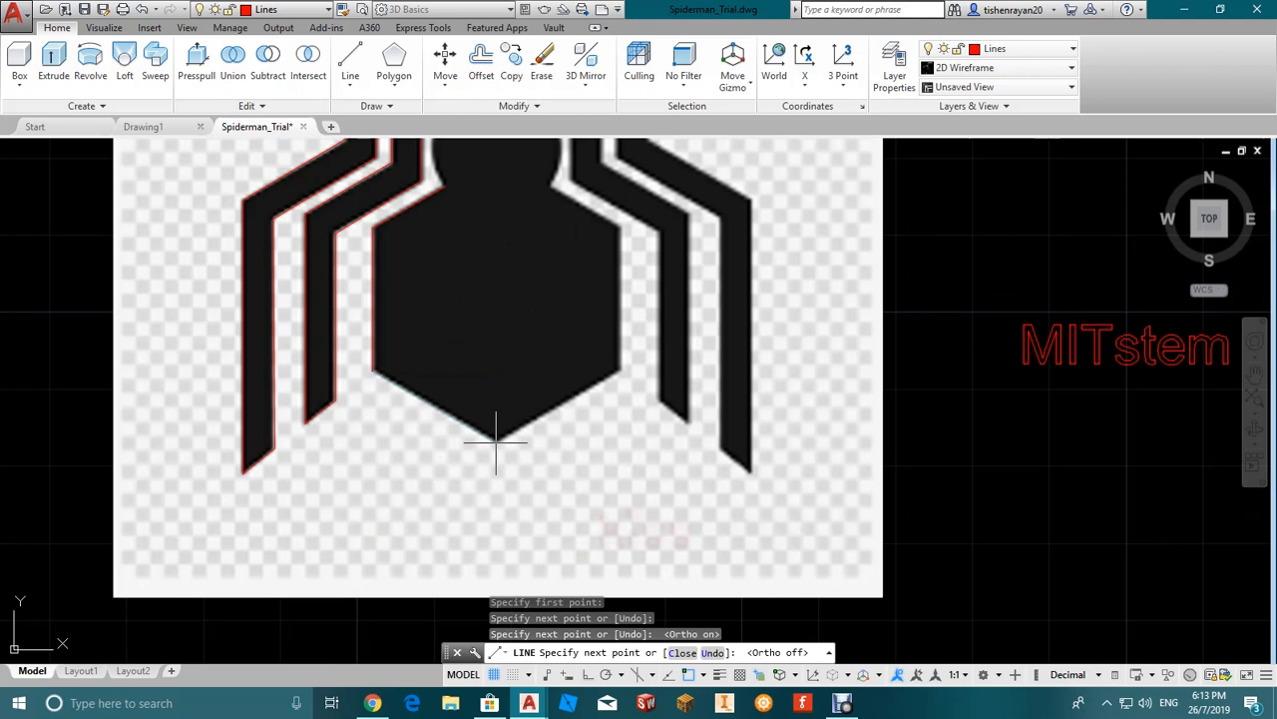
click(495, 441)
Step: Draw a vertical centre line from the body's bottom point to just above the head and end the Line command
scroll(507, 445, down, 4)
scroll(507, 456, up, 2)
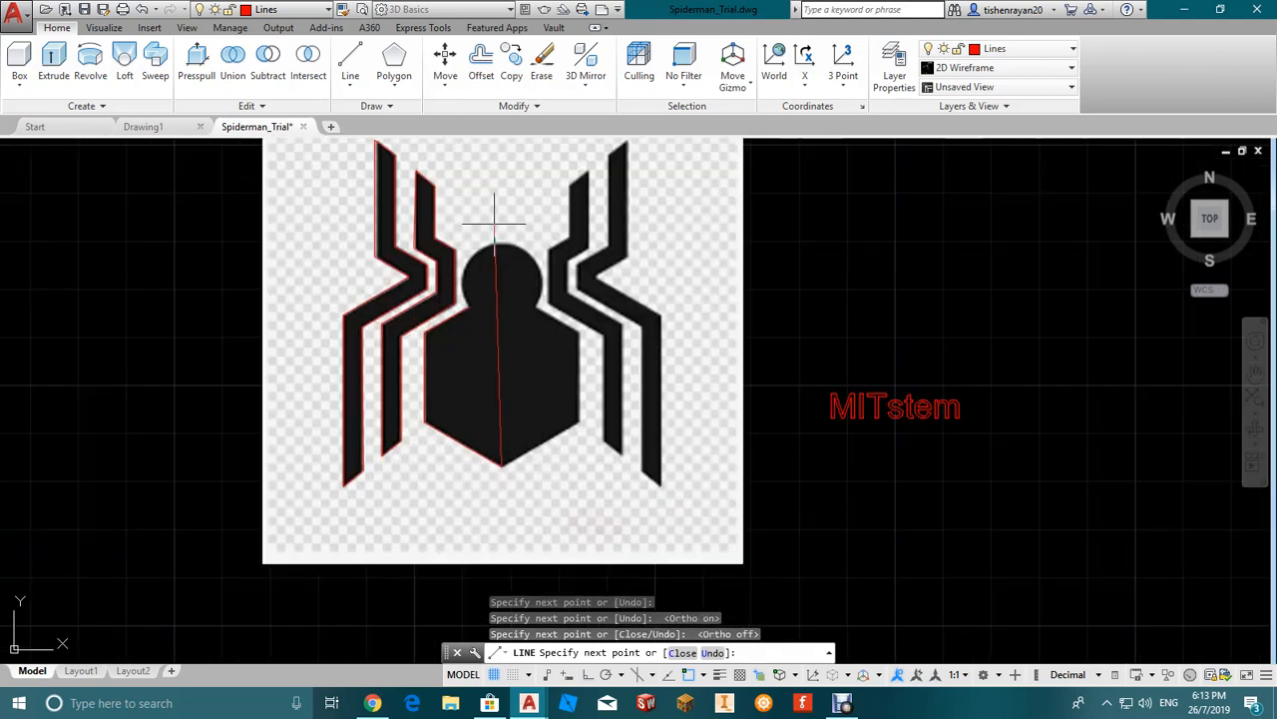
key(F8)
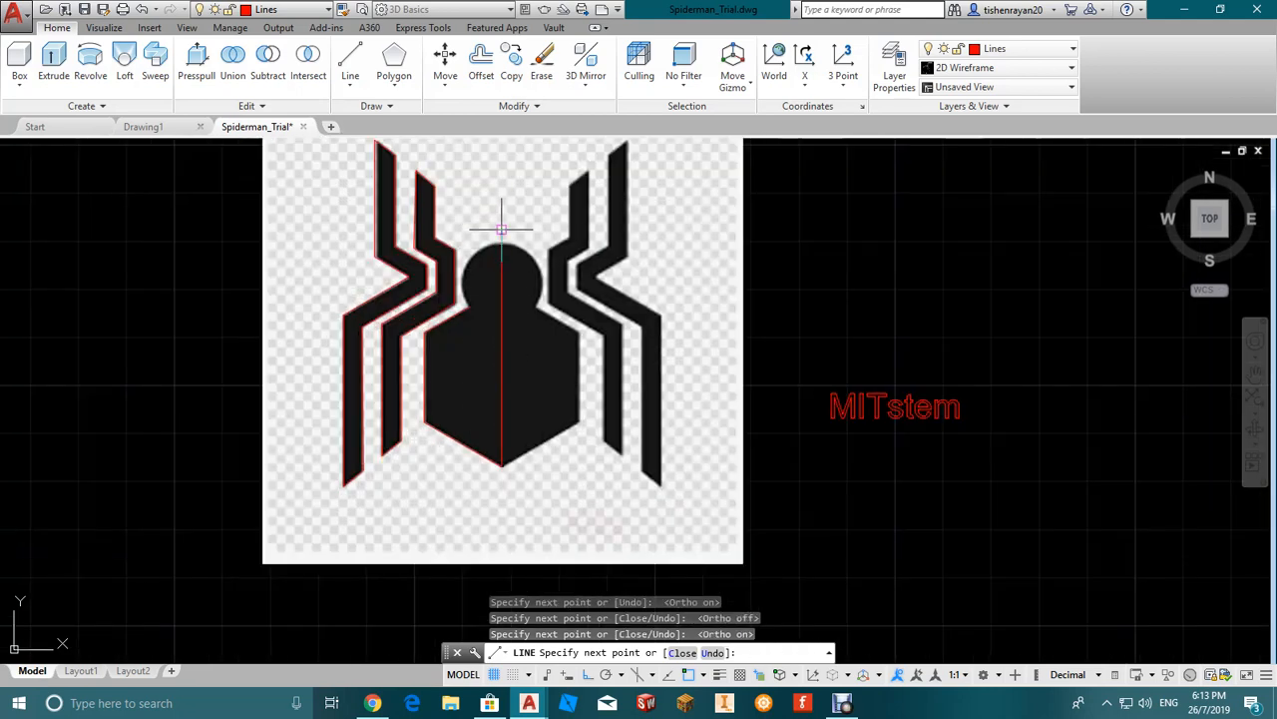
key(Escape)
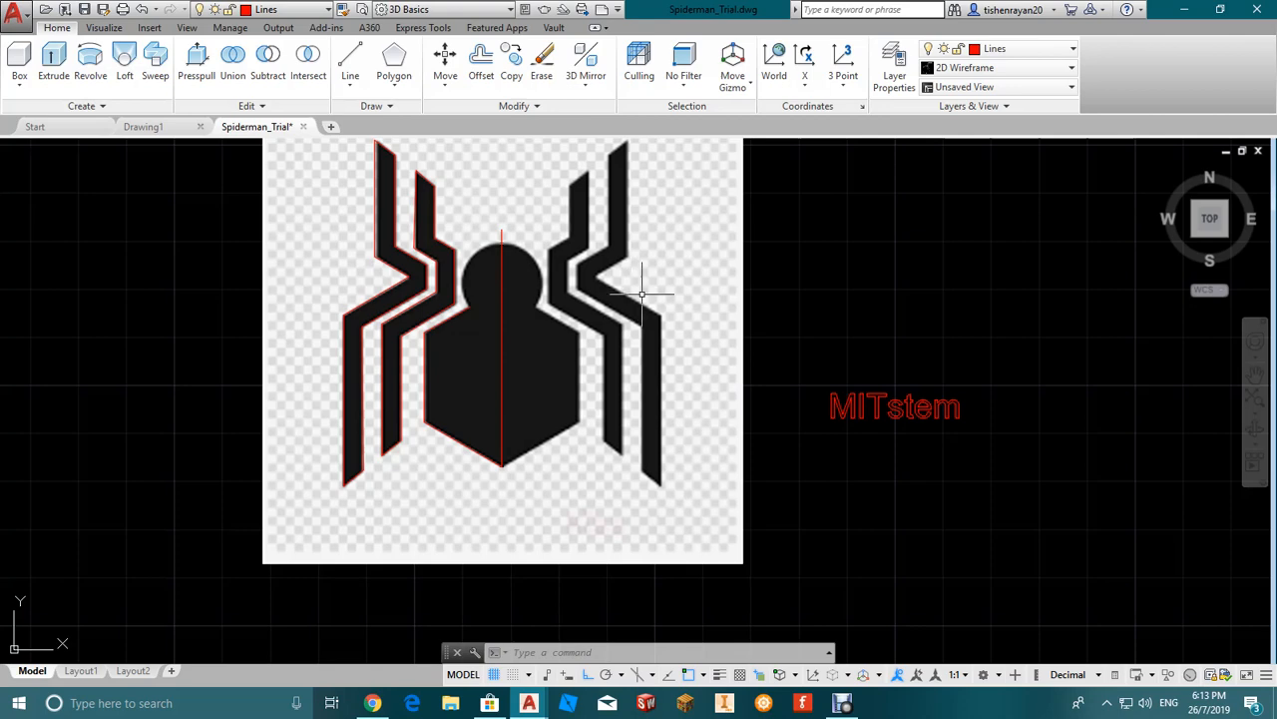
Step: Draw a circle over the spider's head, centred on the vertical centre line, with a radius of about 8 units
scroll(517, 195, up, 3)
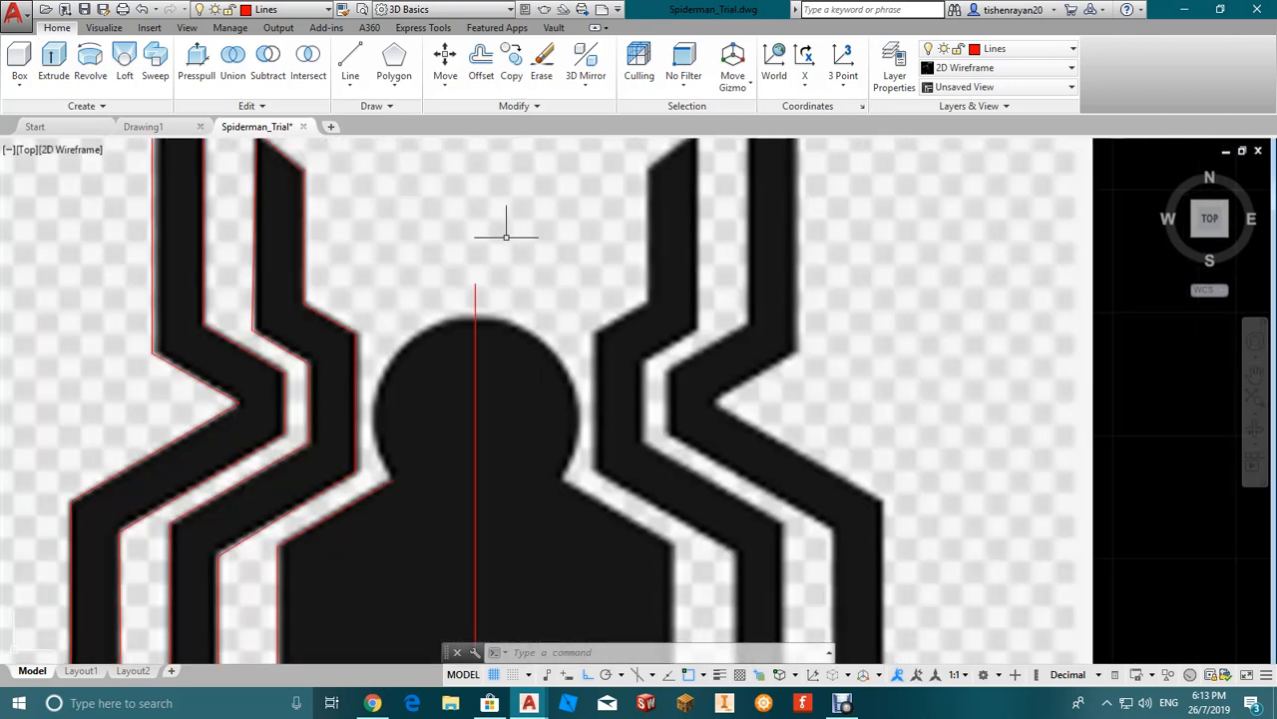
scroll(534, 235, down, 2)
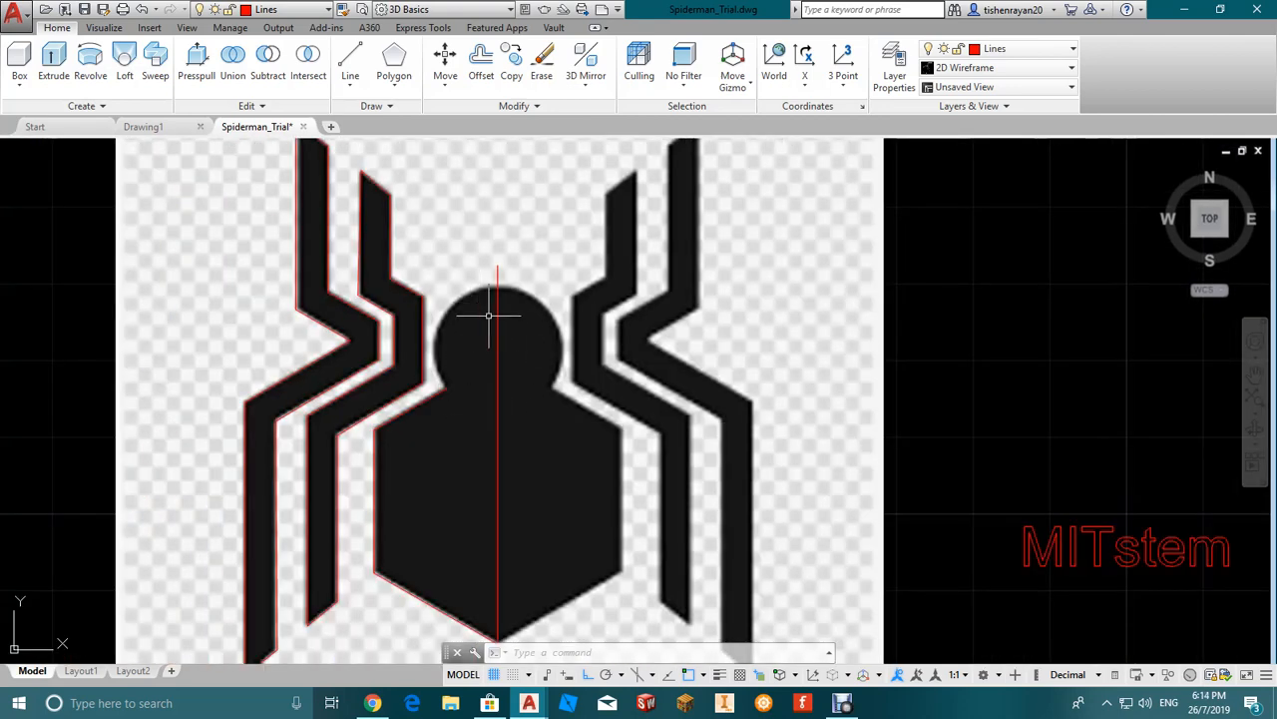
click(510, 65)
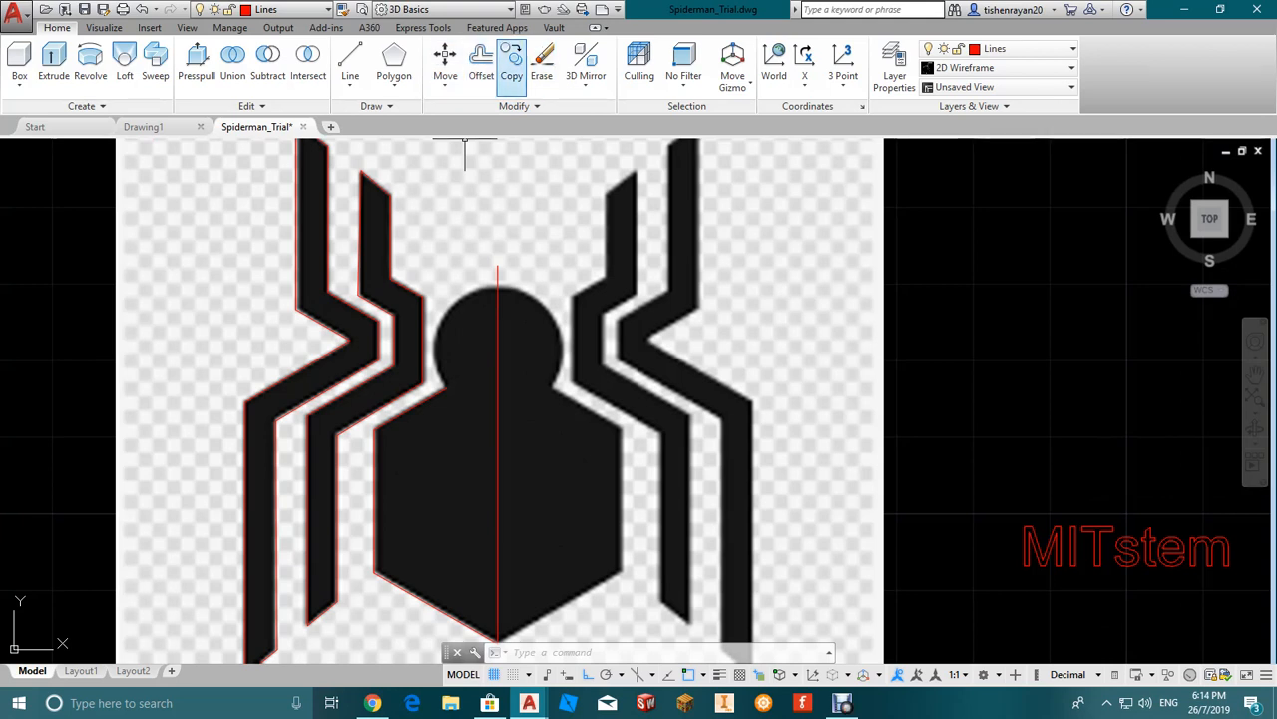
click(394, 88)
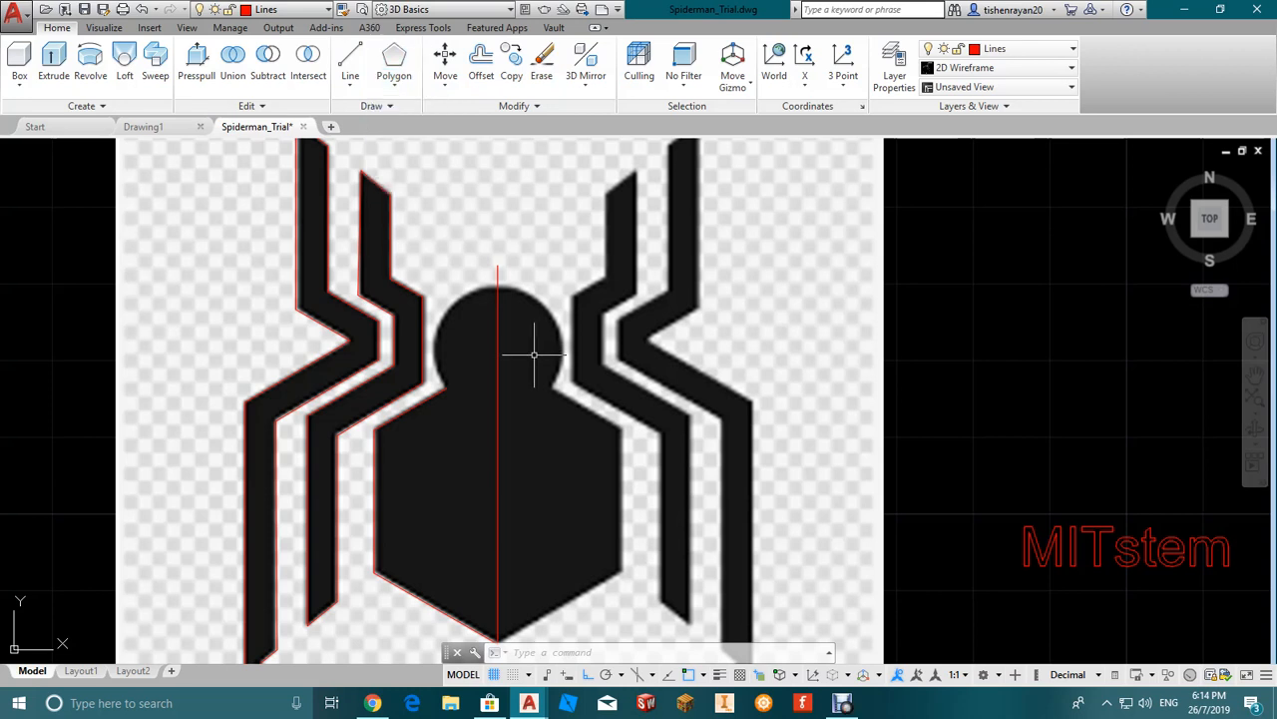
text(c)
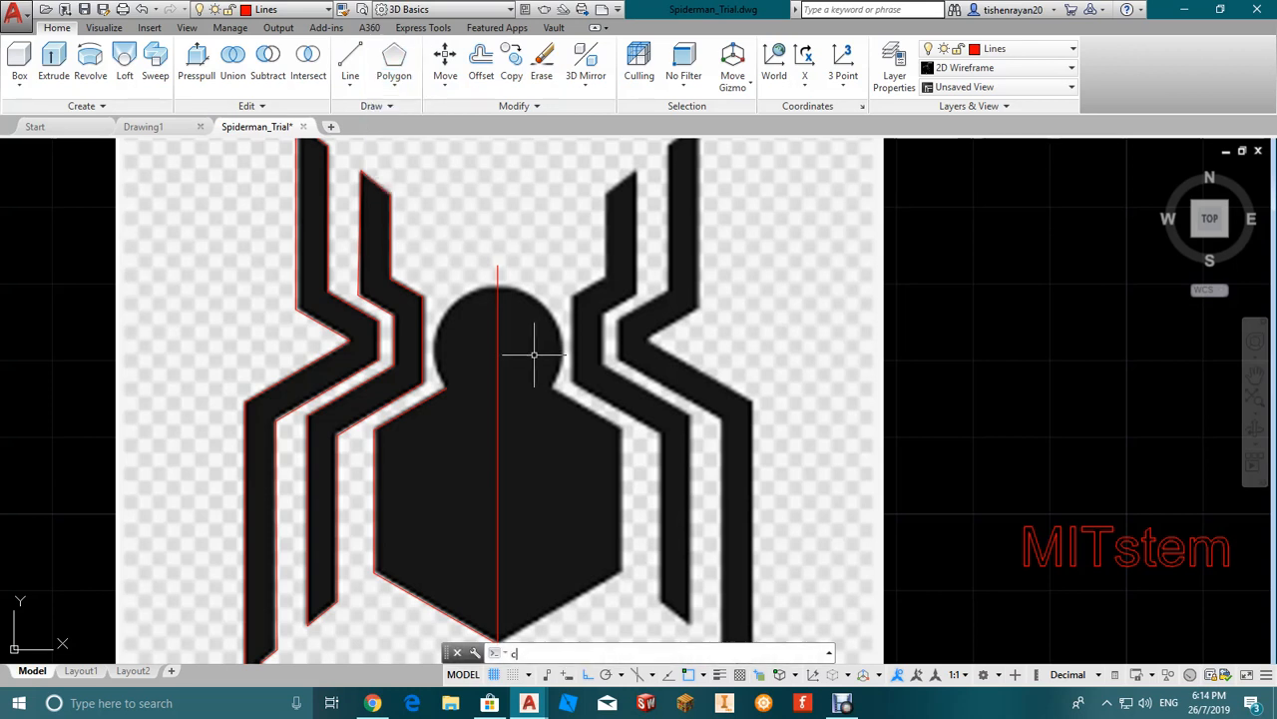
key(Return)
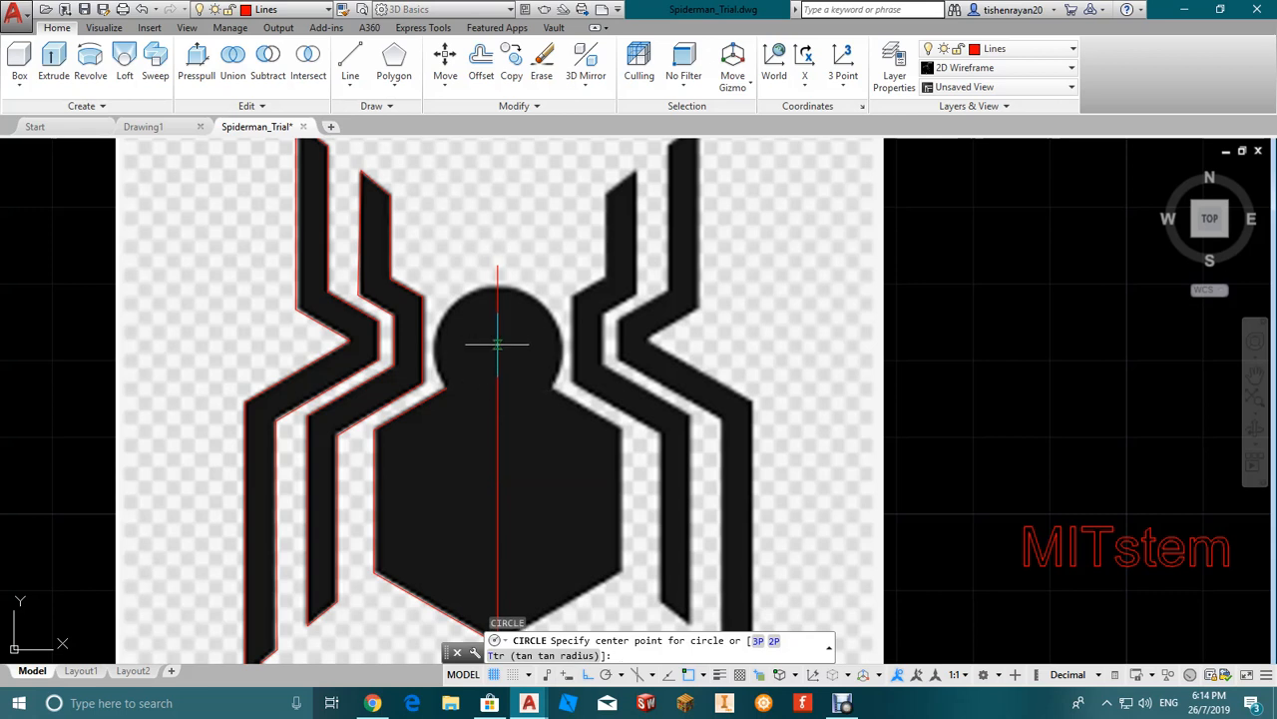
click(497, 347)
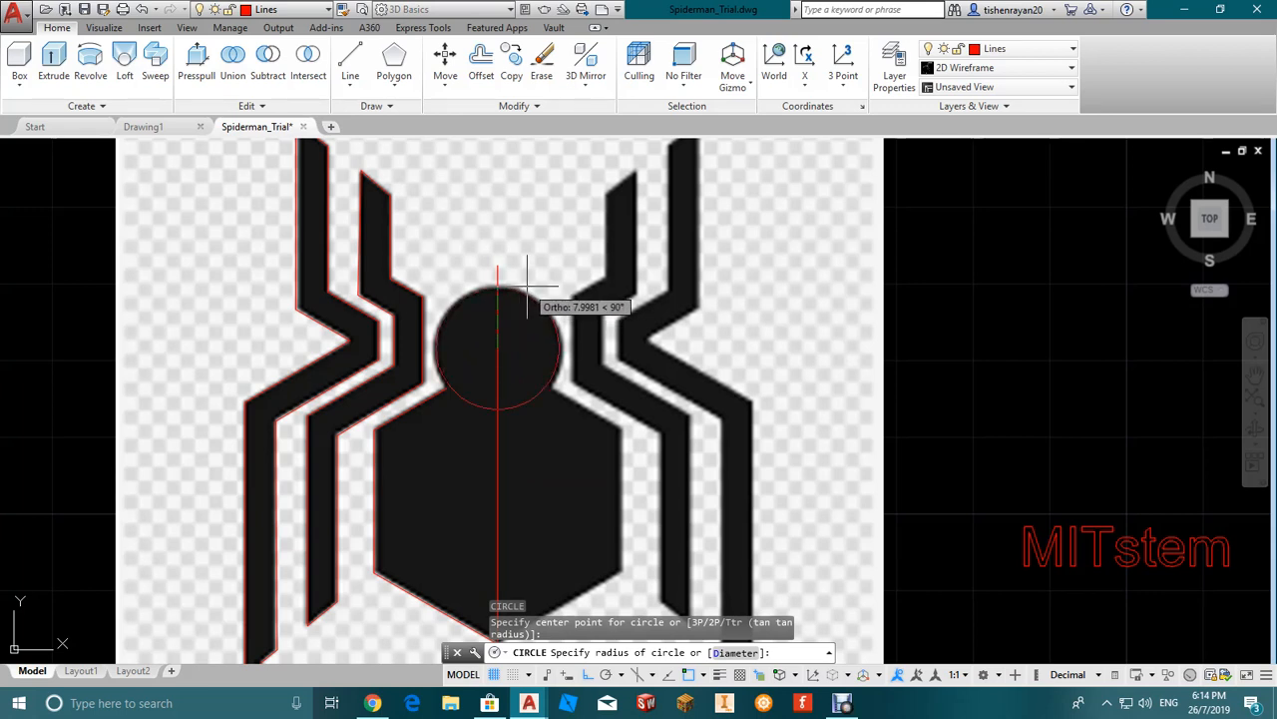
click(529, 287)
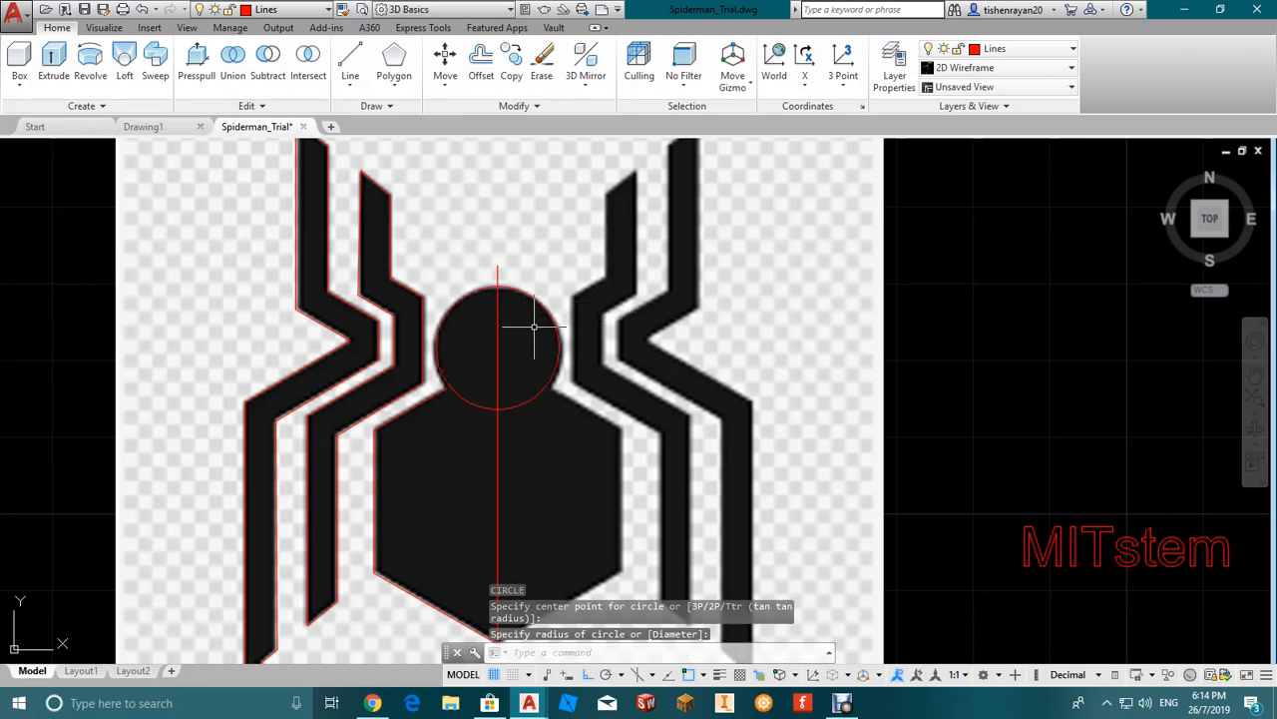
Step: Move the head circle about 0.4 units down along the vertical centre line from its centre point, with object snap turned off
scroll(533, 326, up, 2)
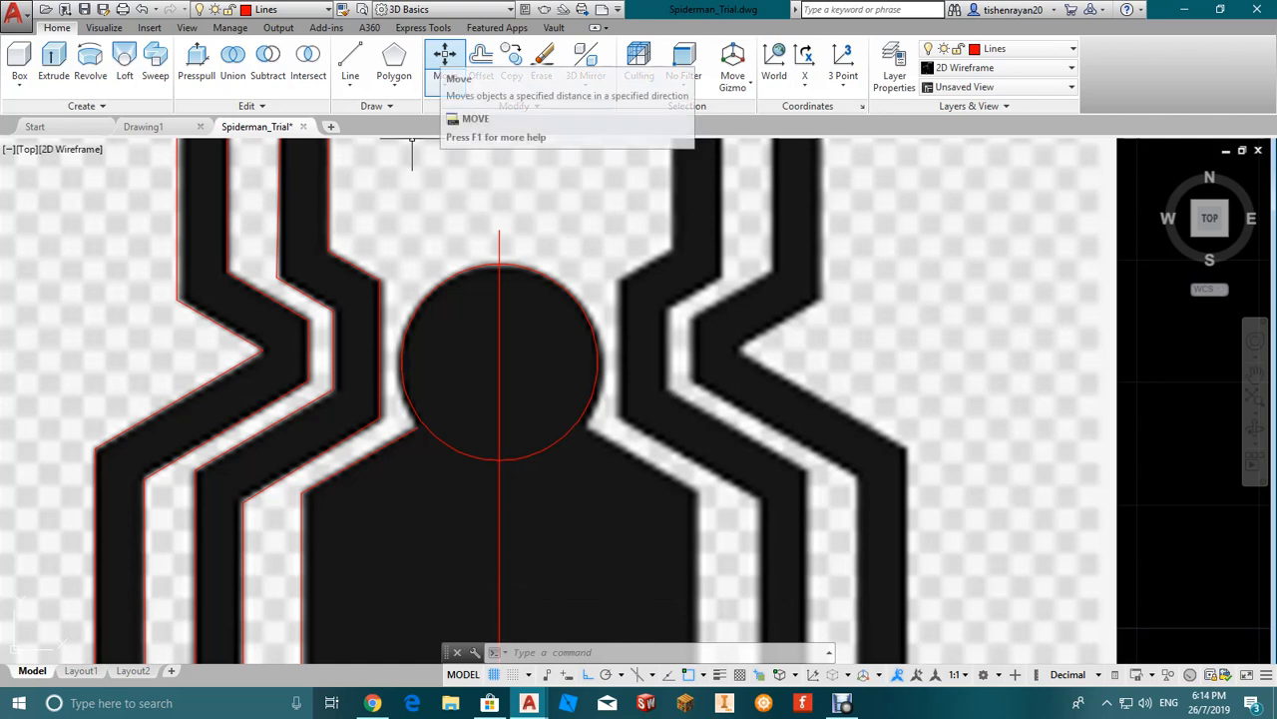
click(444, 55)
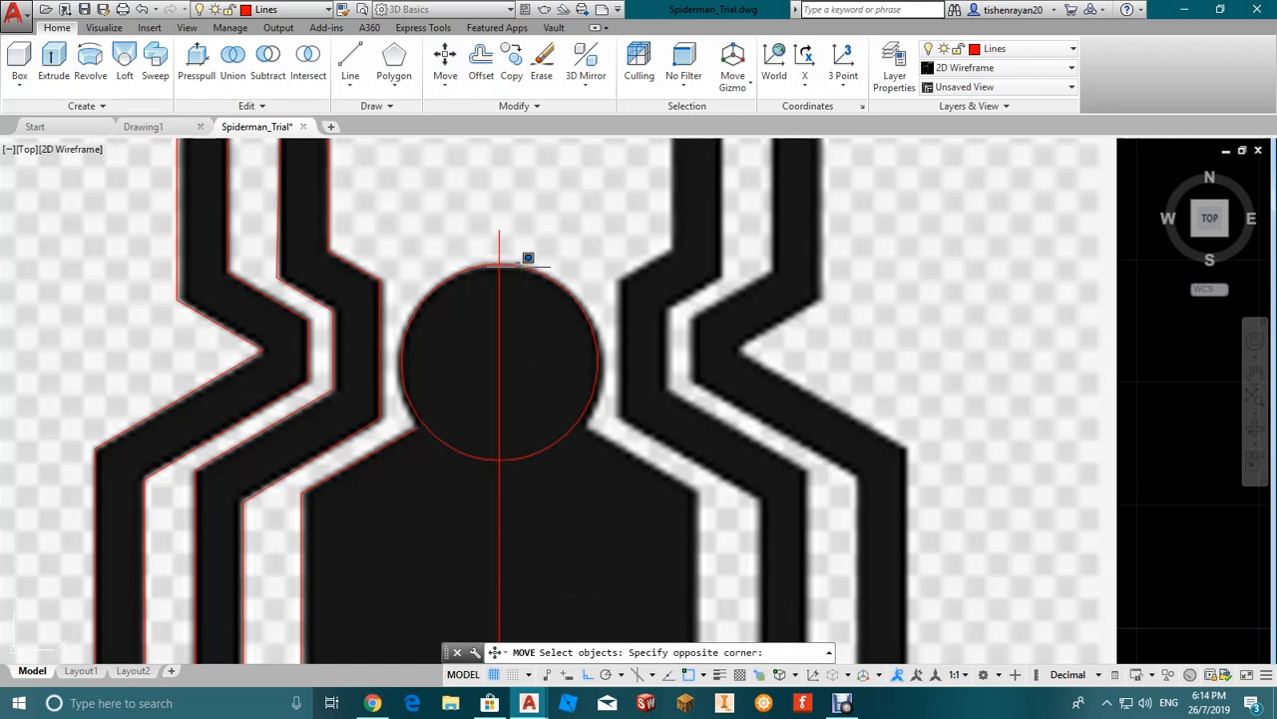
click(520, 262)
click(518, 266)
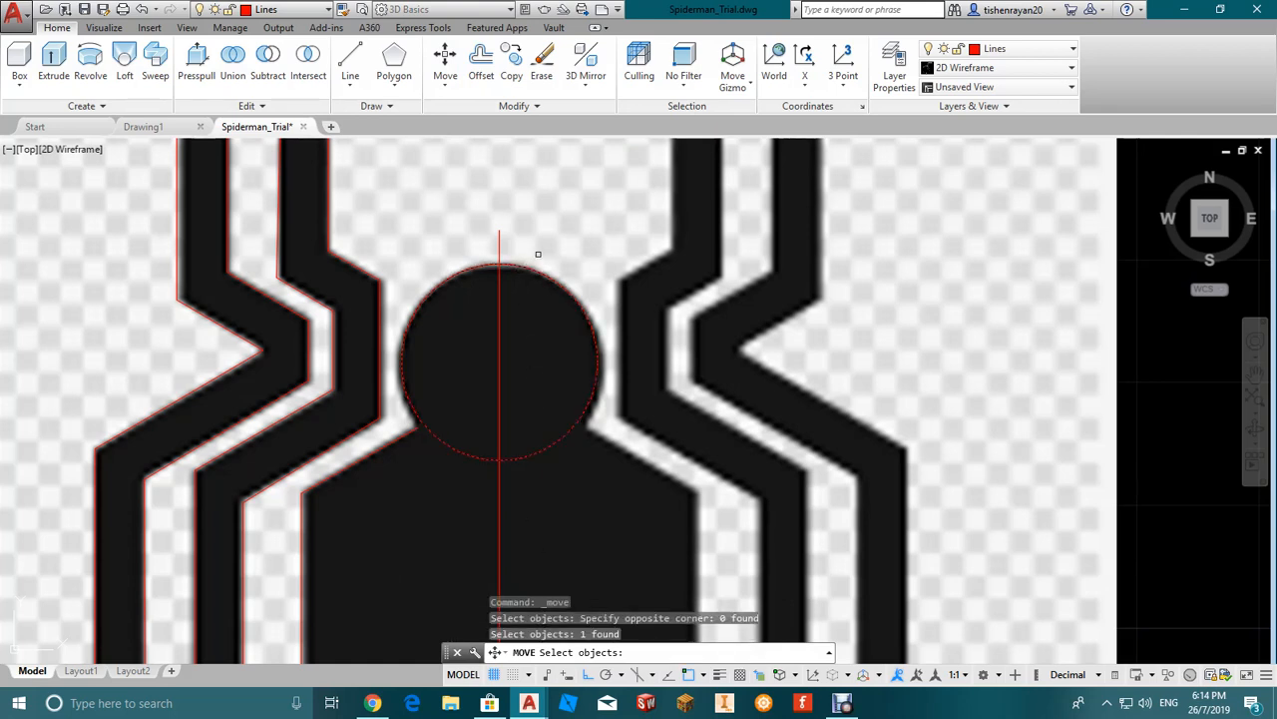
scroll(547, 452, up, 5)
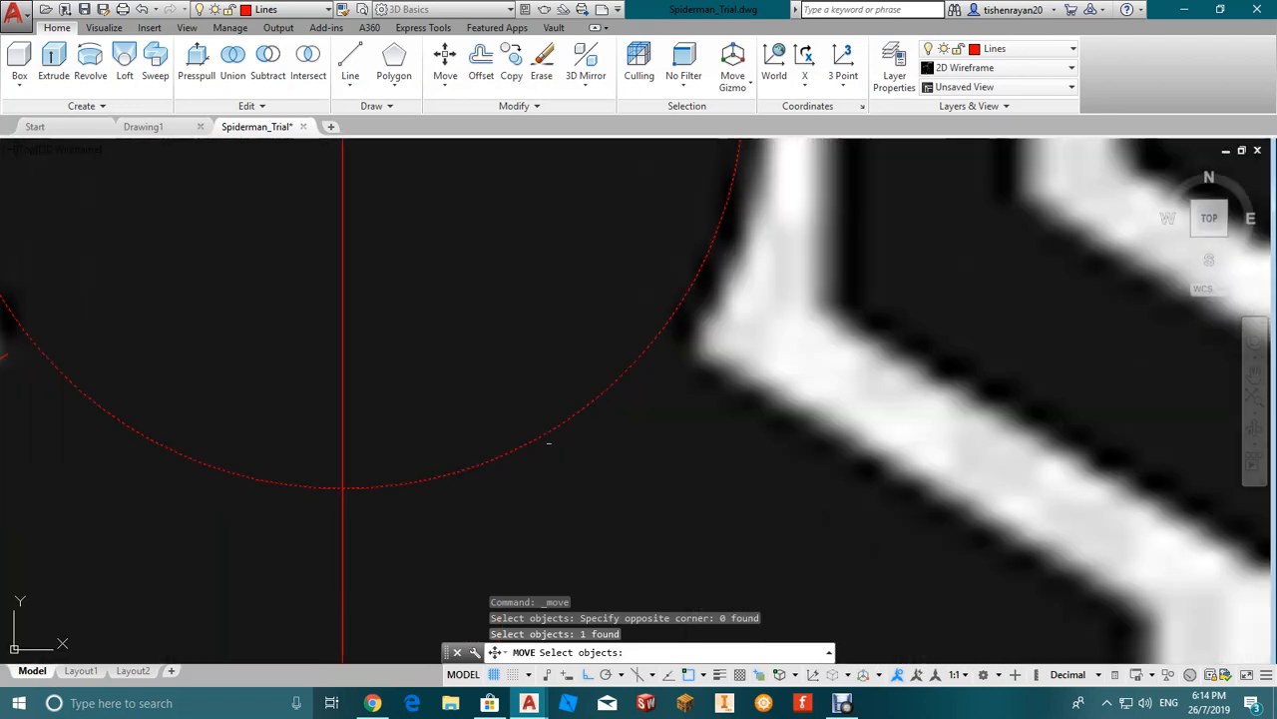
scroll(549, 418, down, 2)
scroll(550, 424, up, 3)
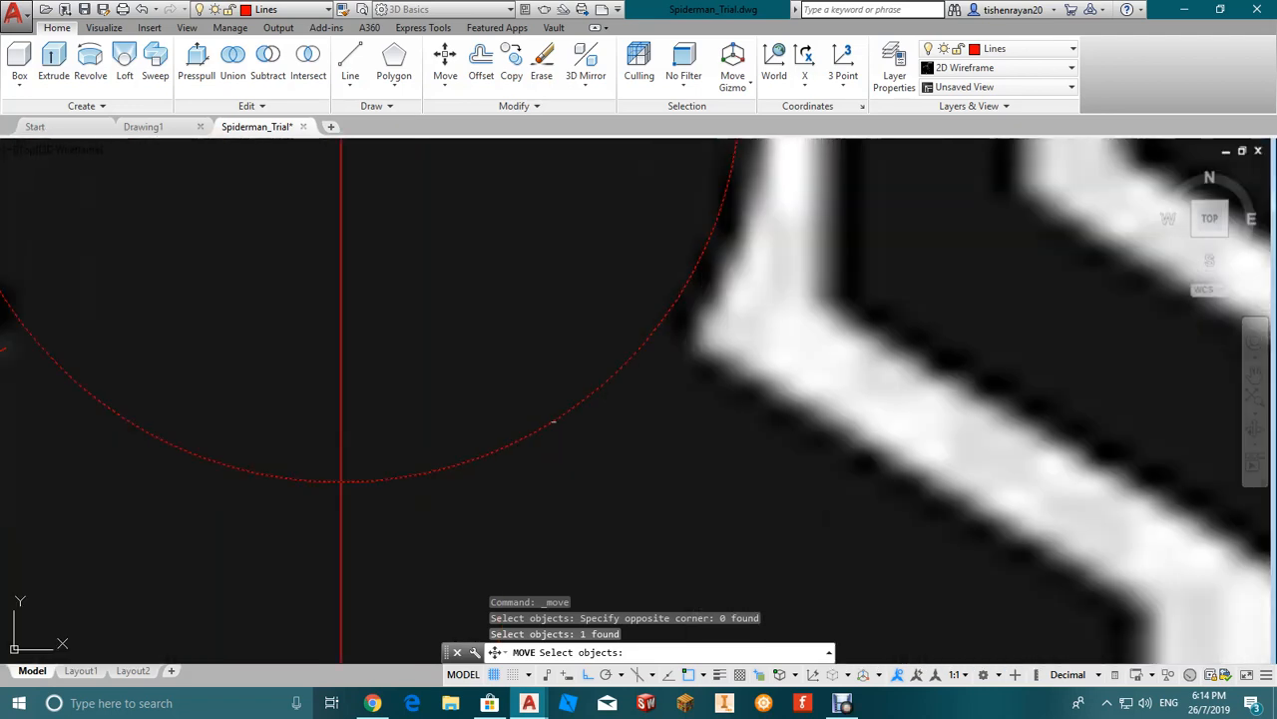
scroll(550, 403, down, 6)
scroll(566, 410, up, 5)
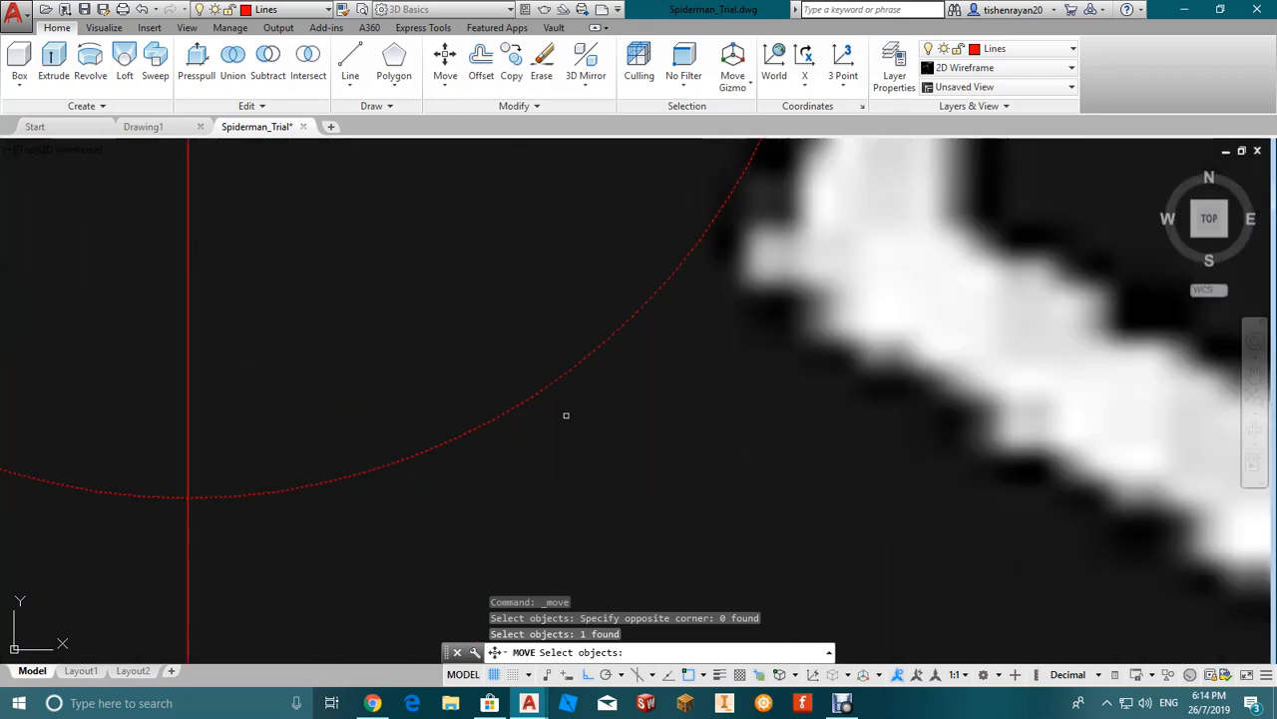
scroll(552, 389, down, 7)
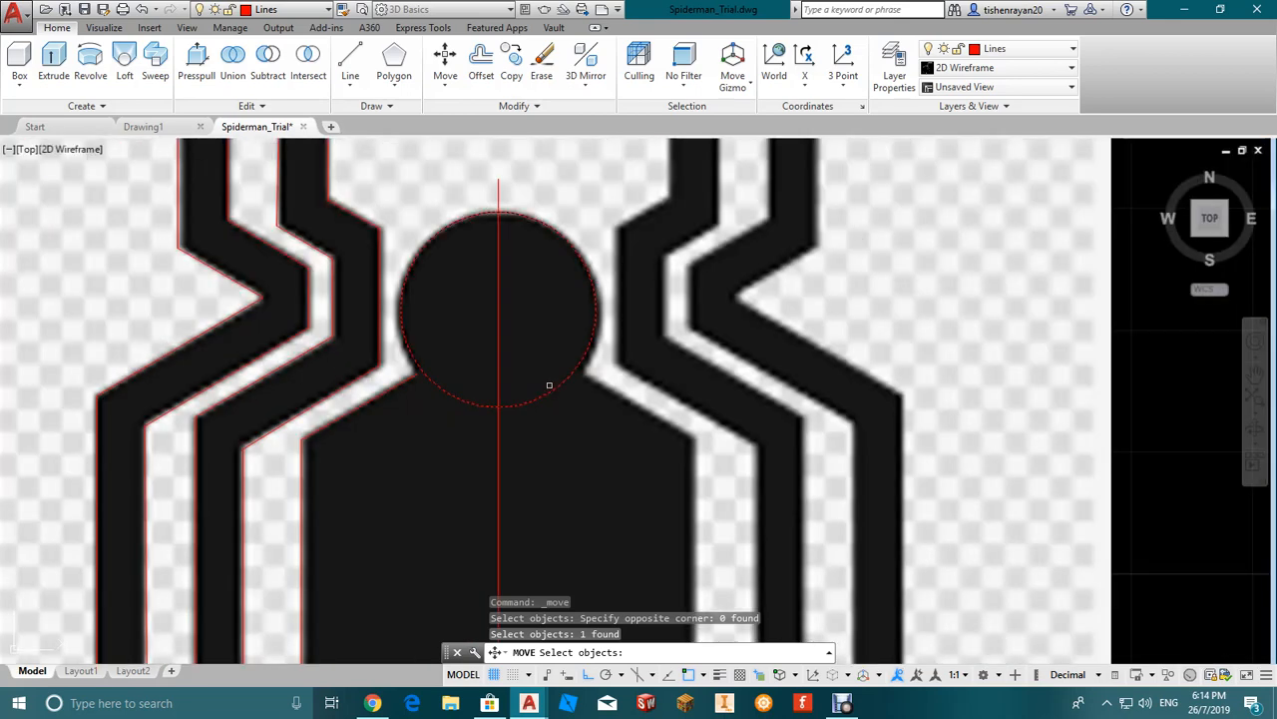
key(Return)
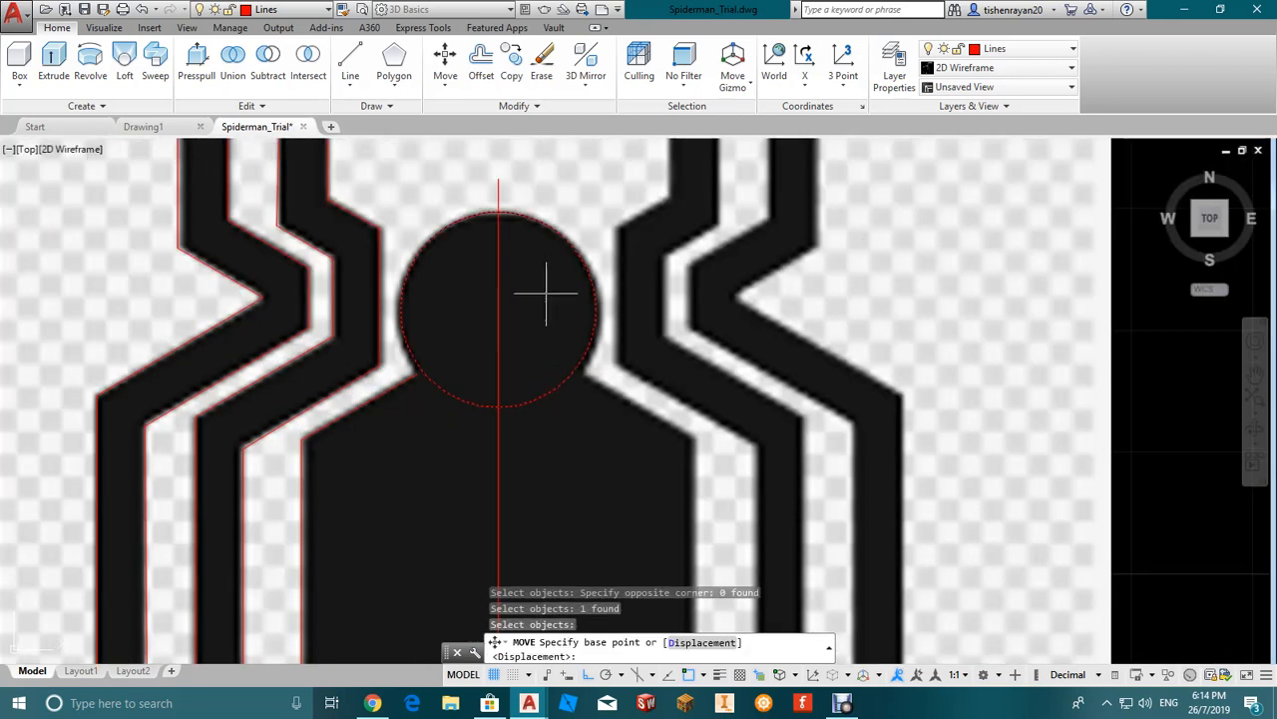
click(498, 309)
scroll(509, 295, down, 2)
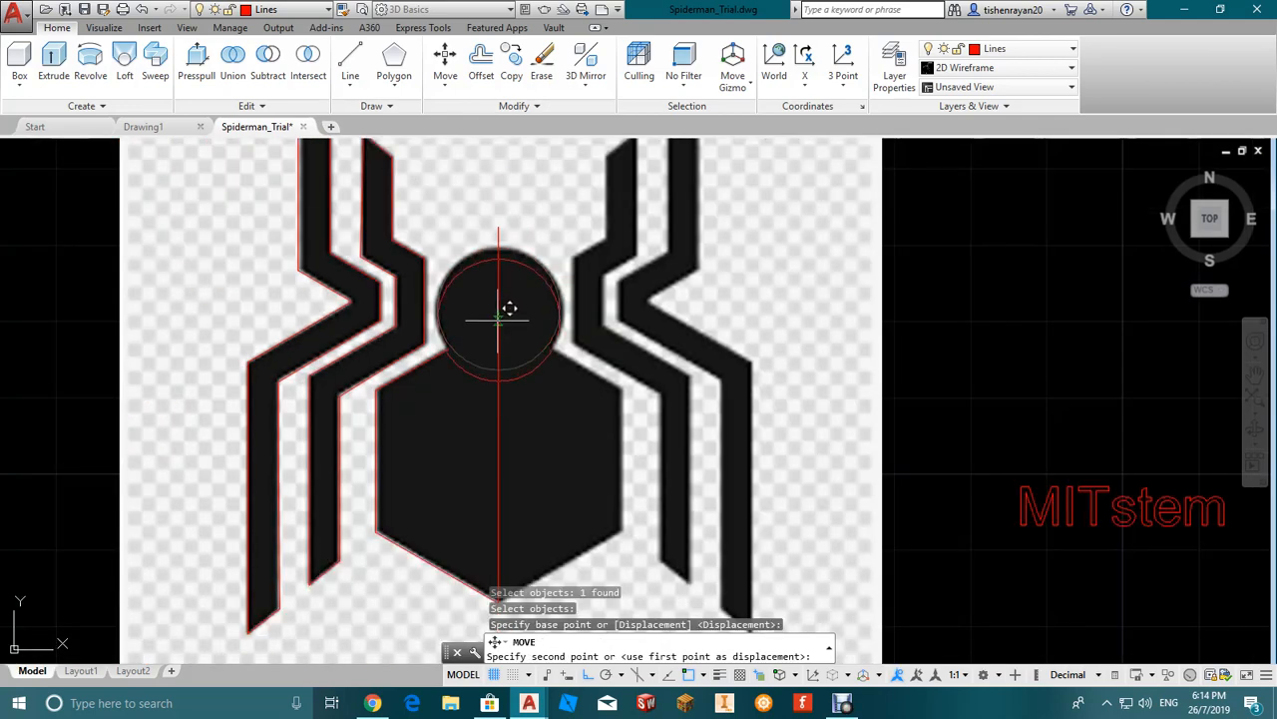
scroll(510, 315, up, 4)
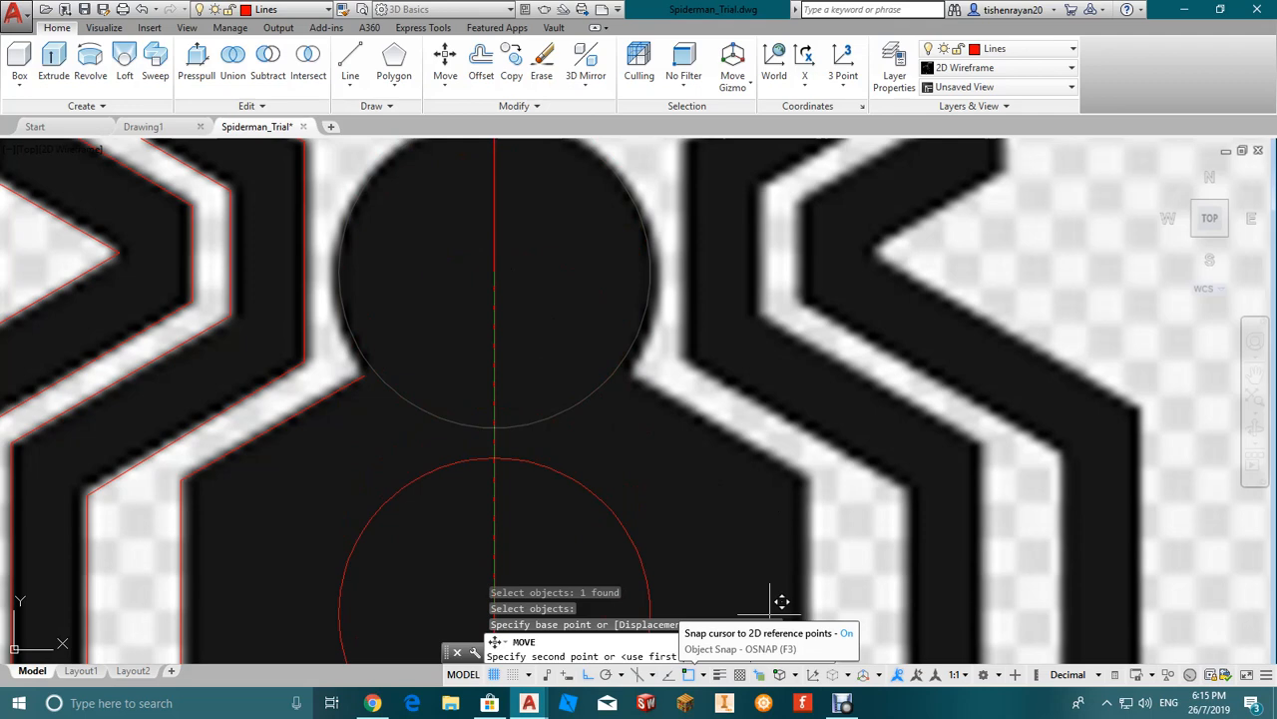
key(F3)
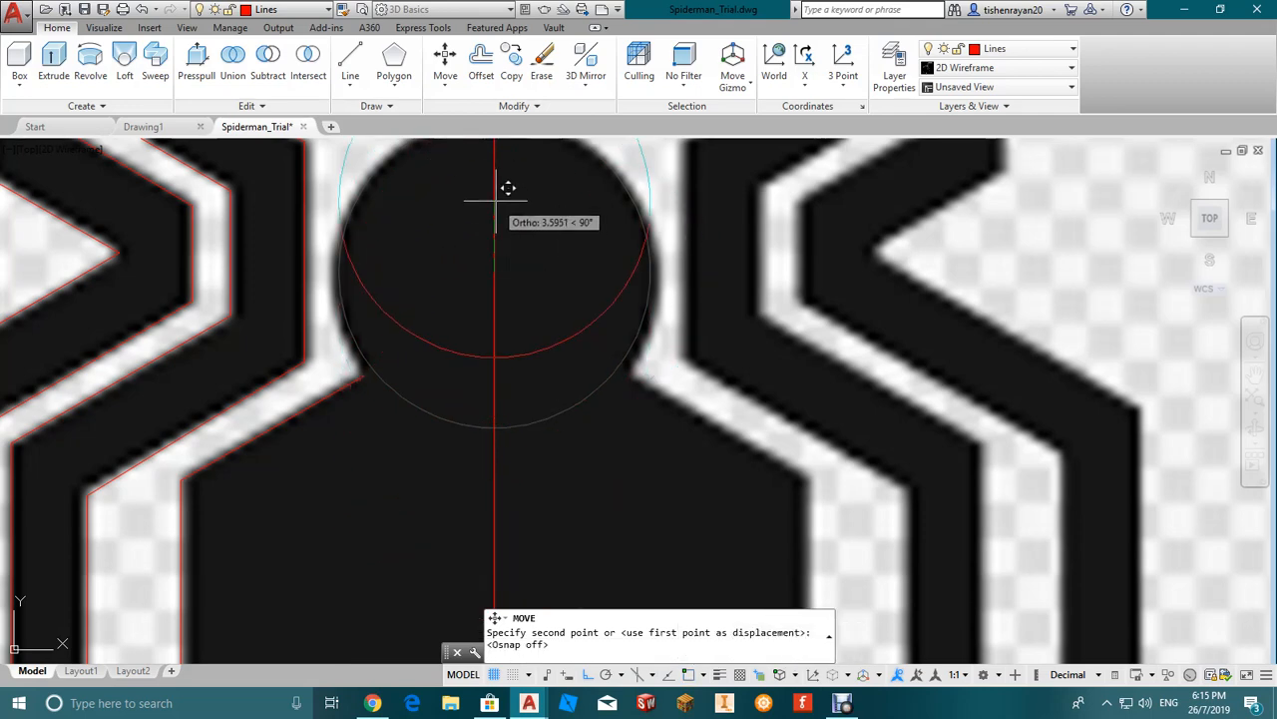
scroll(508, 206, up, 2)
scroll(507, 257, down, 2)
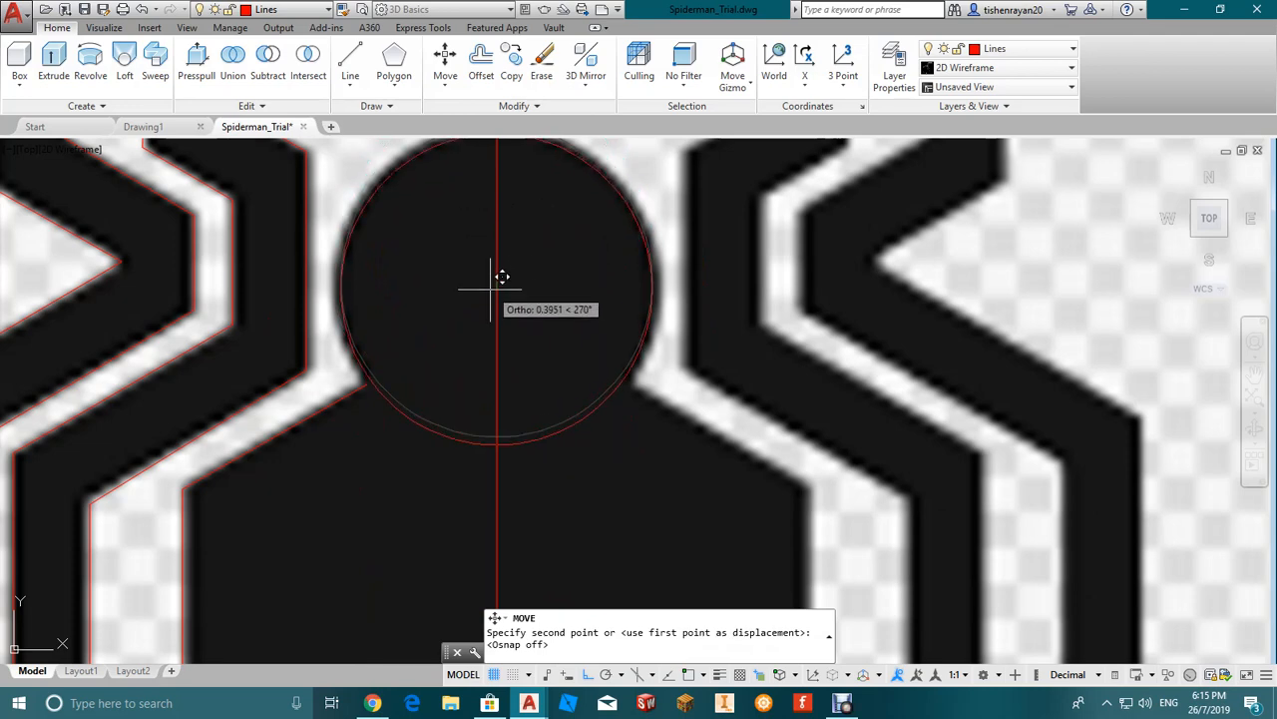
click(502, 276)
scroll(499, 289, down, 4)
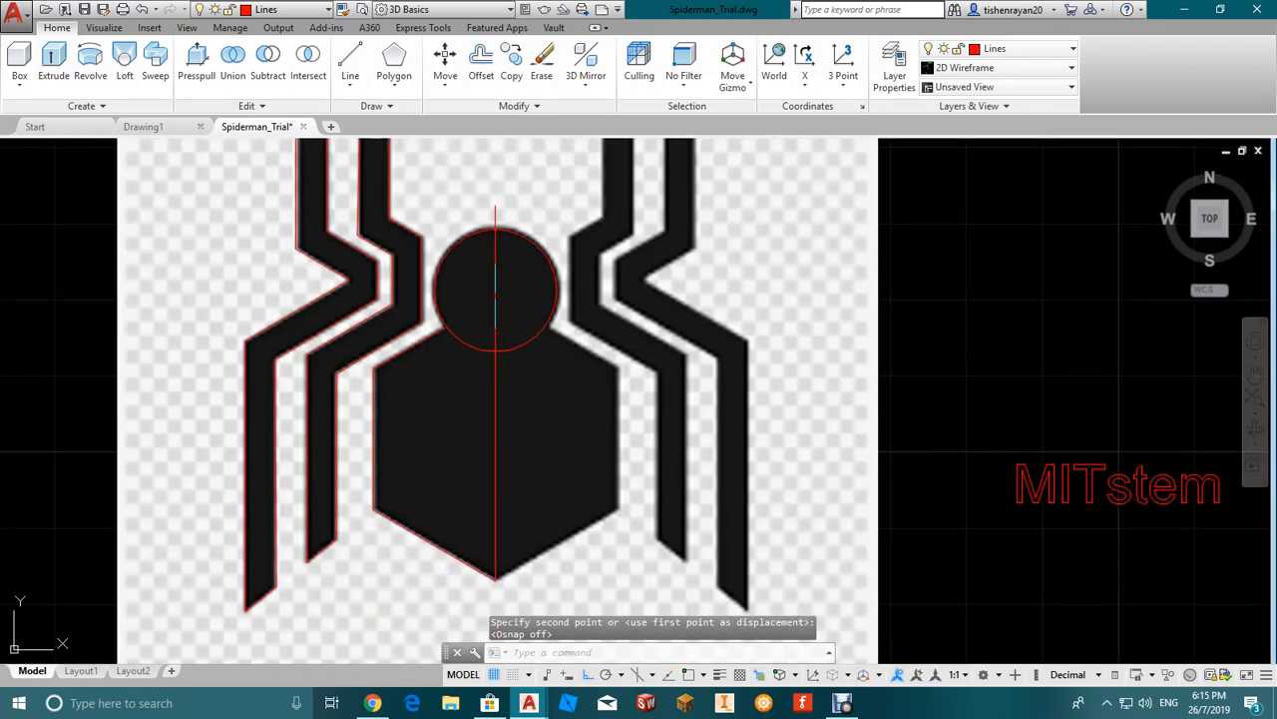
Step: Examine how the head circle fits the logo image and where it meets the body's left shoulder line
scroll(502, 295, up, 2)
scroll(502, 295, up, 1)
scroll(513, 285, down, 3)
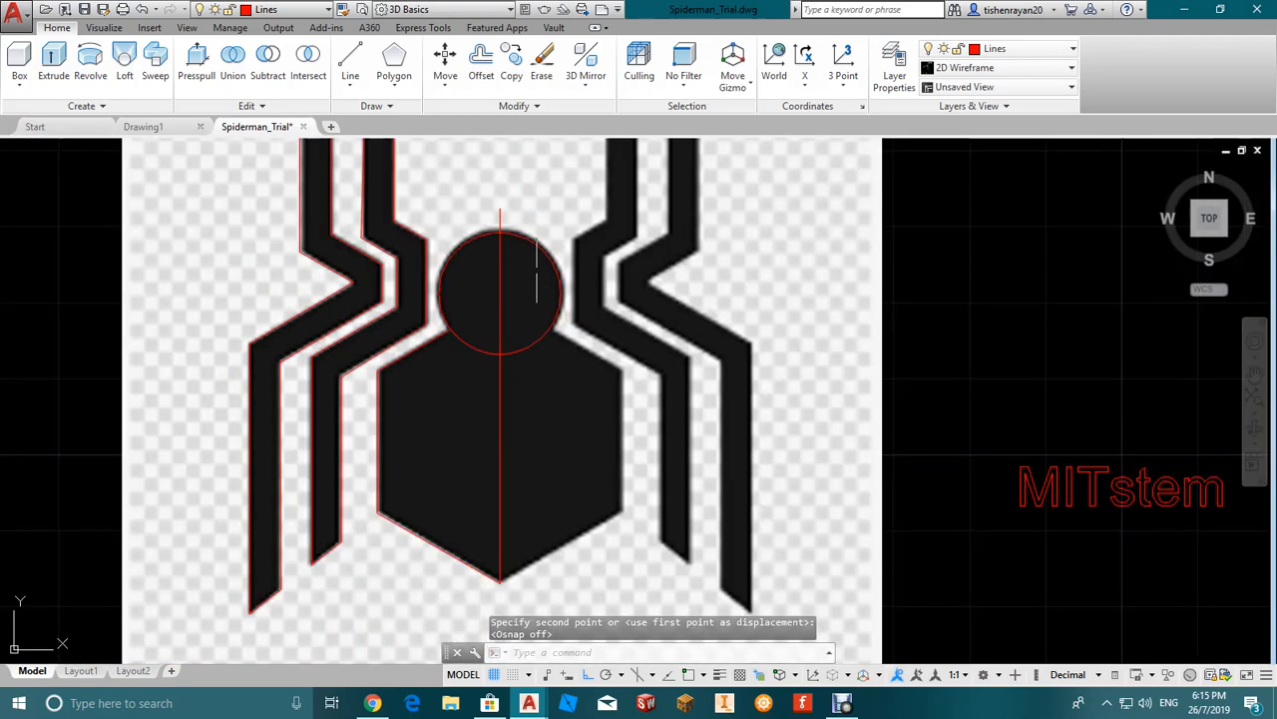
click(513, 329)
scroll(514, 333, up, 4)
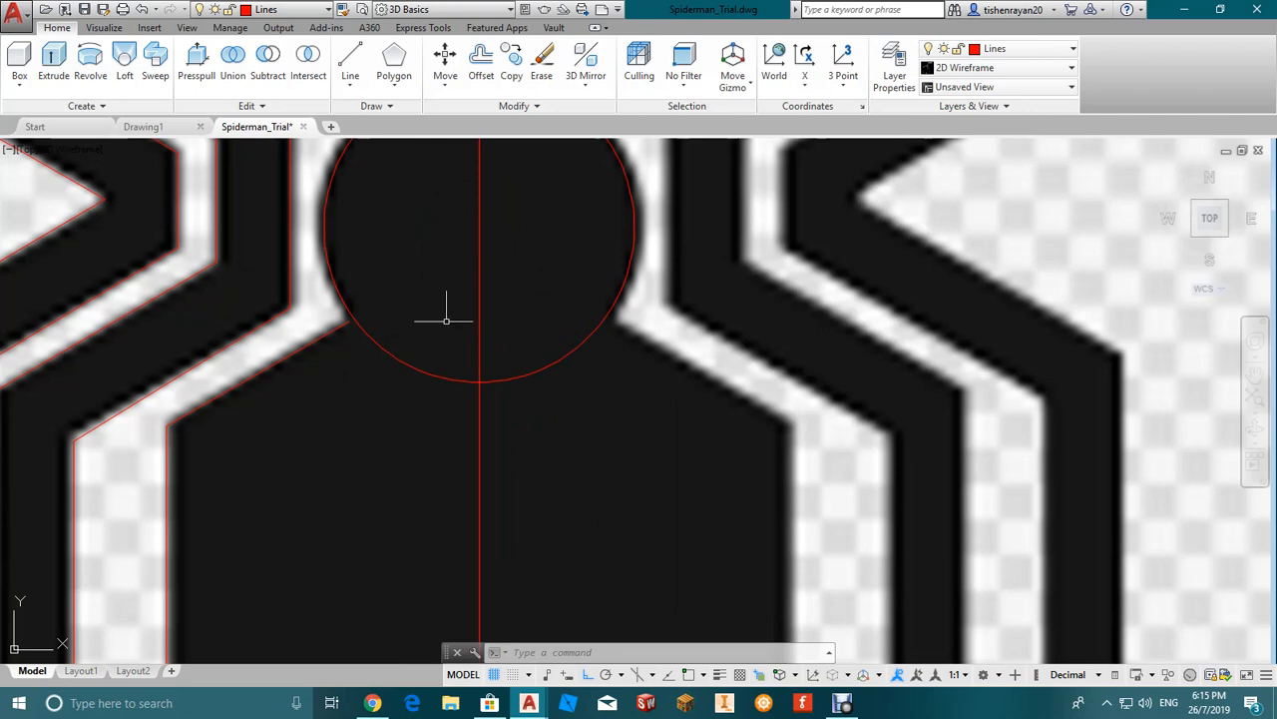
scroll(634, 287, down, 4)
scroll(513, 286, up, 3)
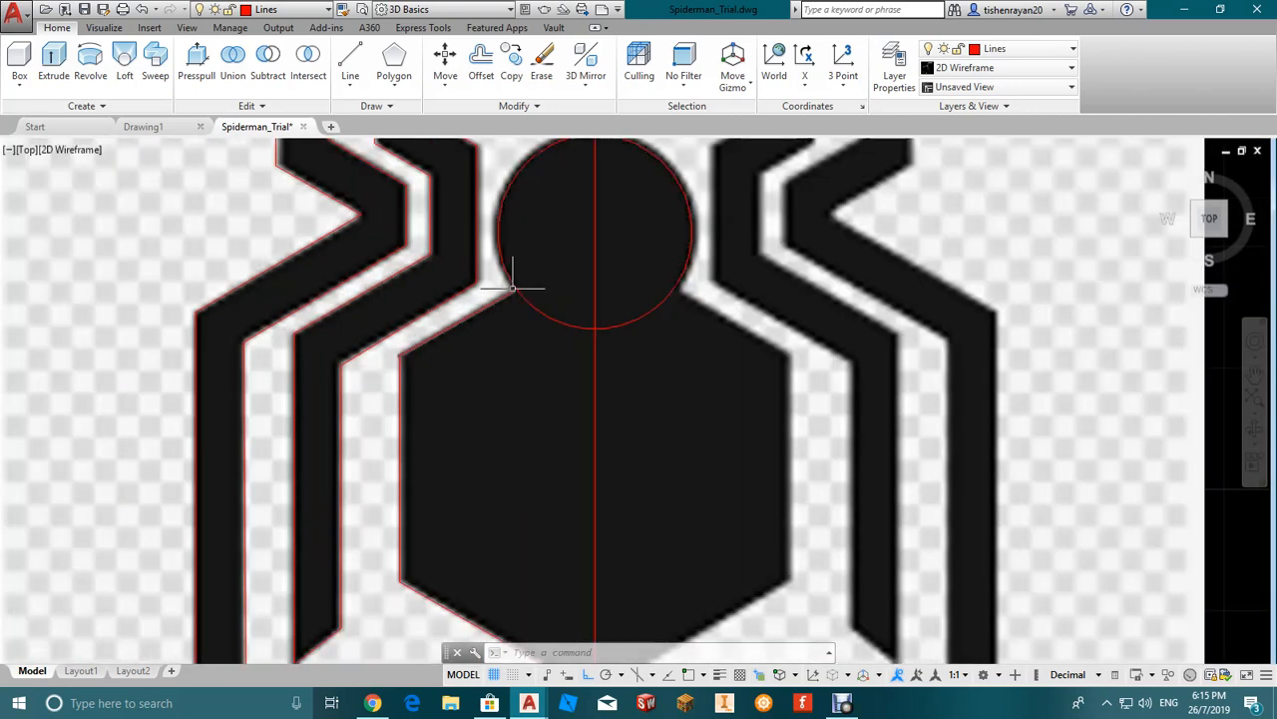
scroll(535, 305, up, 4)
scroll(562, 257, down, 4)
scroll(564, 254, up, 2)
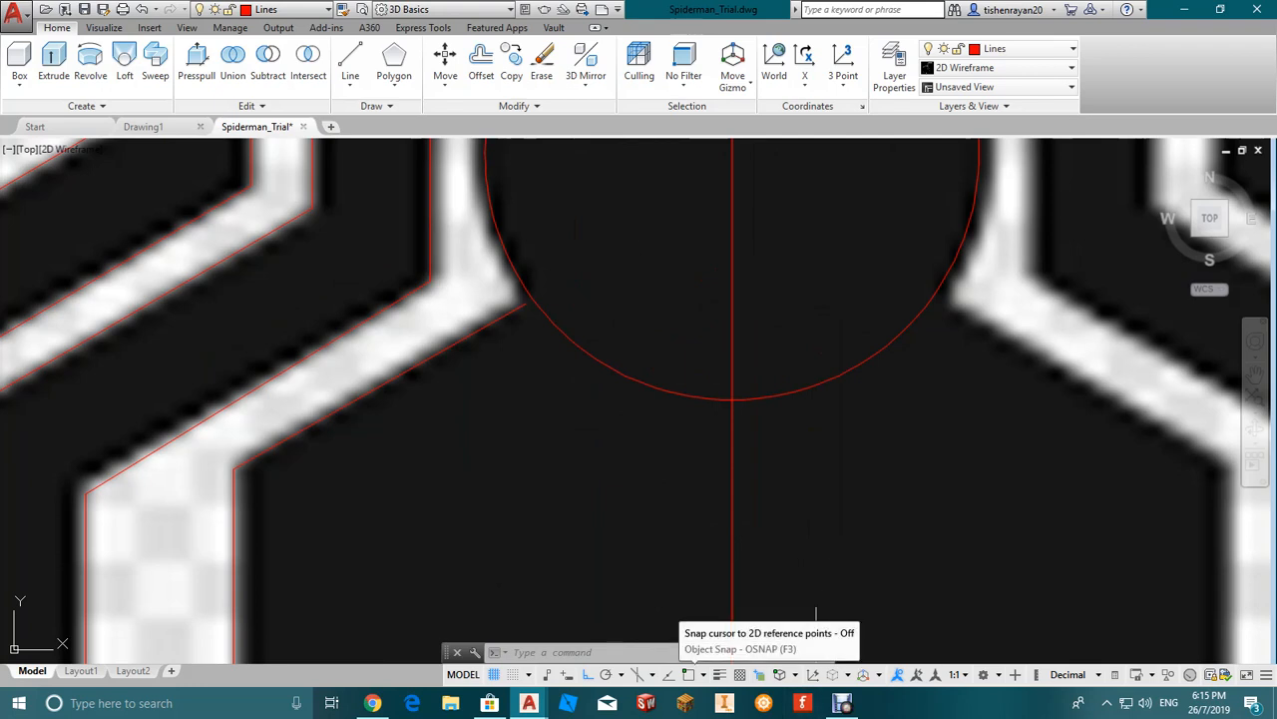
Step: Turn object snap on, stretch the upper end of the body's left shoulder line onto the head circle, and deselect the line
key(F3)
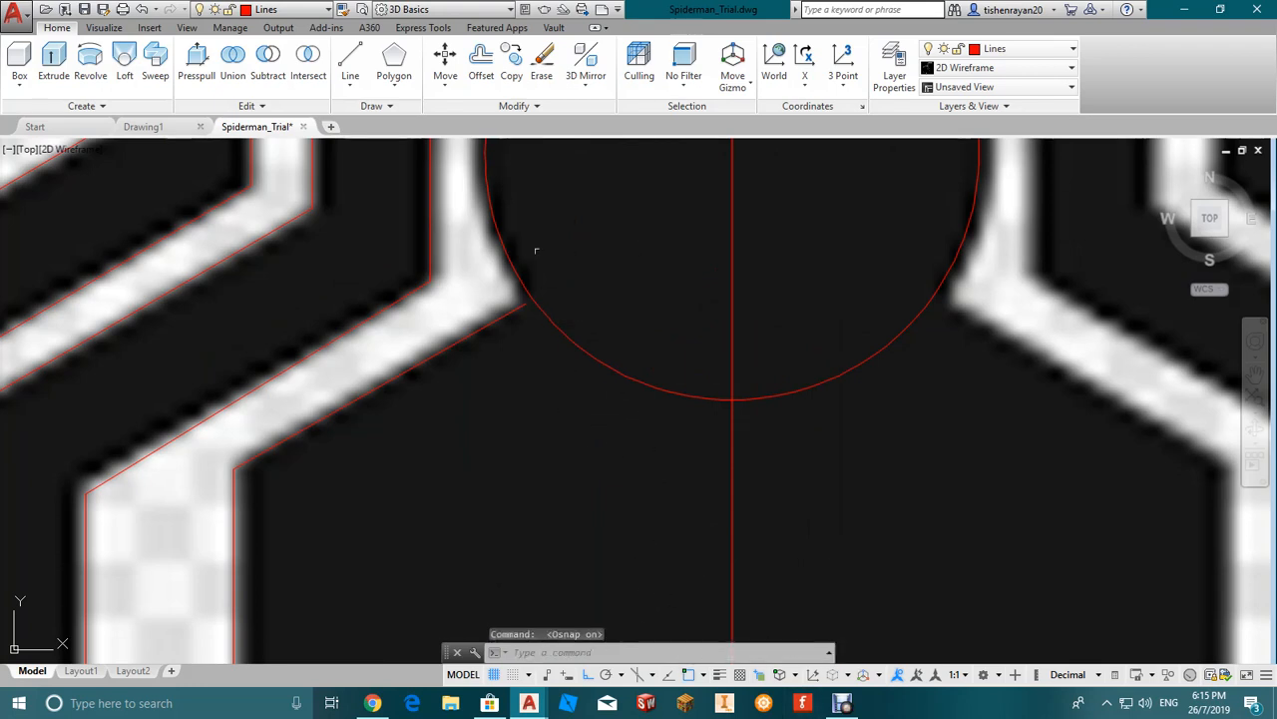
scroll(536, 250, up, 6)
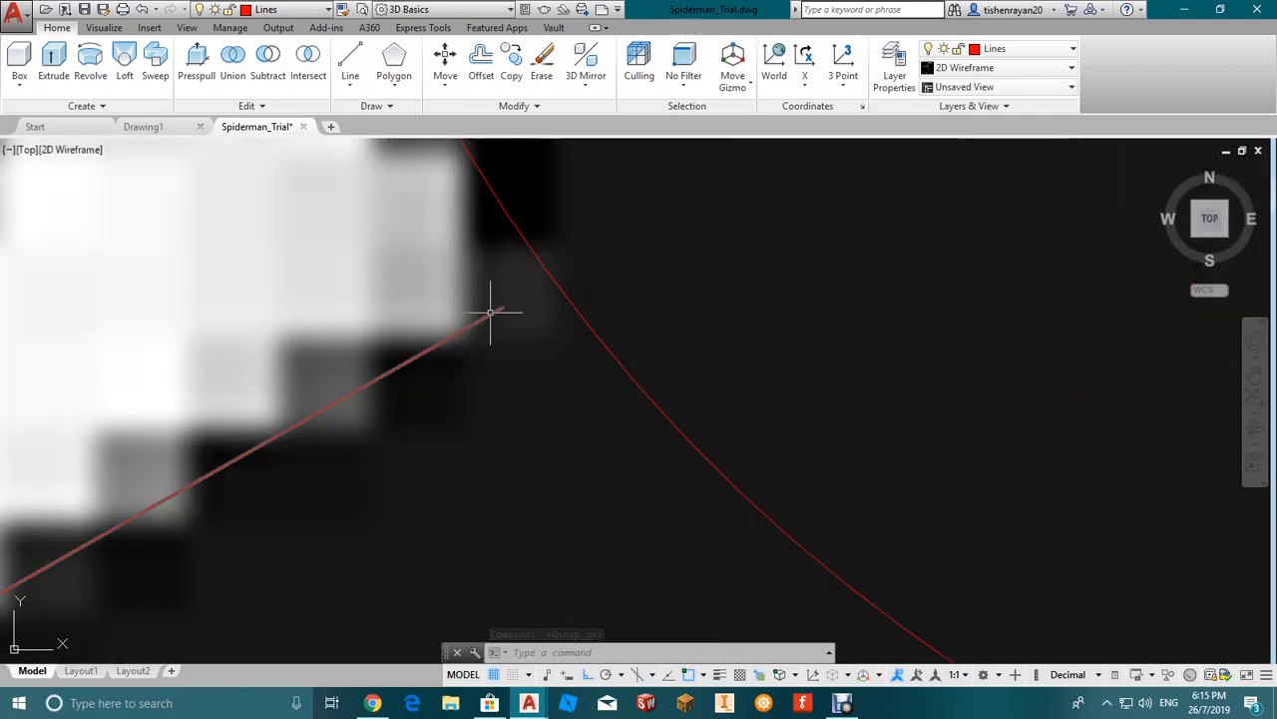
scroll(562, 280, down, 3)
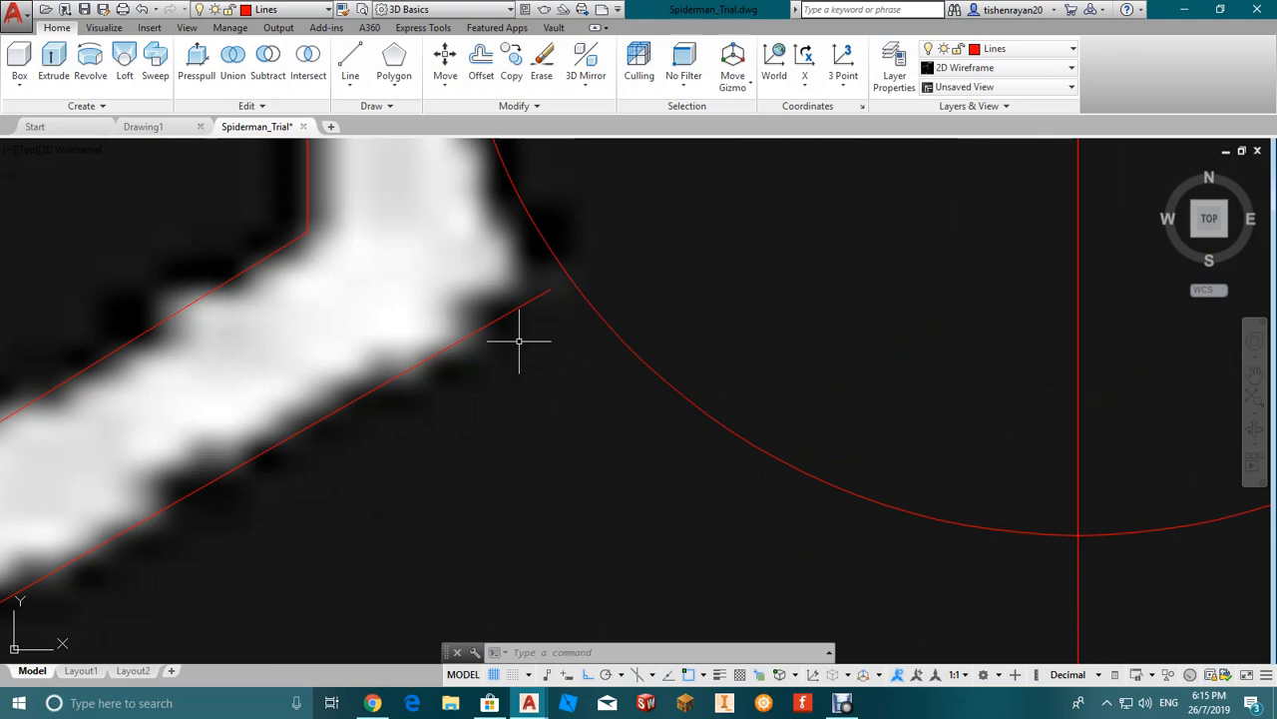
key(F3)
key(Escape)
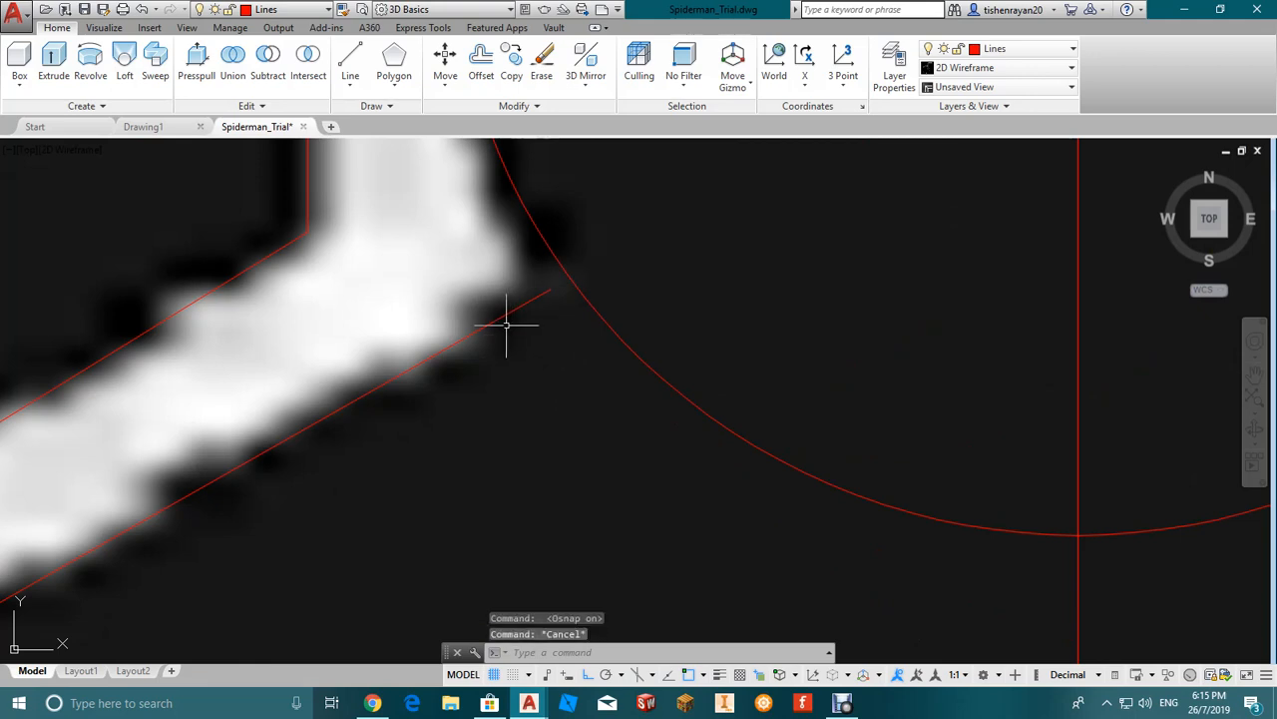
click(502, 314)
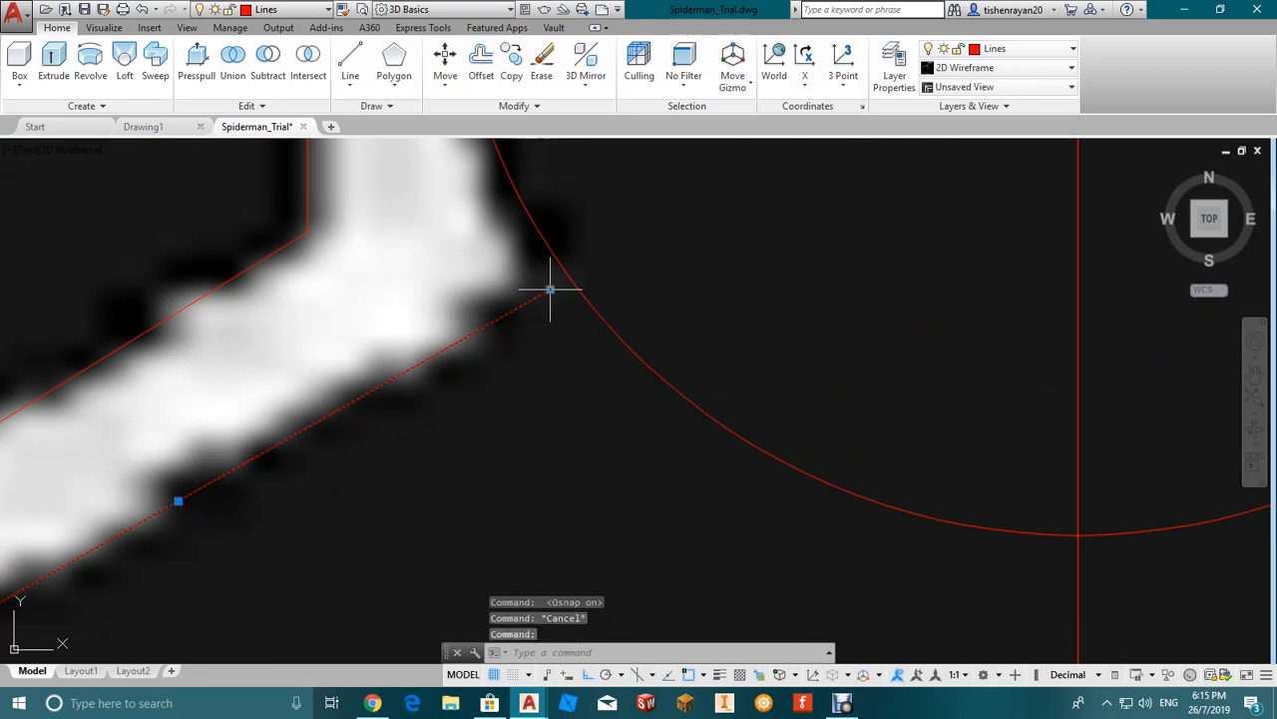
mouse_move(549, 289)
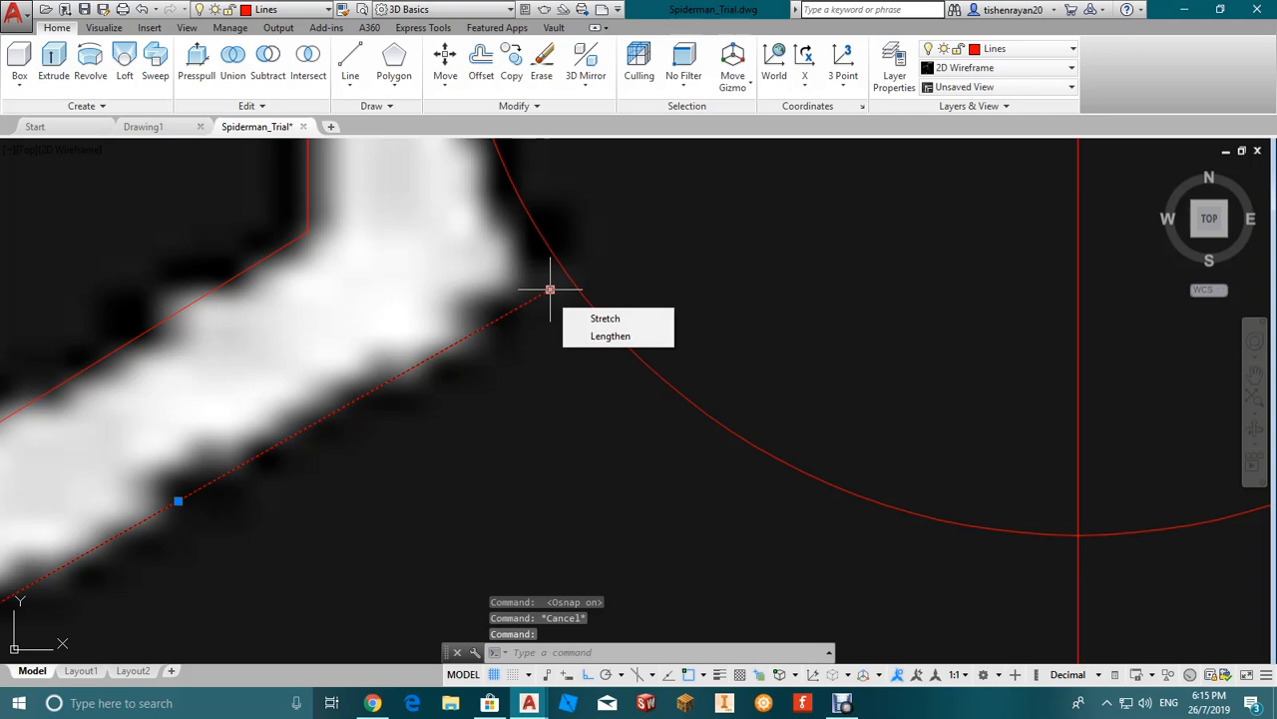
click(550, 290)
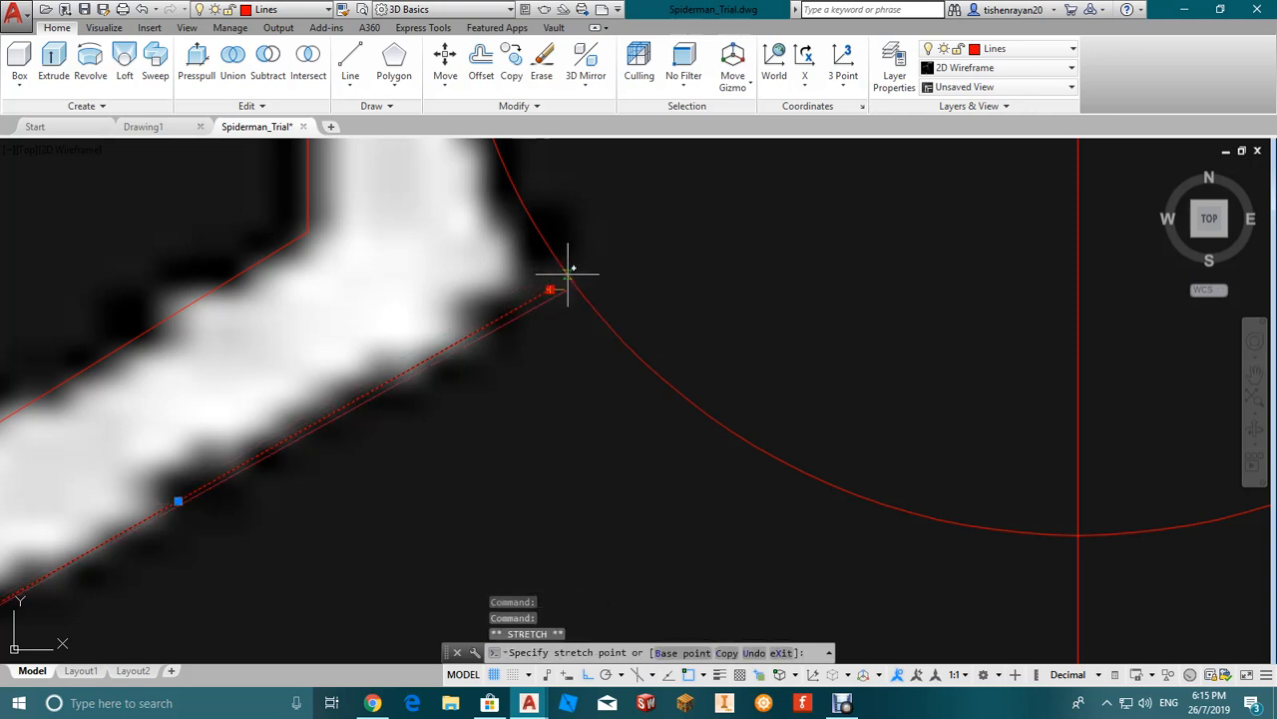
scroll(569, 269, up, 3)
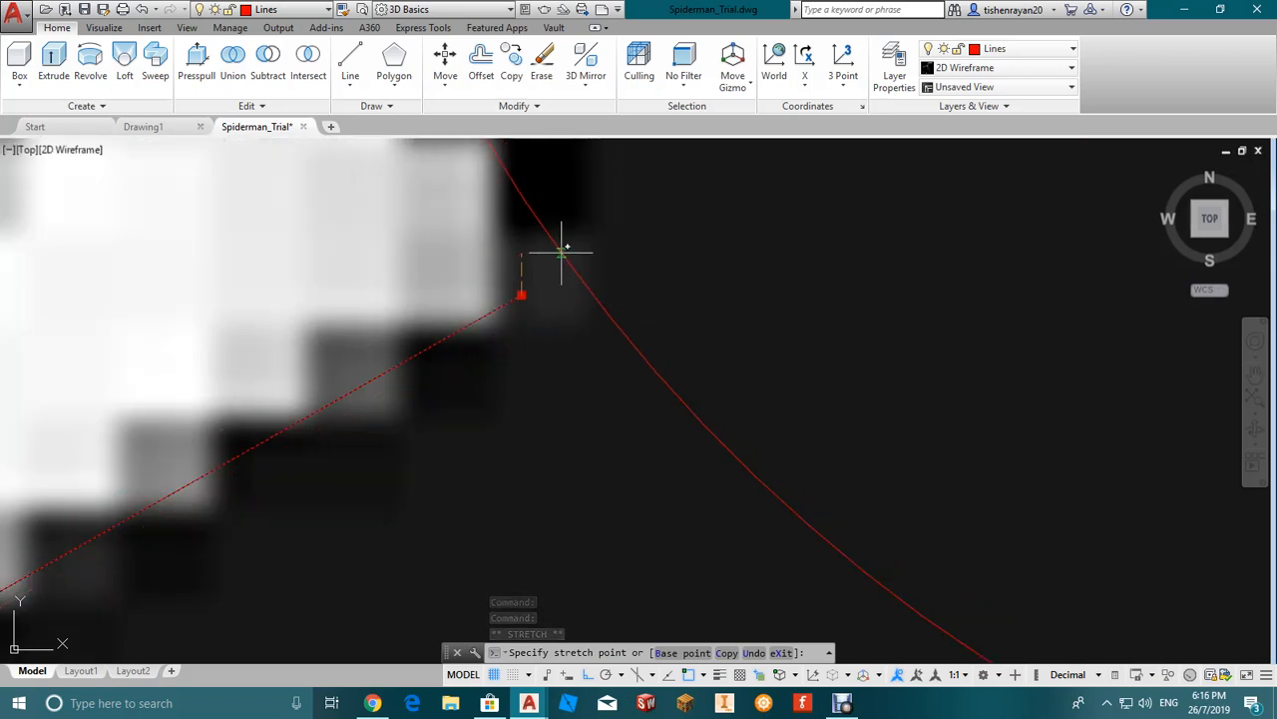
click(562, 251)
mouse_move(562, 252)
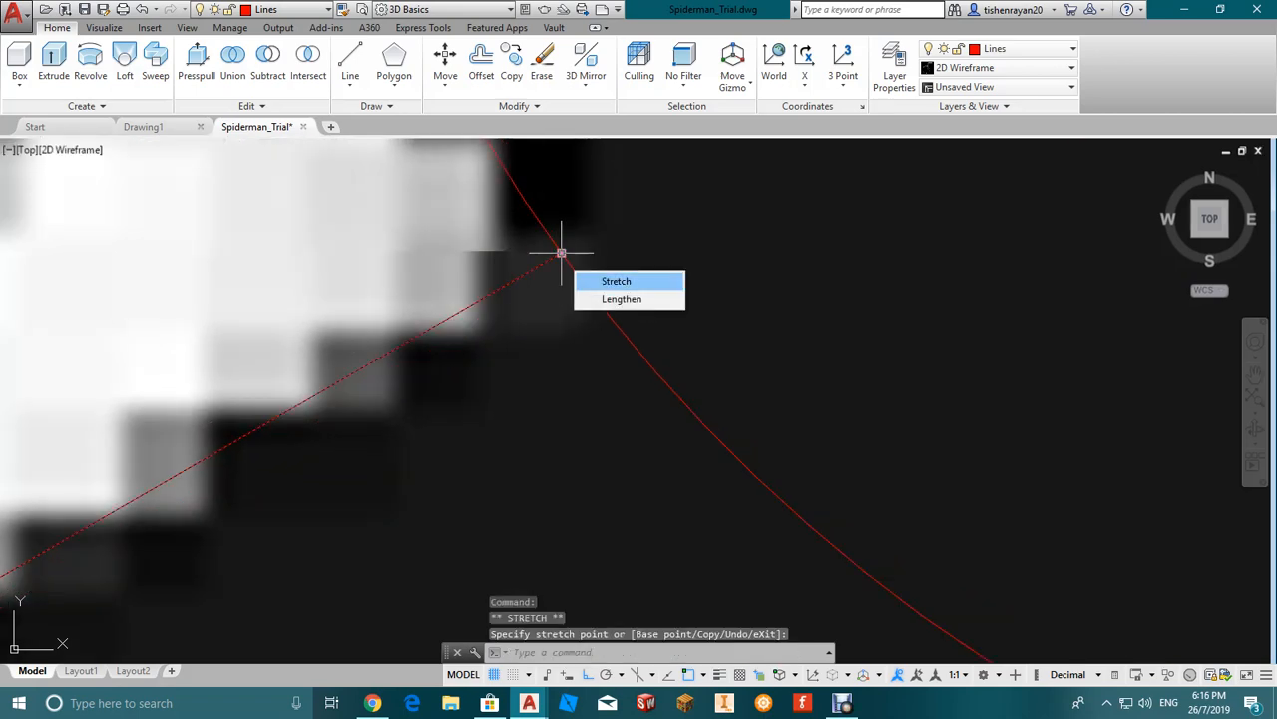
scroll(569, 337, down, 5)
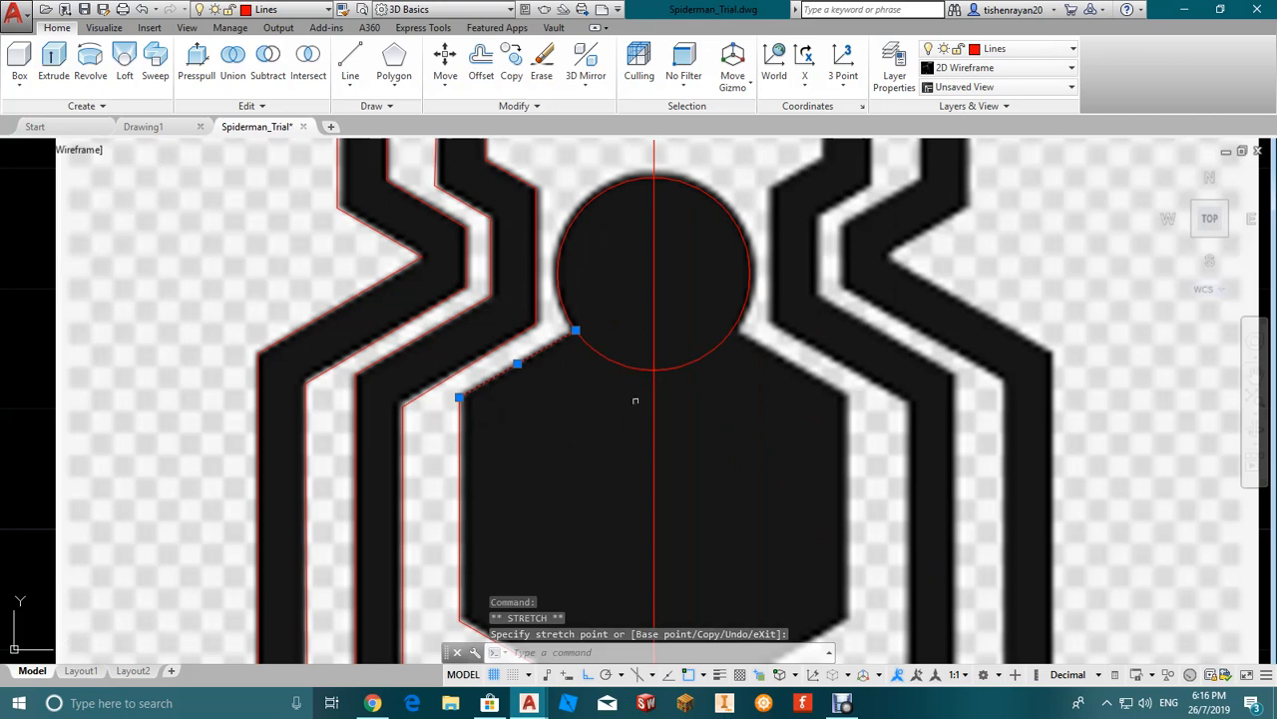
scroll(640, 429, down, 3)
scroll(649, 493, up, 3)
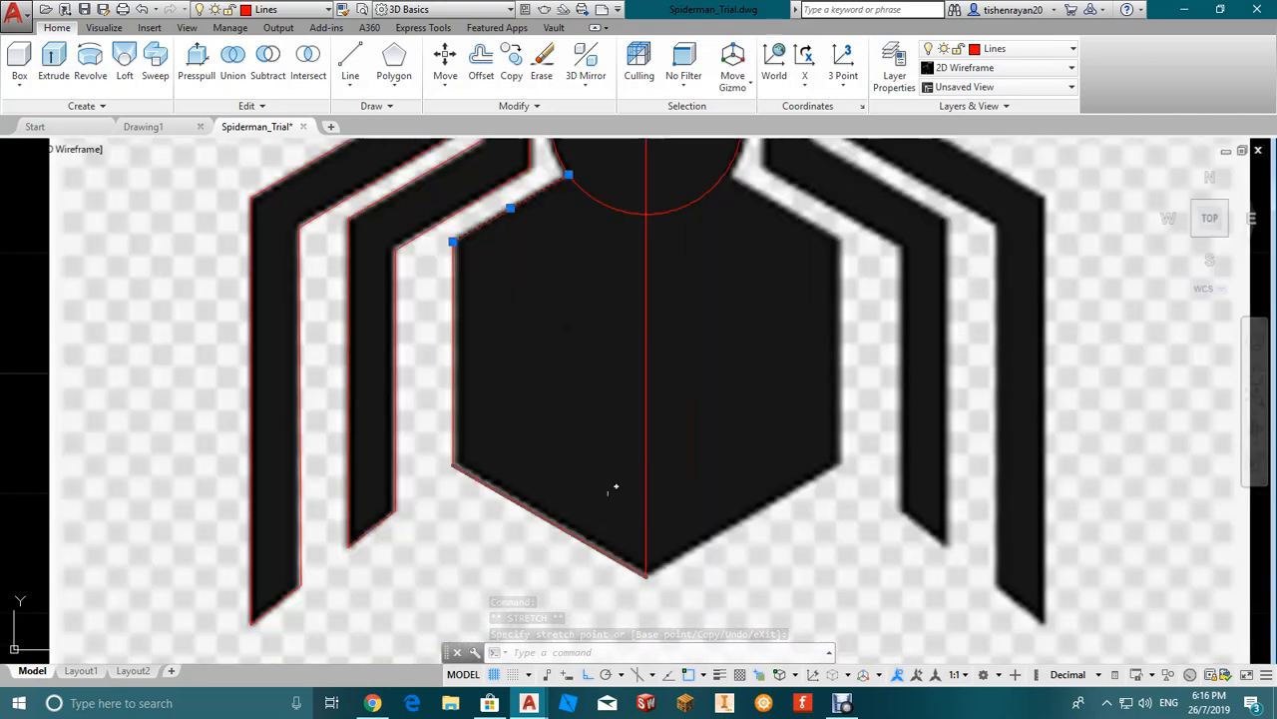
scroll(616, 487, down, 2)
scroll(629, 199, down, 2)
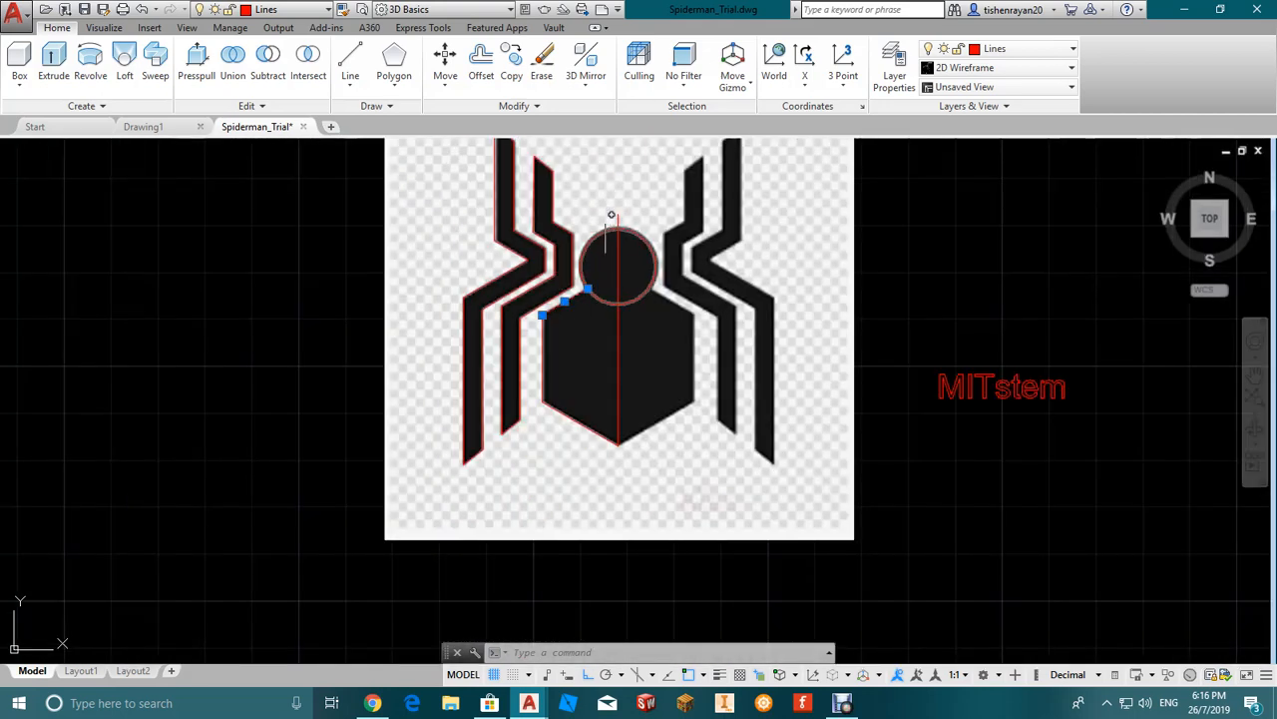
scroll(580, 164, down, 2)
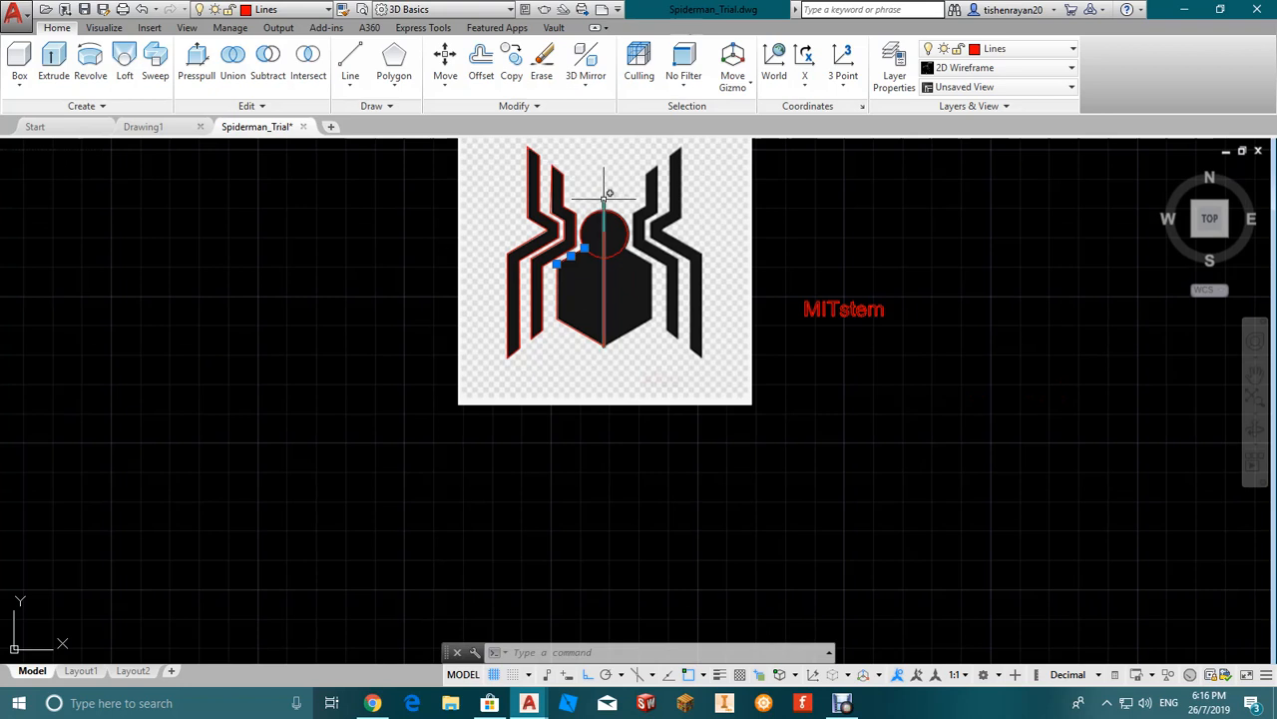
key(Escape)
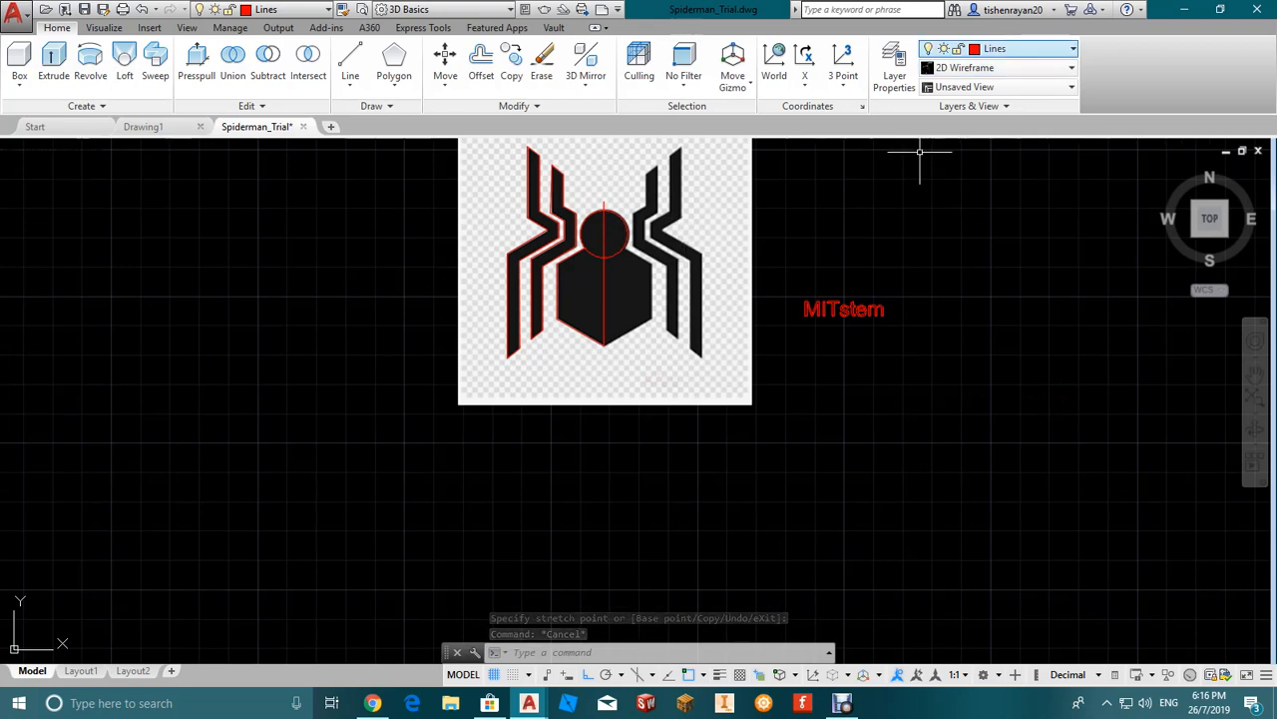
Step: Turn off the Lines layer even though it is the current layer
click(1008, 48)
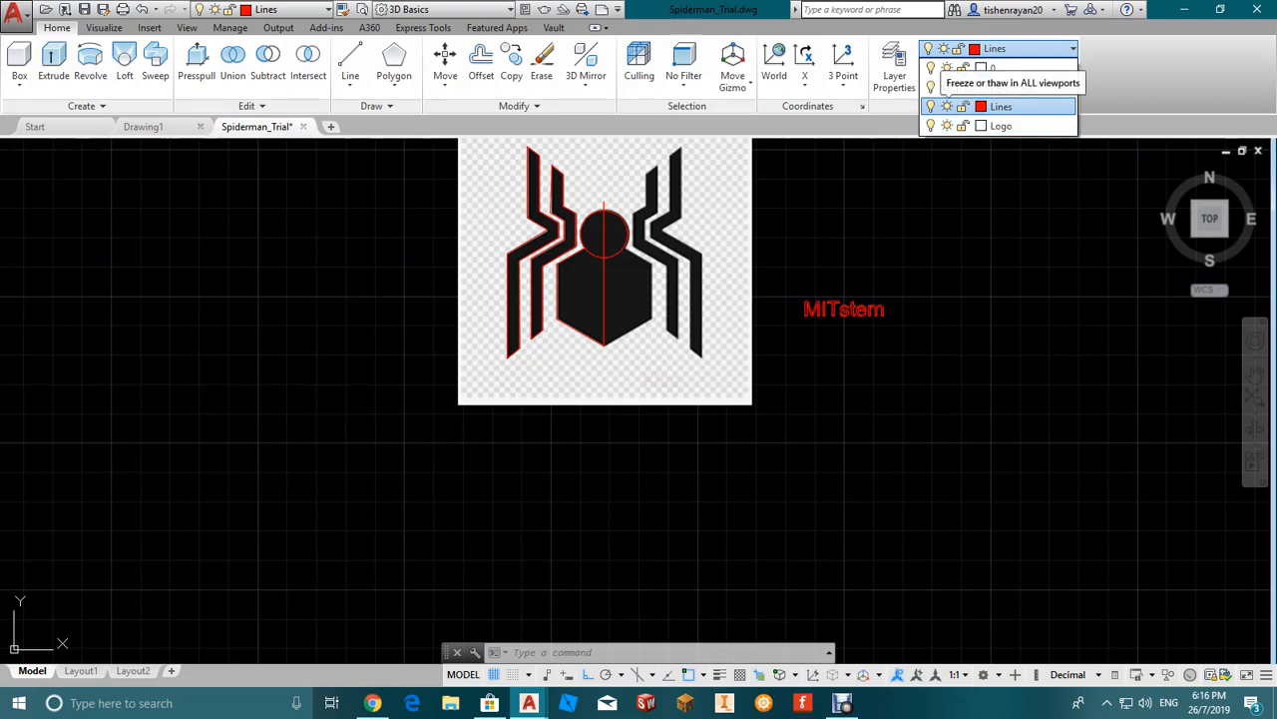
click(930, 105)
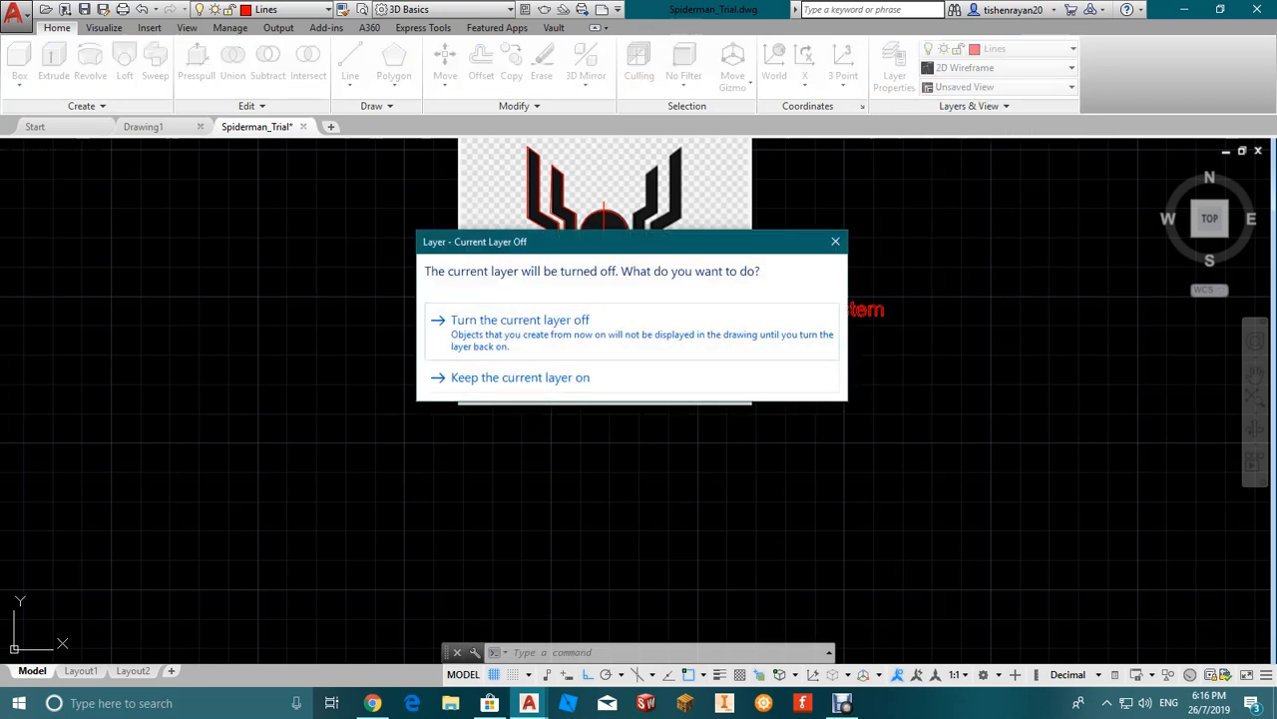
click(620, 319)
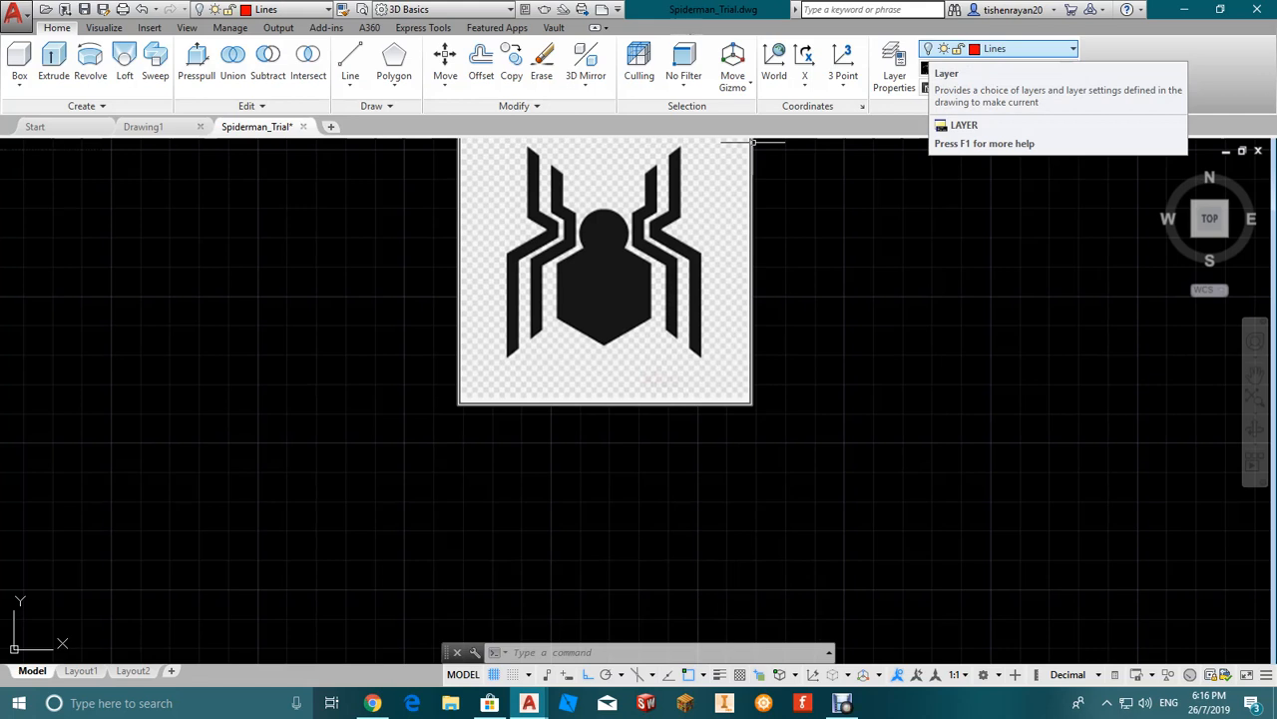
Step: Turn the Lines layer back on and turn off the Logo layer so only the traced outline is displayed
click(998, 49)
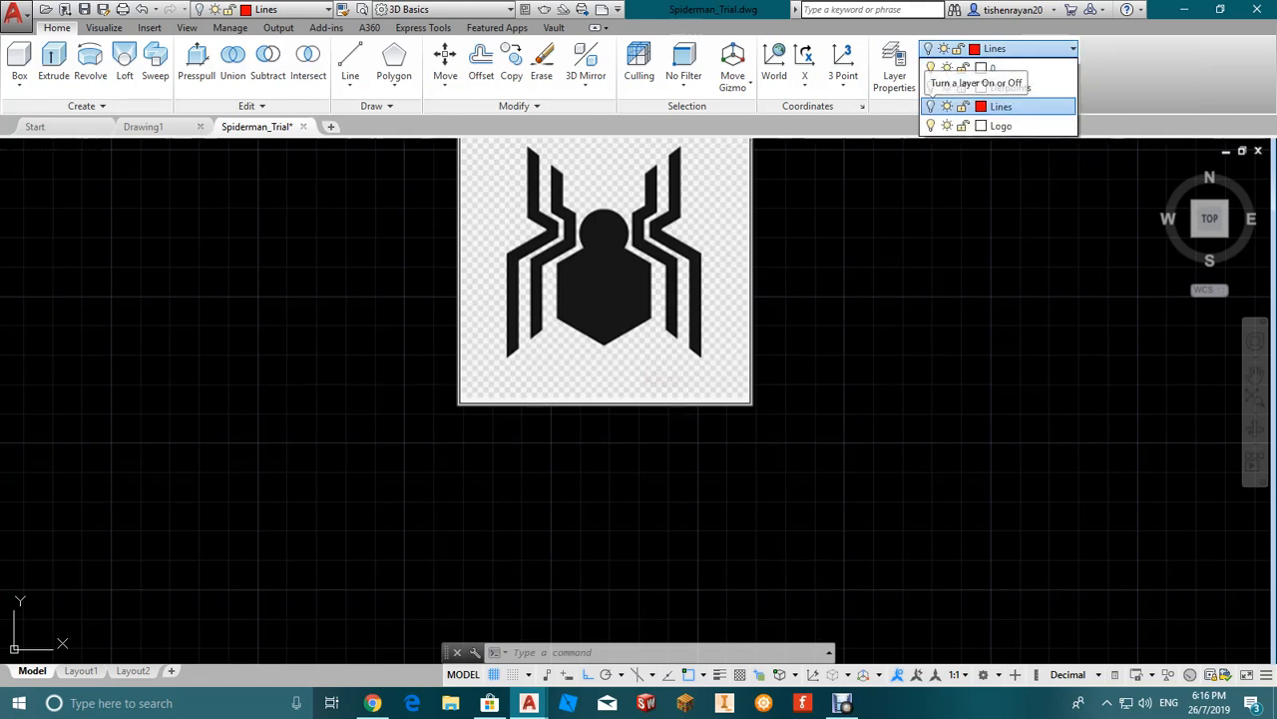
click(931, 105)
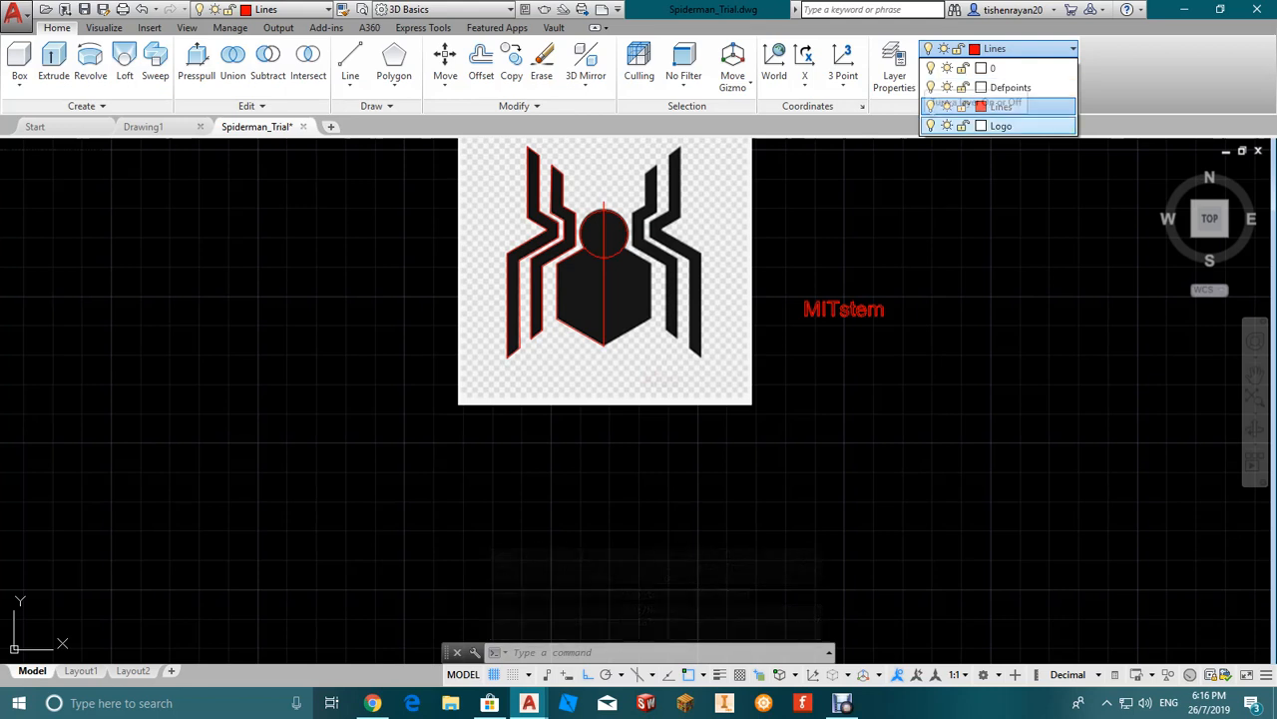
click(930, 126)
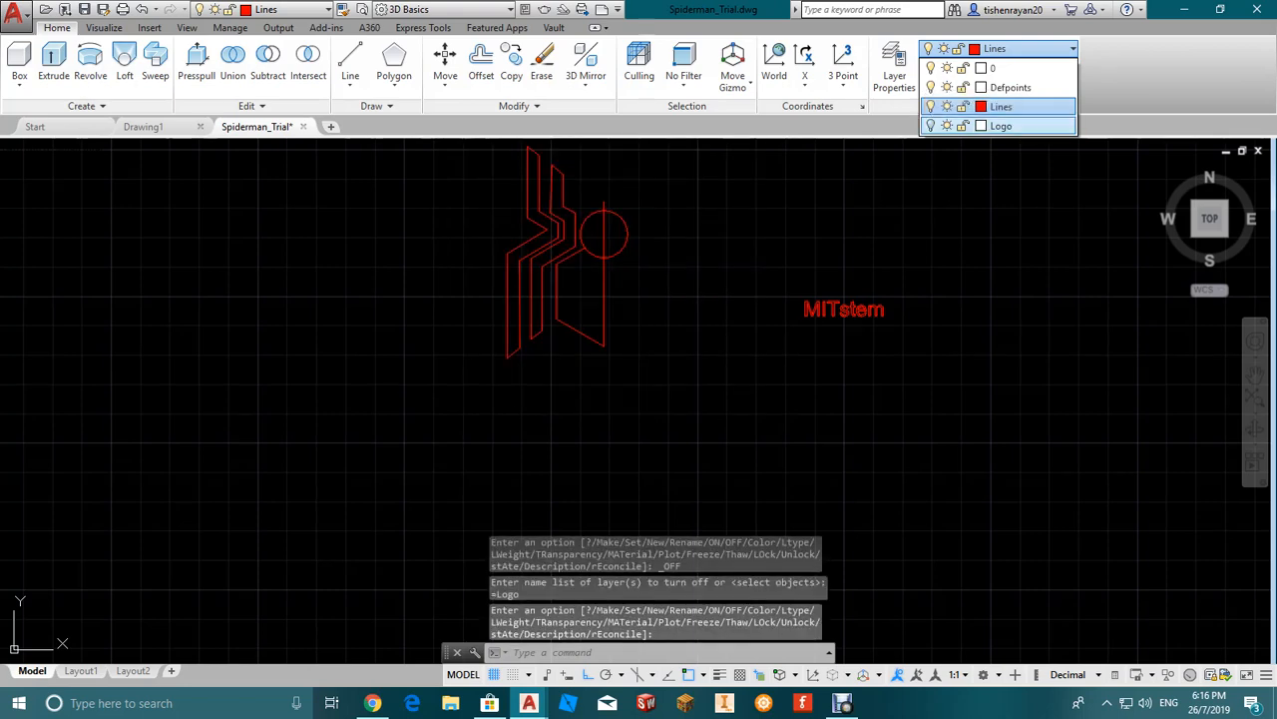
scroll(653, 194, down, 4)
scroll(622, 183, up, 8)
scroll(618, 190, down, 2)
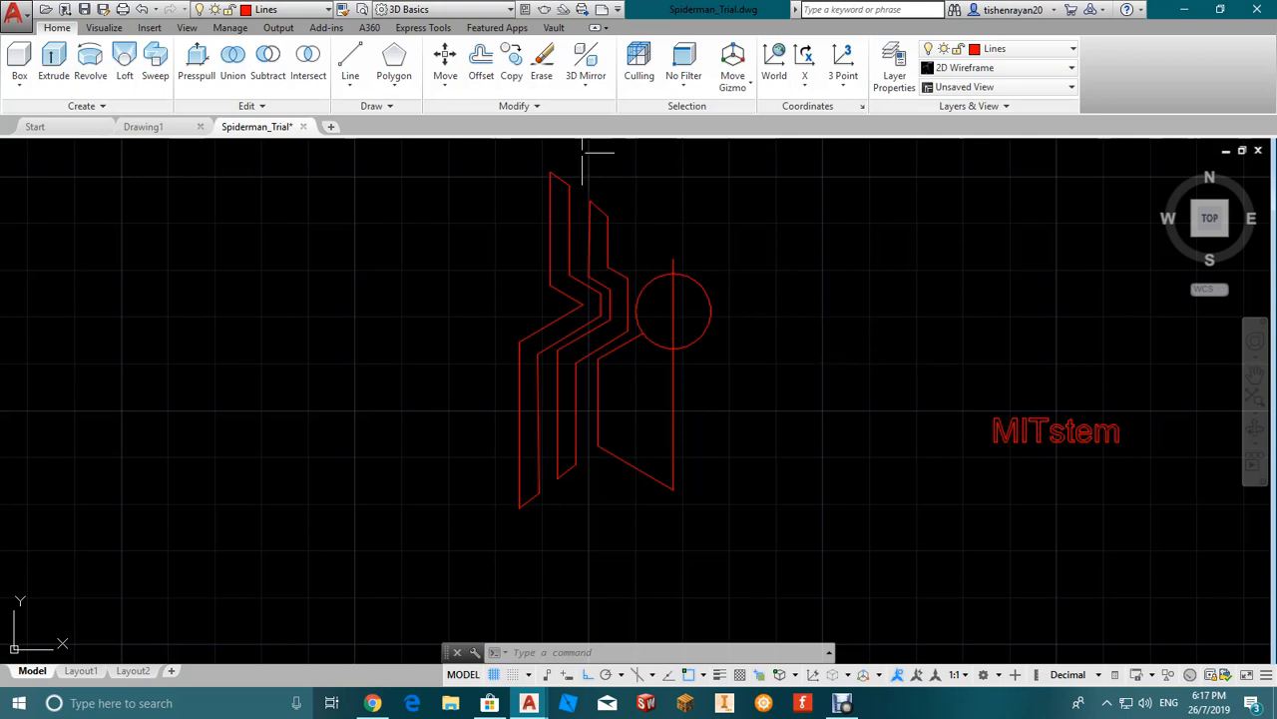
Step: Trim the vertical centre line above and inside the head circle, the circle's right half and its lower-left arc inside the body
click(519, 105)
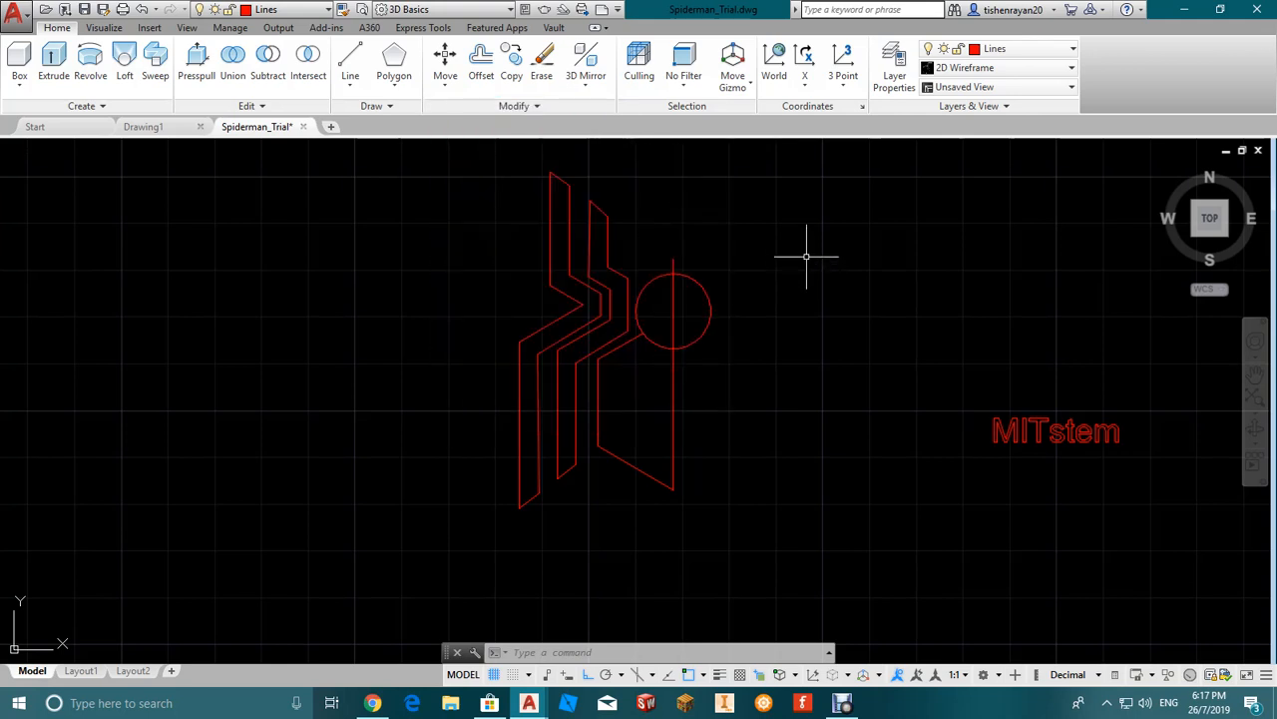
key(Escape)
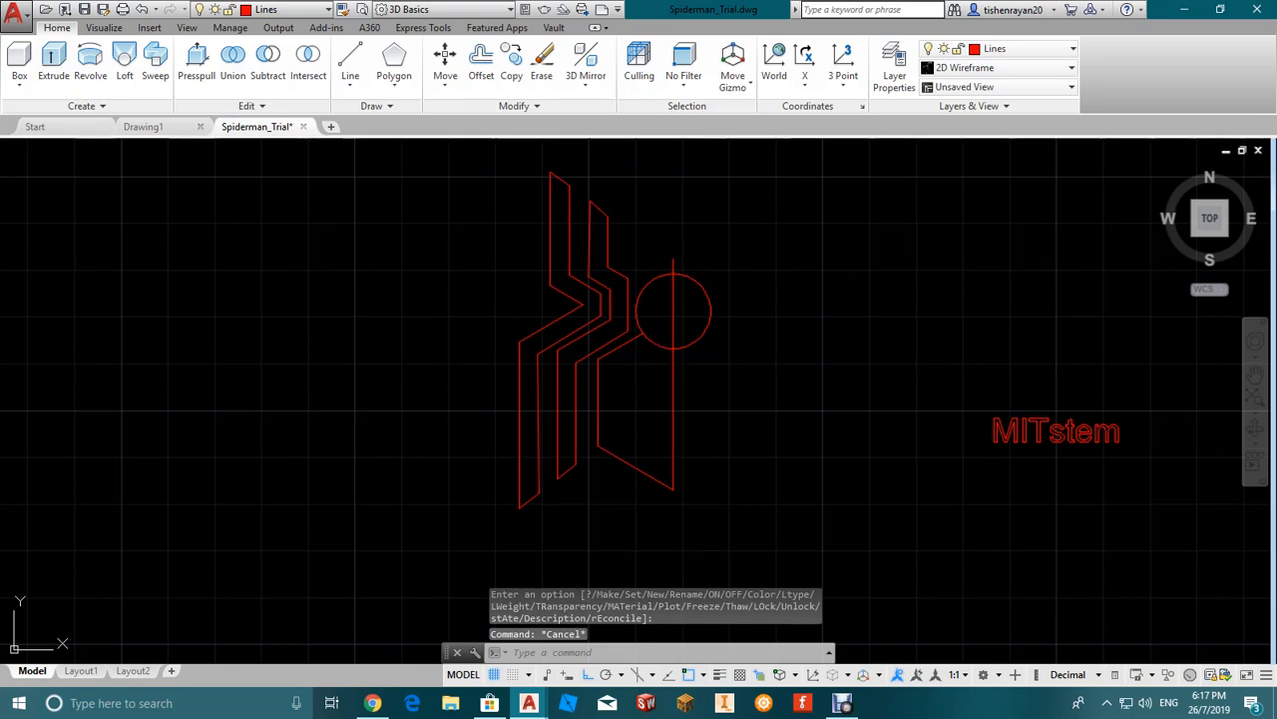
text(TR)
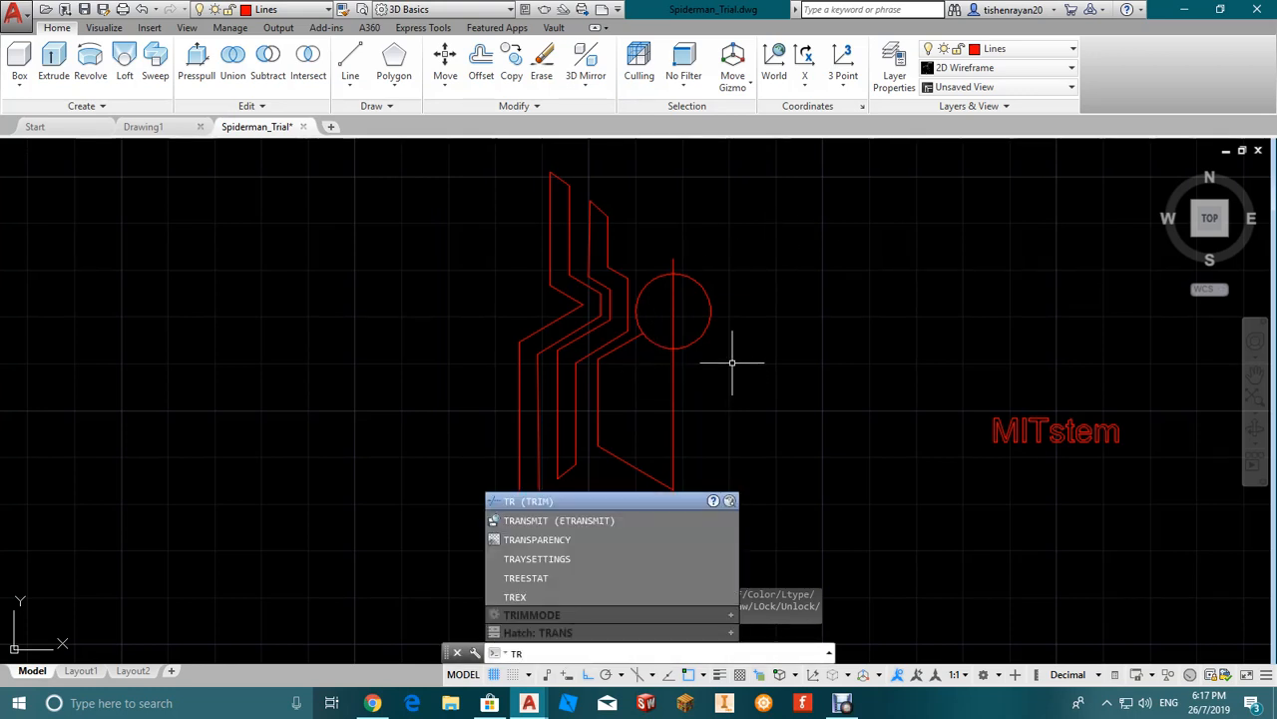
key(Return)
key(Return)
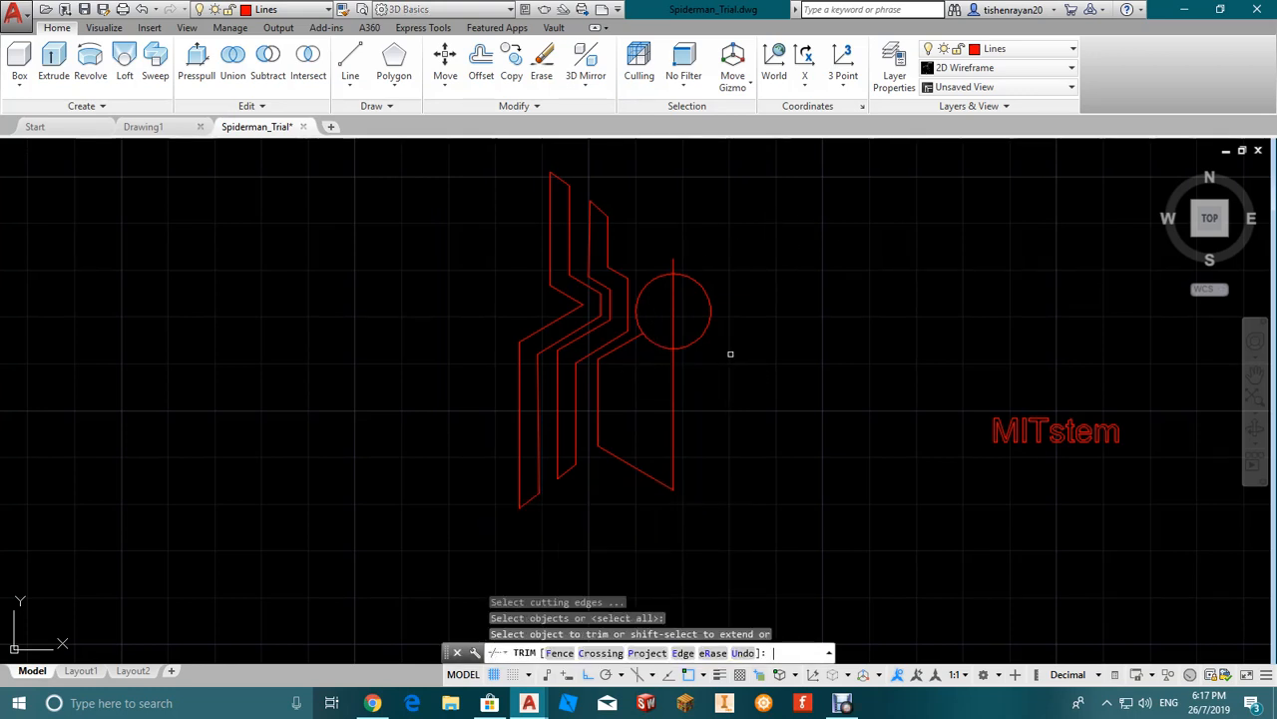
scroll(680, 265, up, 2)
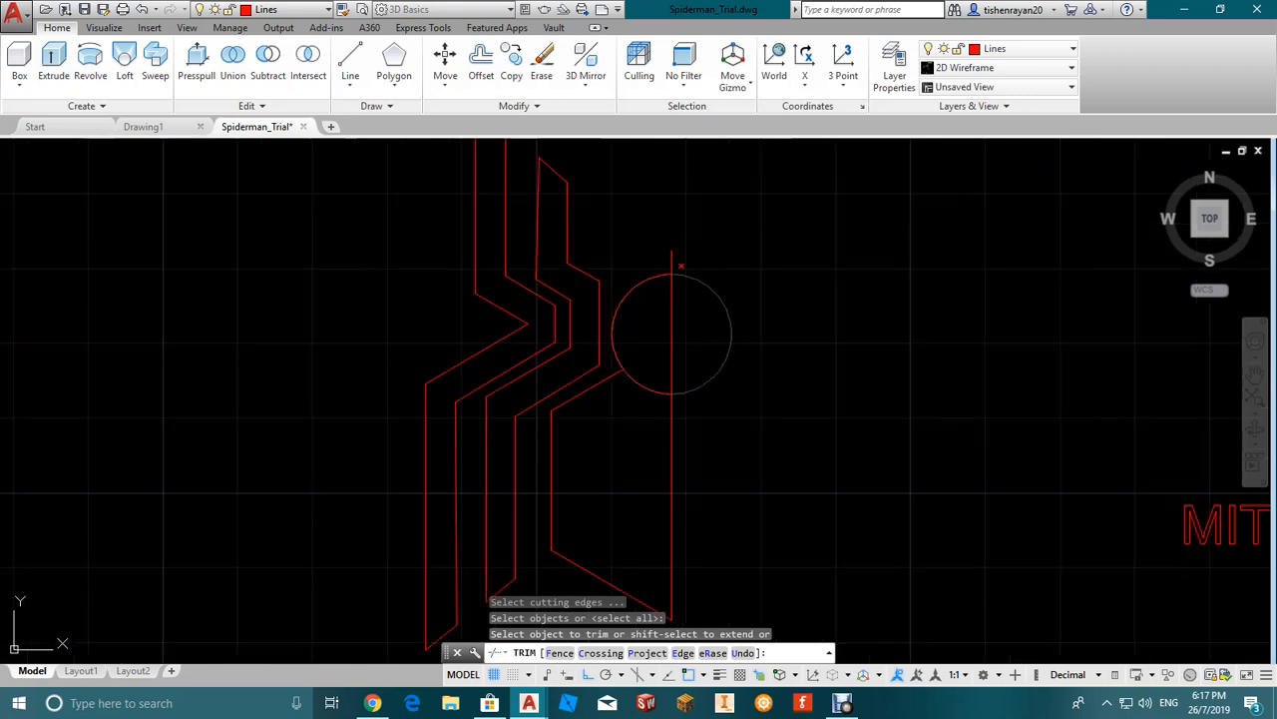
click(674, 259)
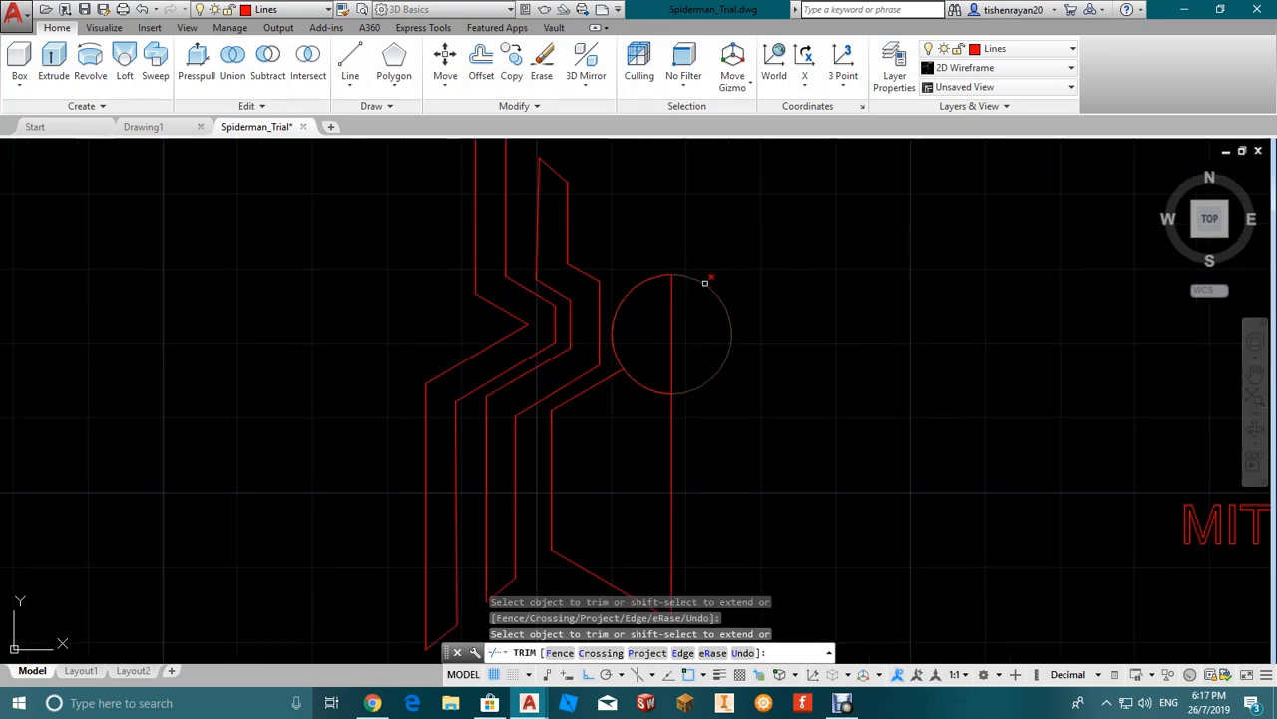
click(711, 289)
scroll(732, 326, down, 2)
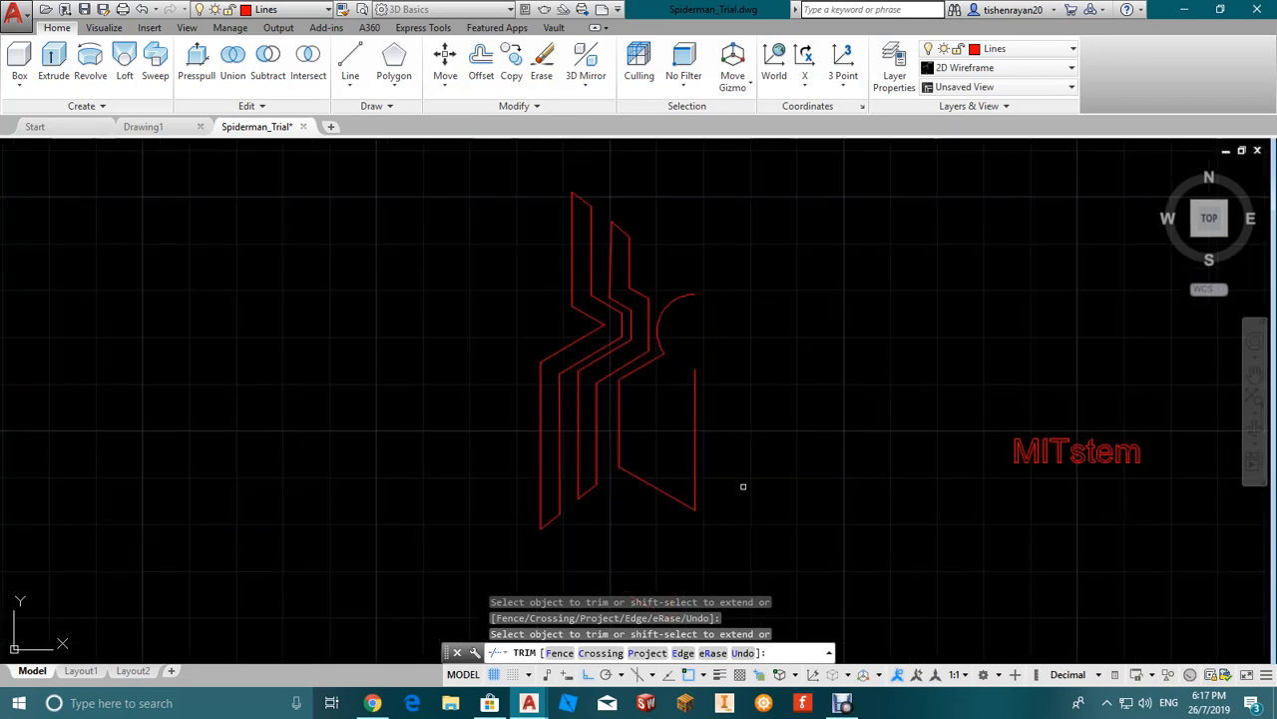
Step: Try to trim away the remaining vertical centre line of the body
scroll(728, 455, up, 2)
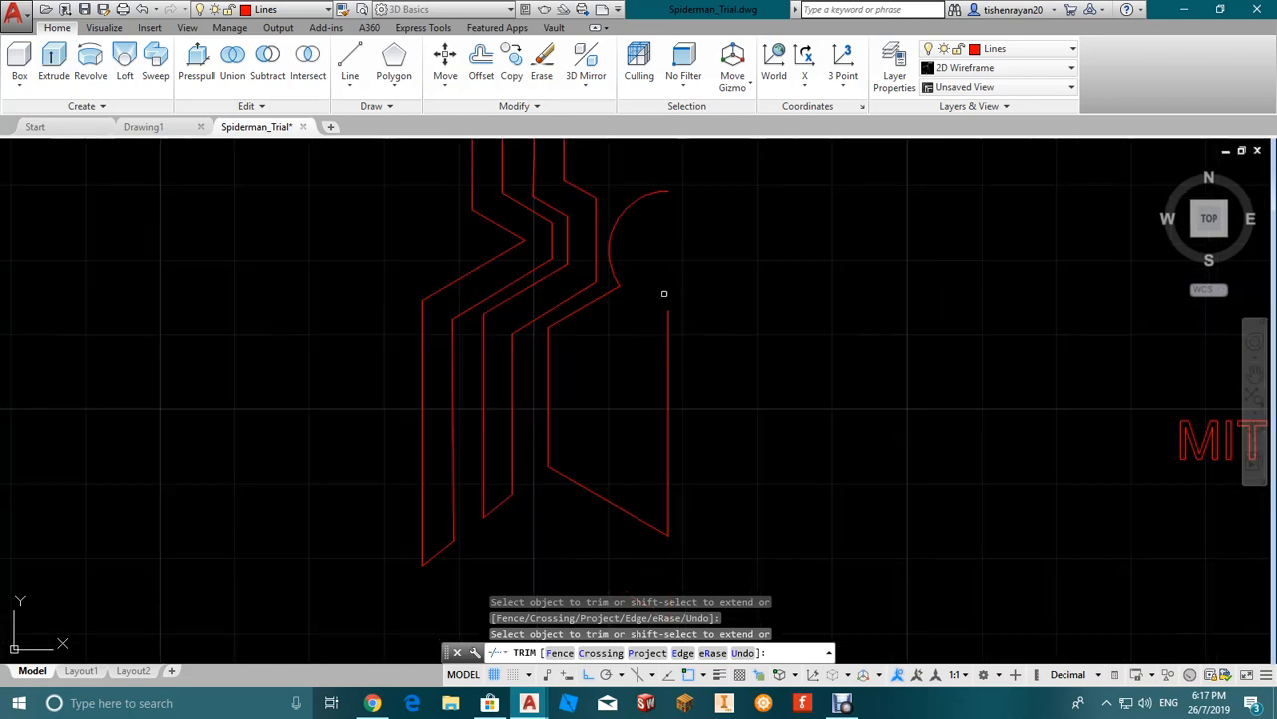
click(669, 455)
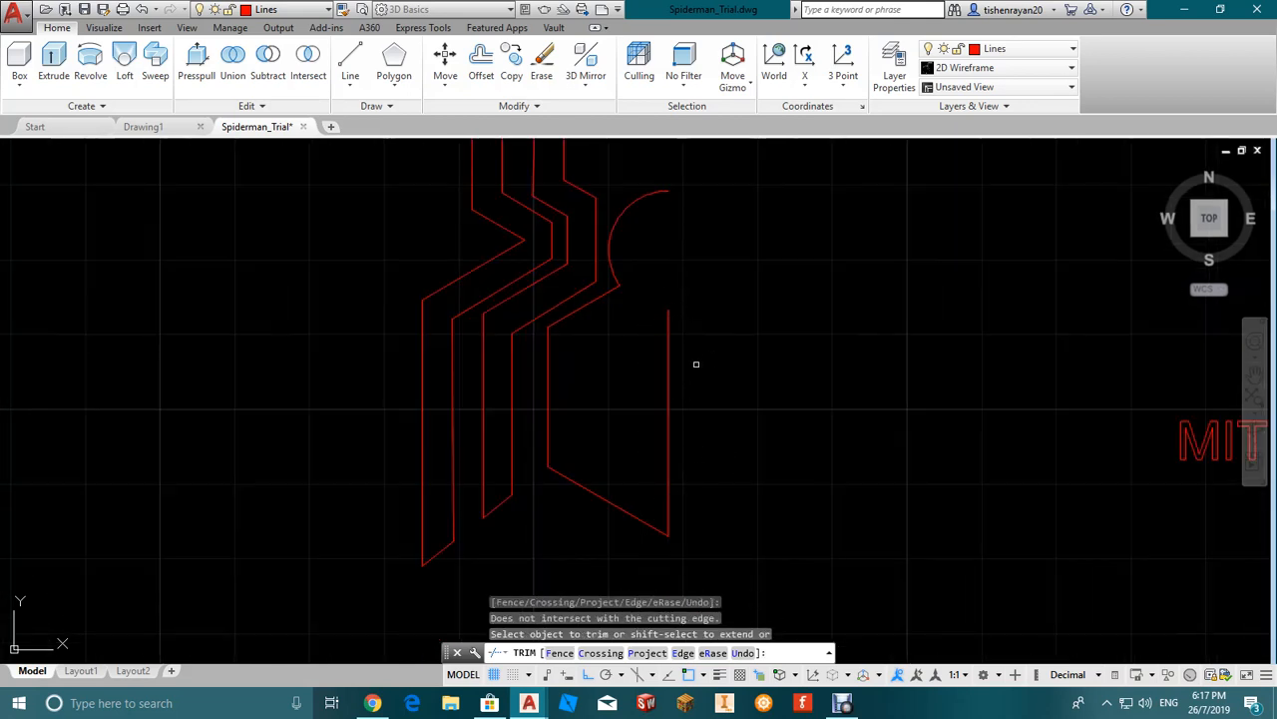
scroll(698, 364, down, 3)
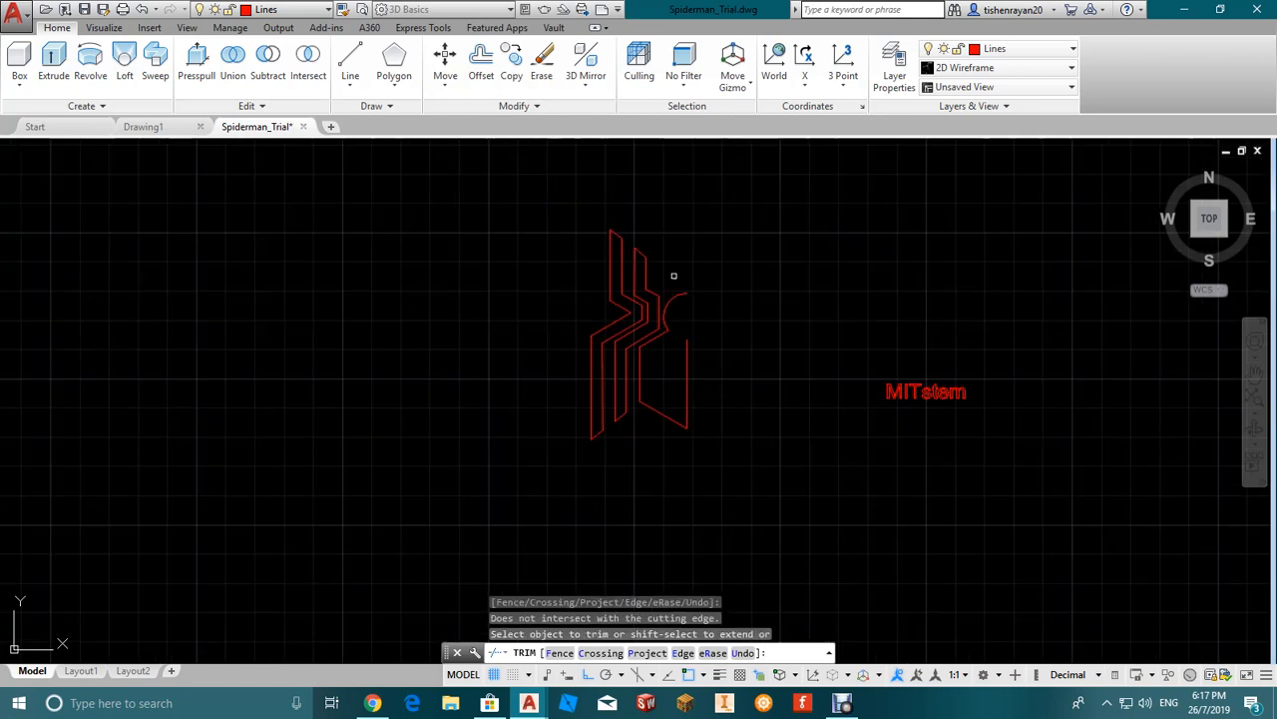
Step: Mirror the left half of the spider outline, without the centre line, about the body's vertical centre line, keeping the source objects
click(519, 106)
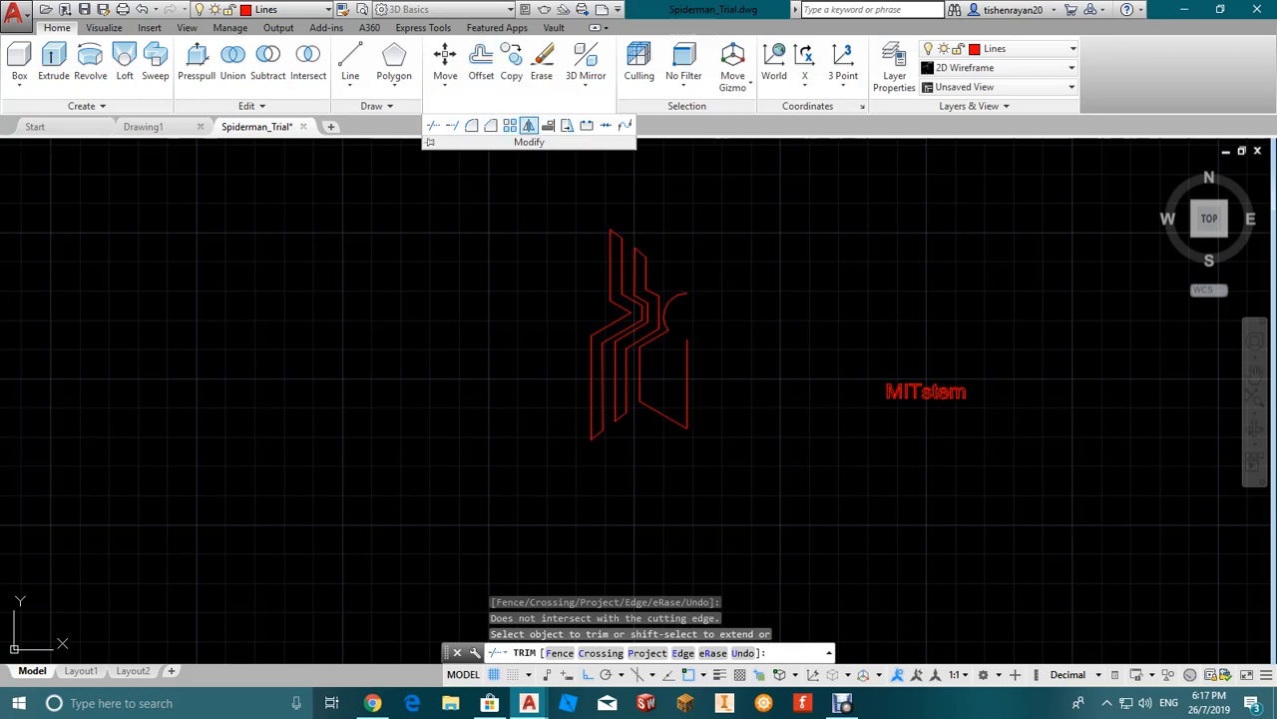
click(529, 125)
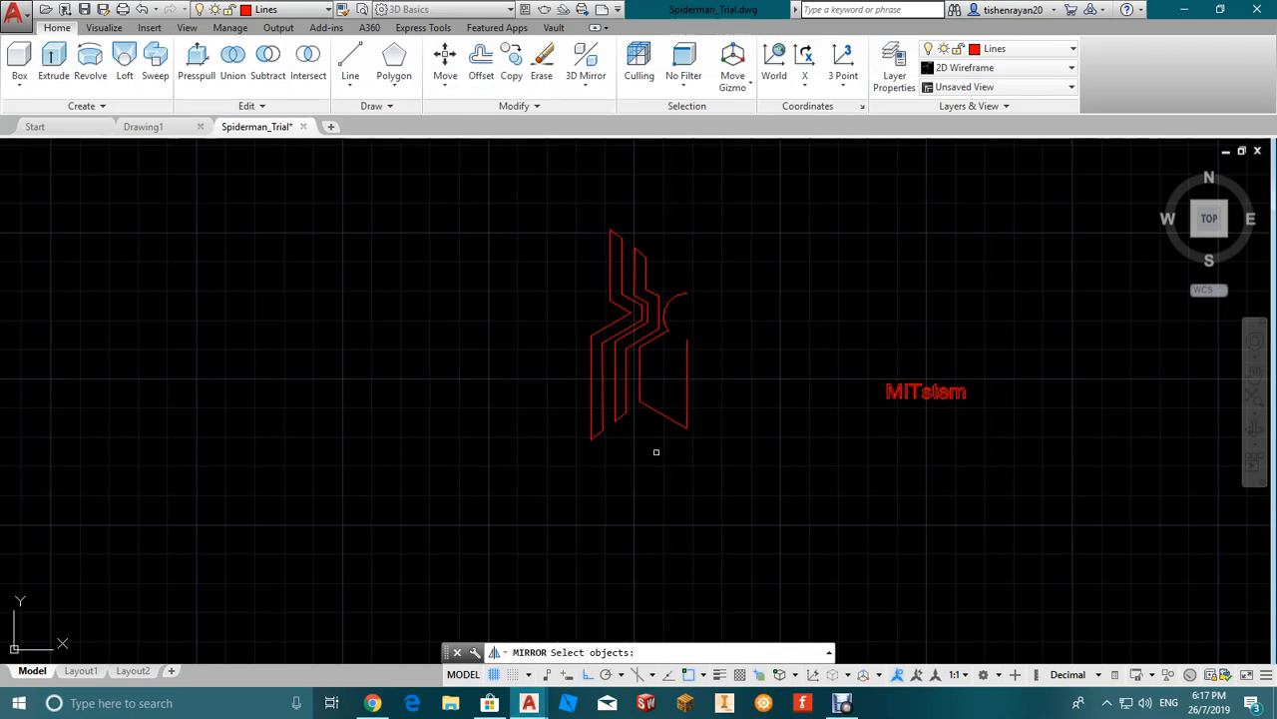
click(680, 459)
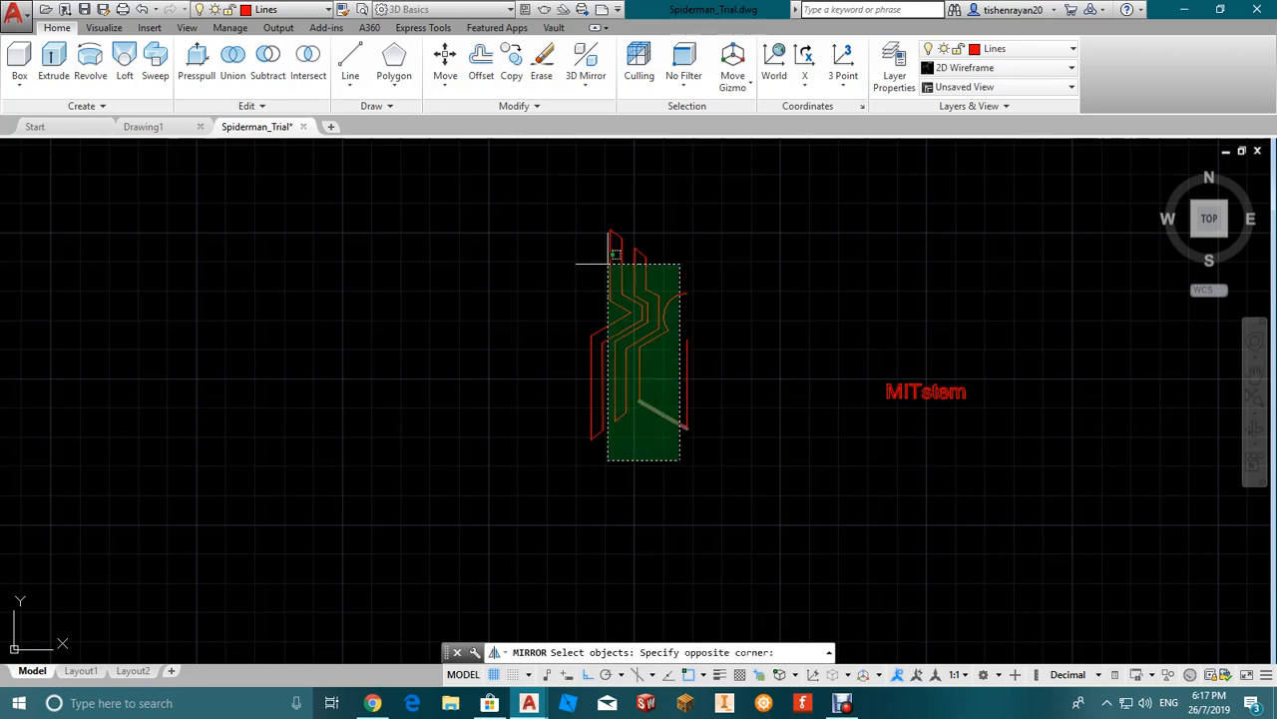
click(563, 212)
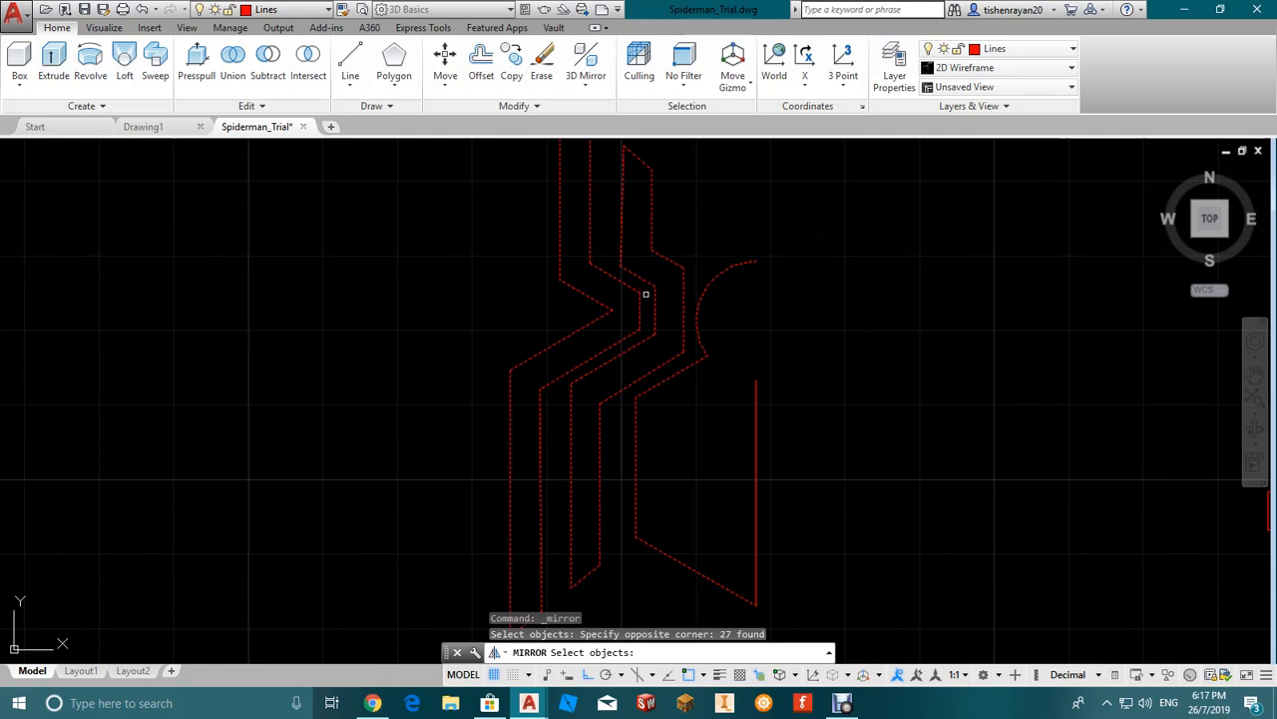
scroll(646, 294, down, 2)
scroll(646, 295, down, 2)
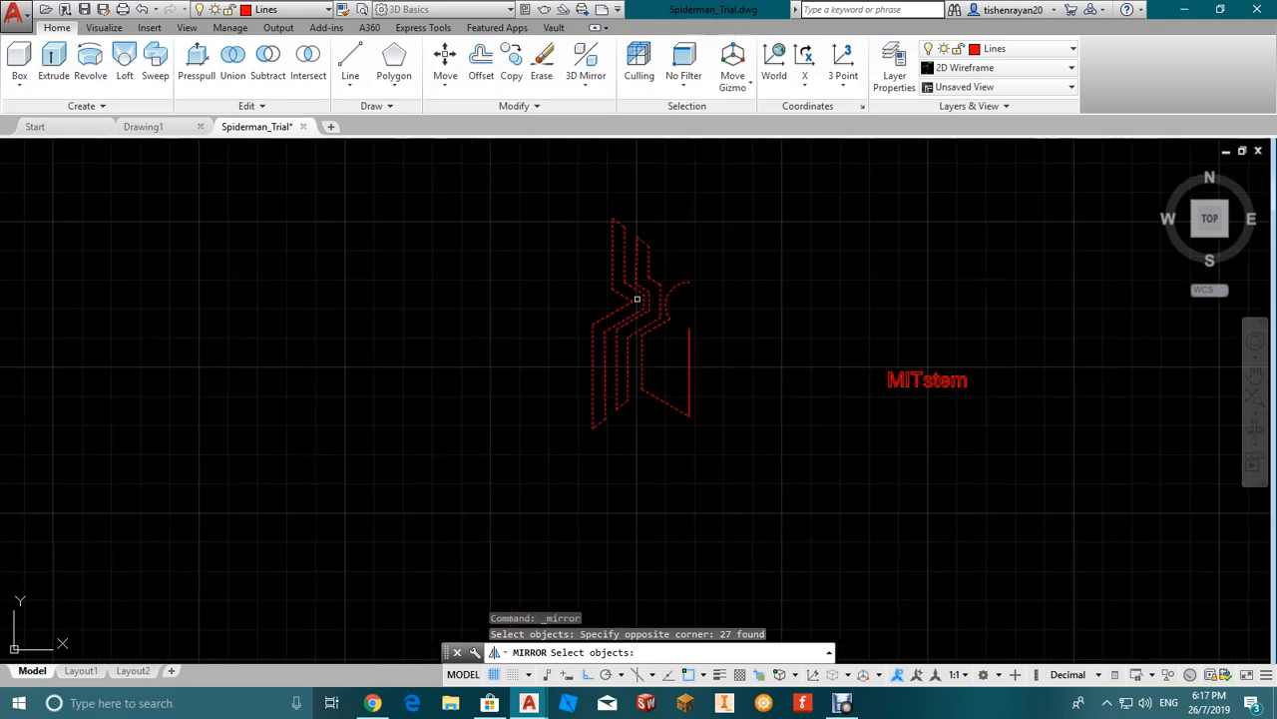
scroll(644, 291, up, 2)
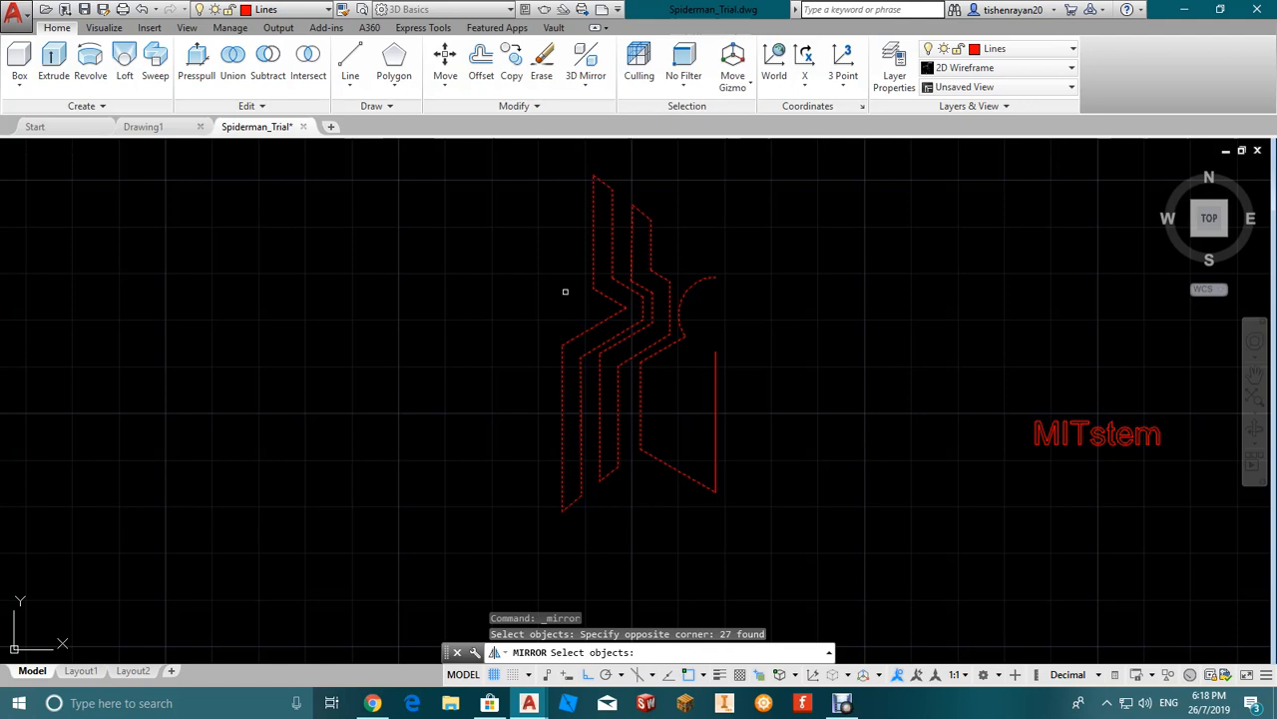
key(Return)
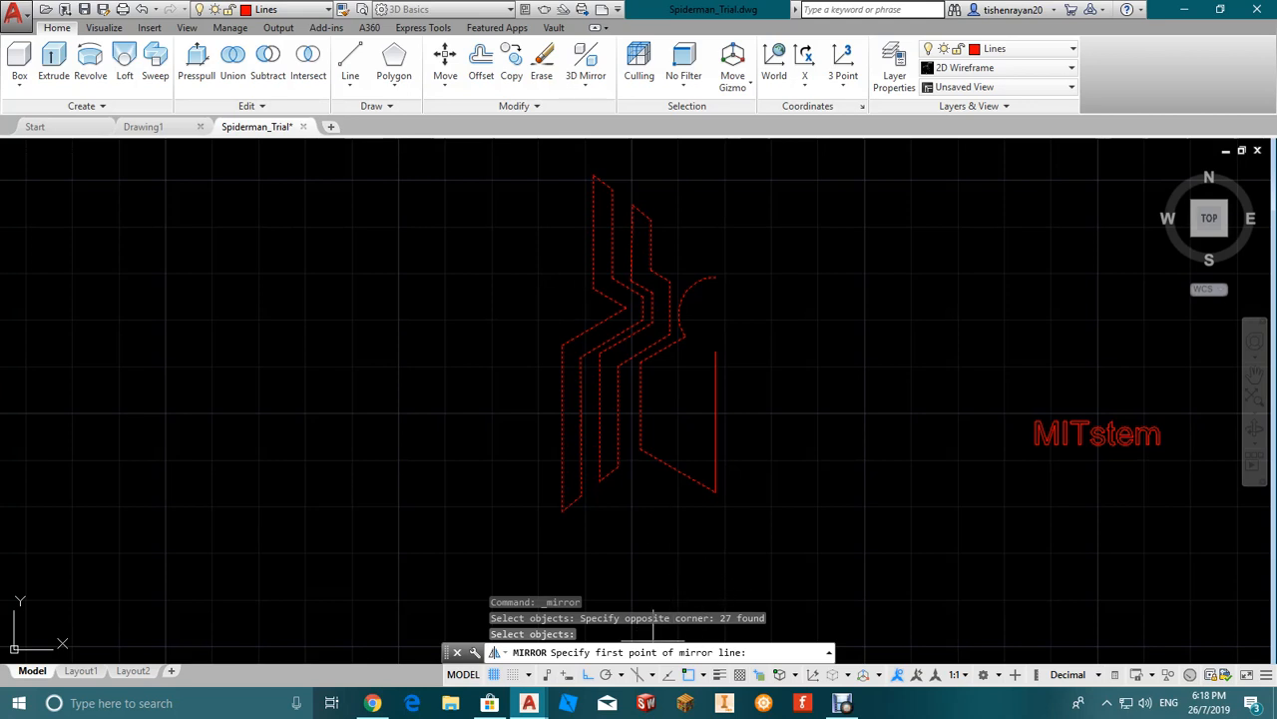
click(716, 352)
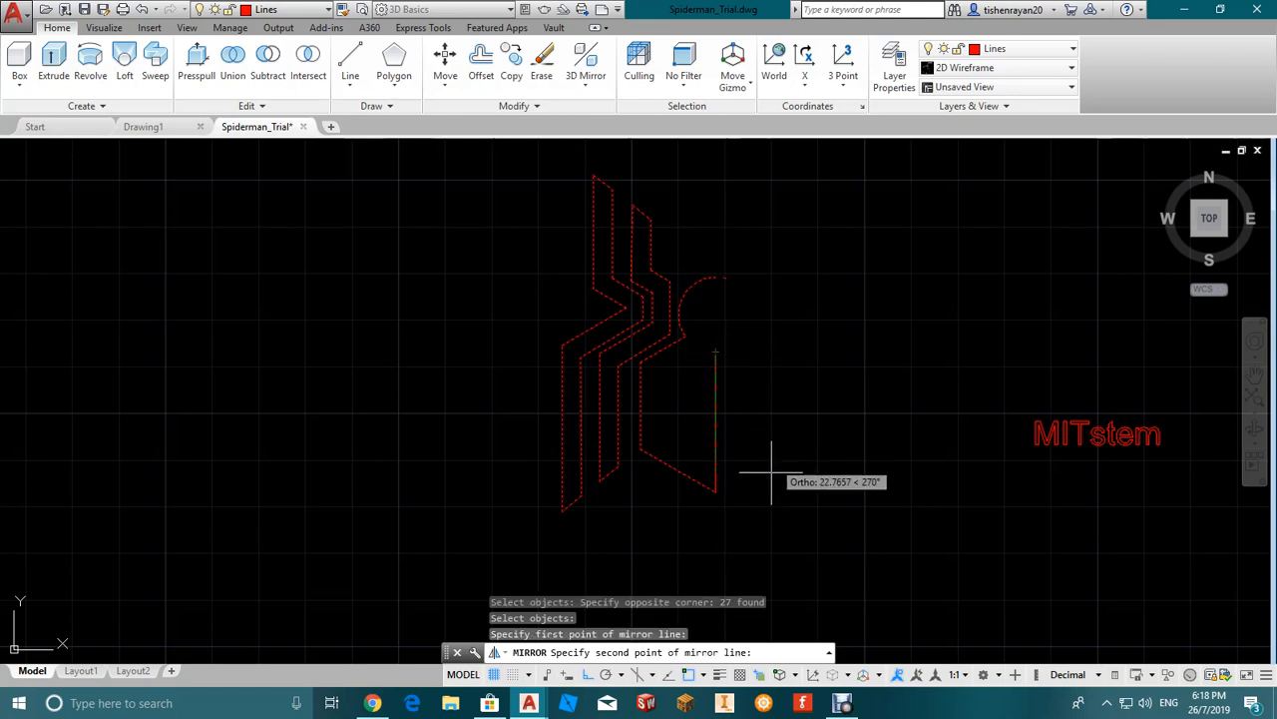
click(717, 493)
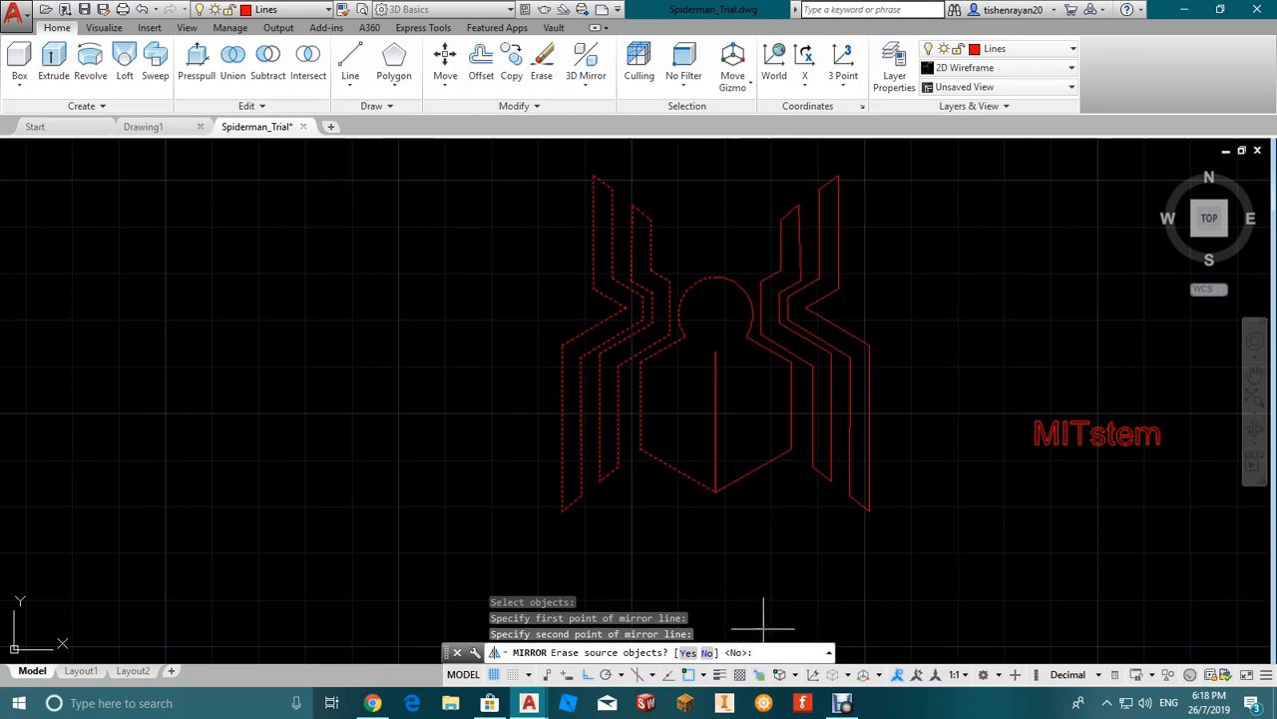
text(n)
key(Return)
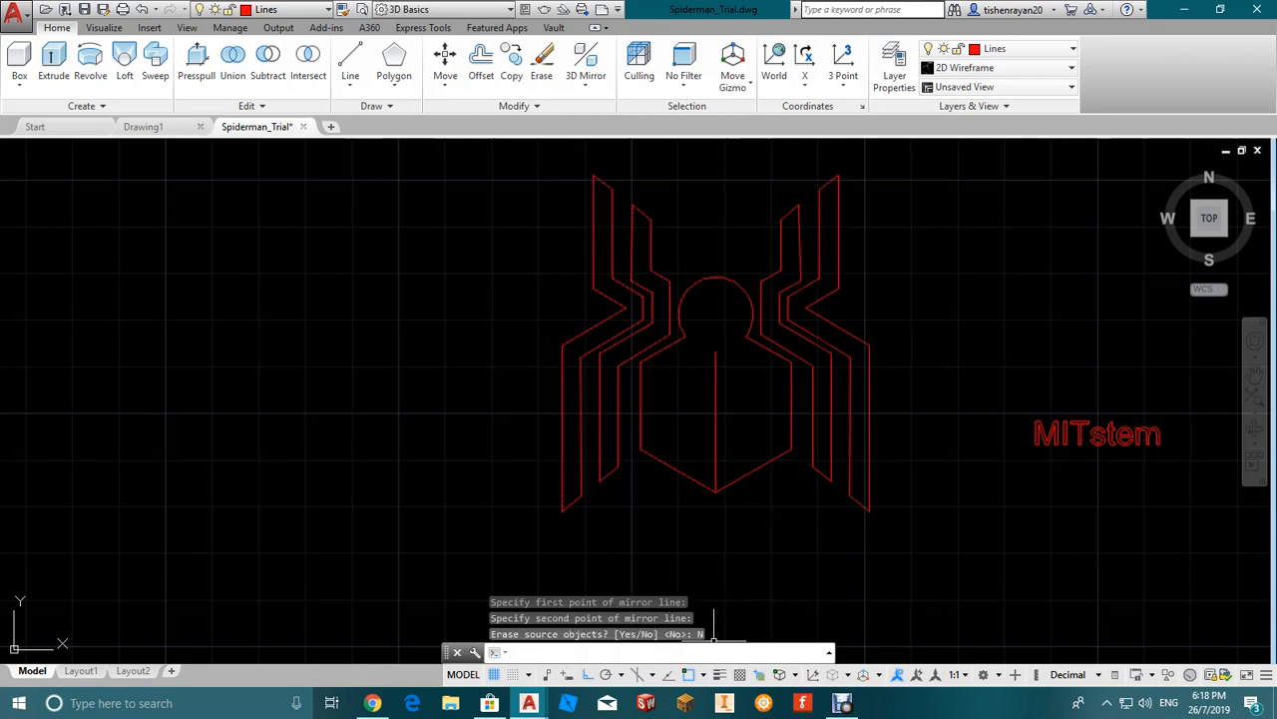
key(Escape)
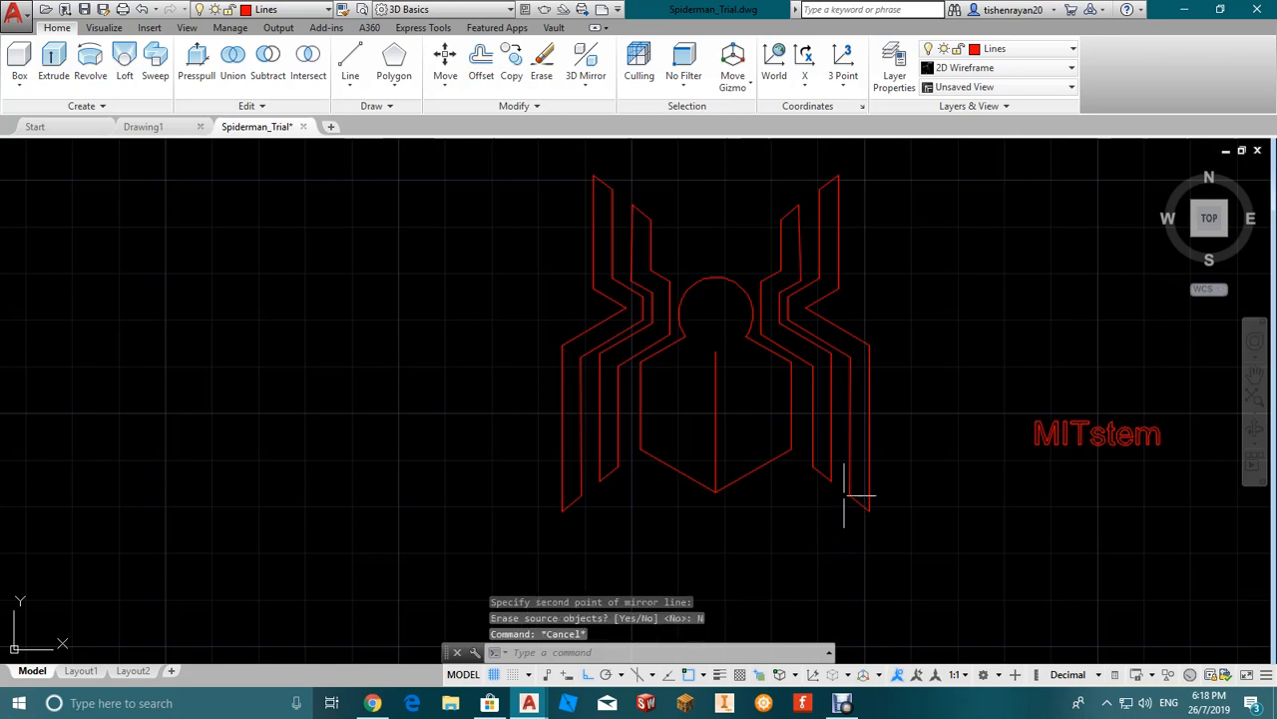
Step: Delete the vertical centre line inside the spider's body
scroll(830, 402, up, 3)
scroll(810, 399, down, 5)
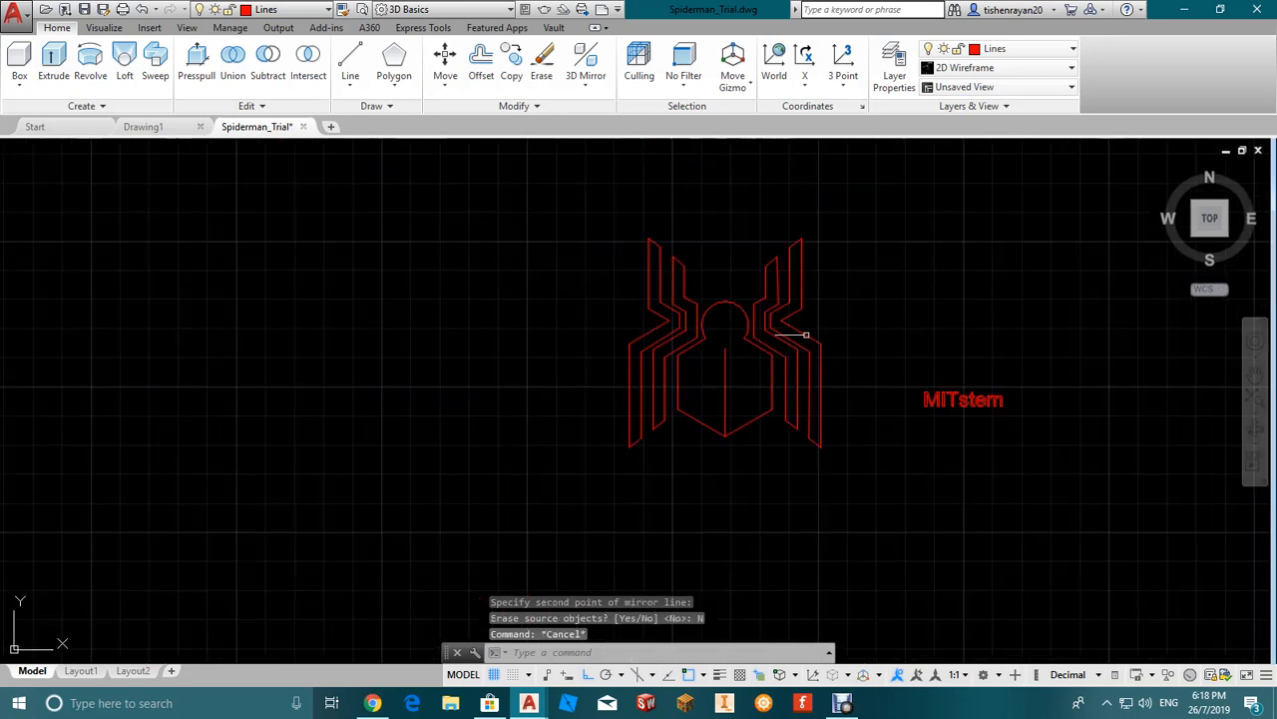
scroll(784, 347, up, 2)
key(Escape)
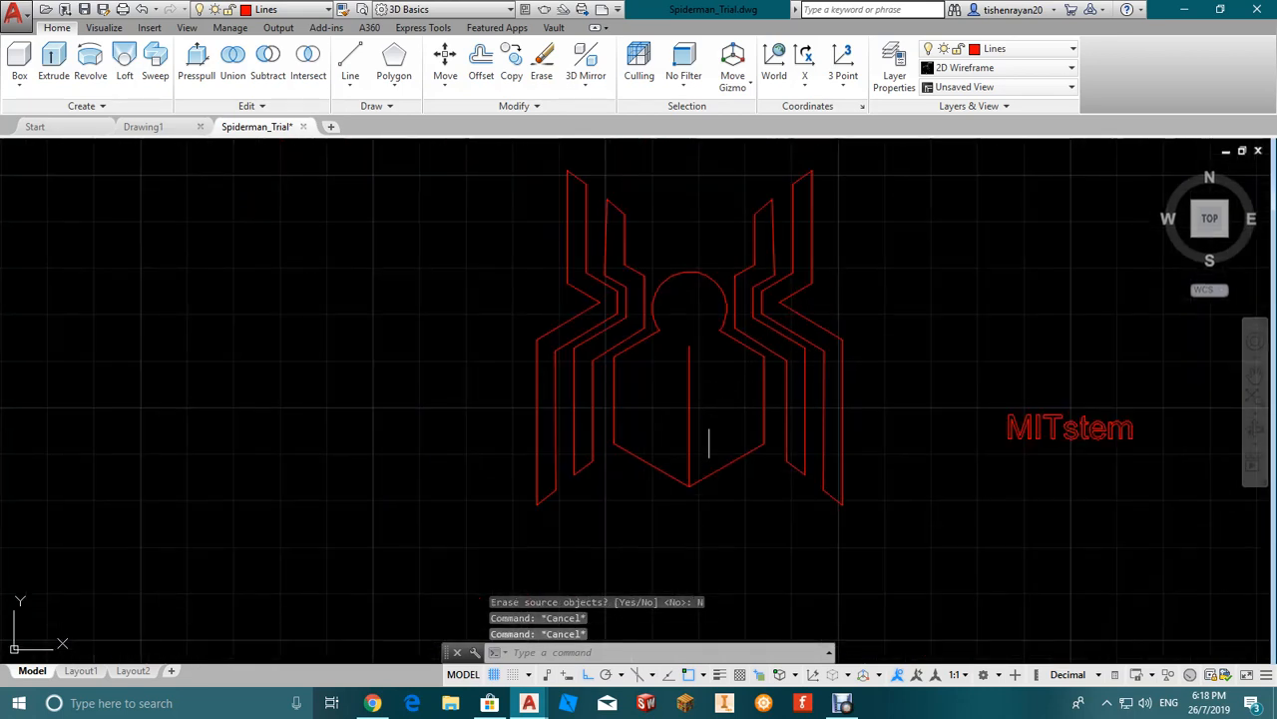
click(687, 390)
key(Delete)
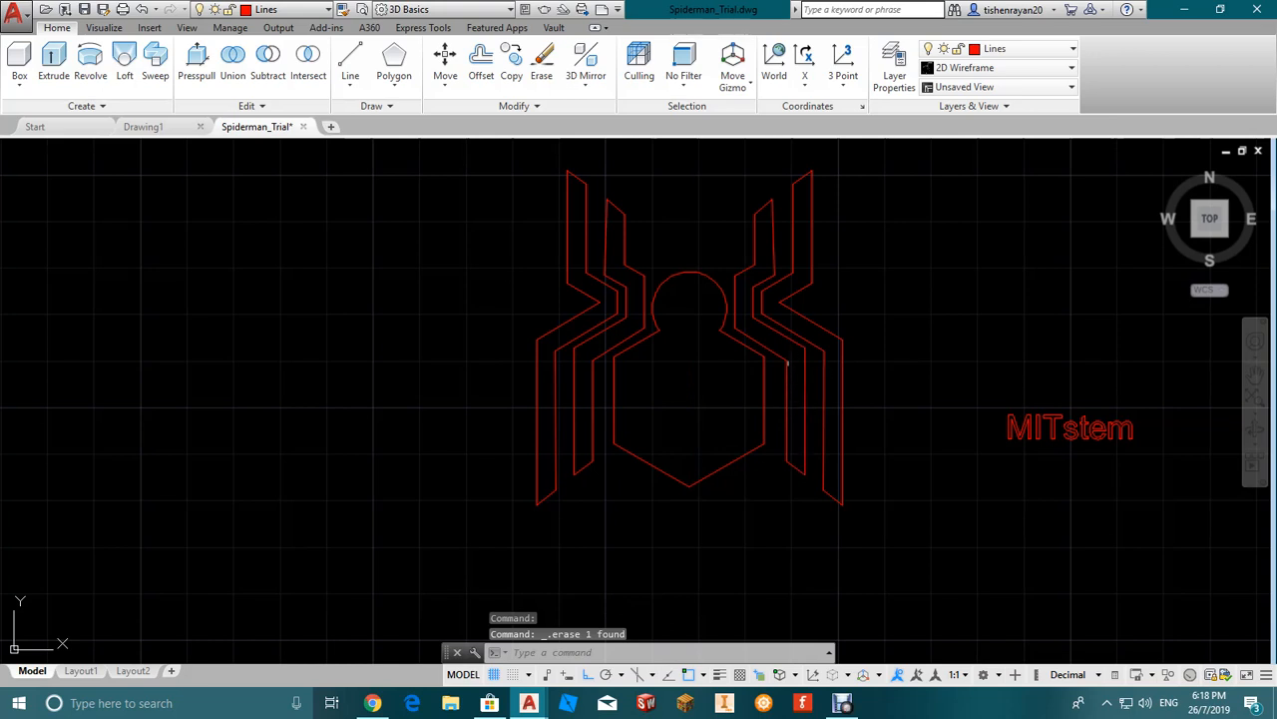
scroll(775, 336, up, 2)
scroll(775, 336, down, 2)
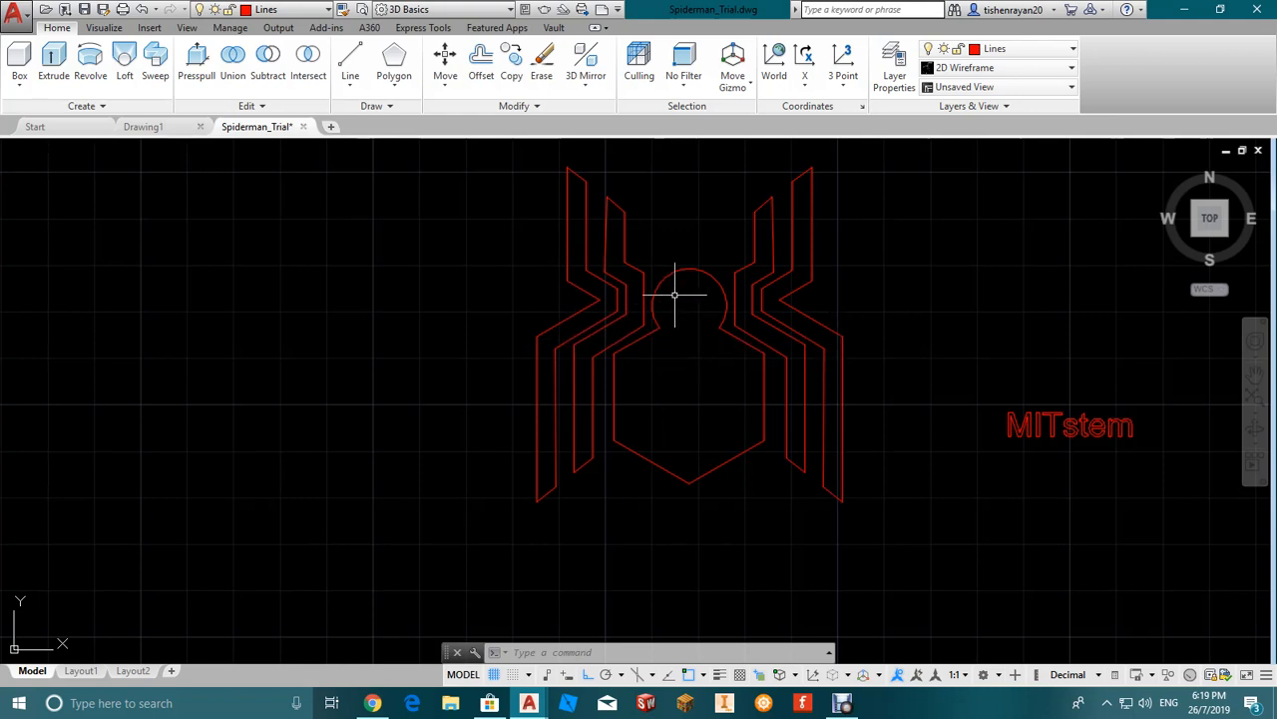
Step: Draw a line from the left junction of the head circle and body to the inner edge of the outer left leg
scroll(675, 288, up, 4)
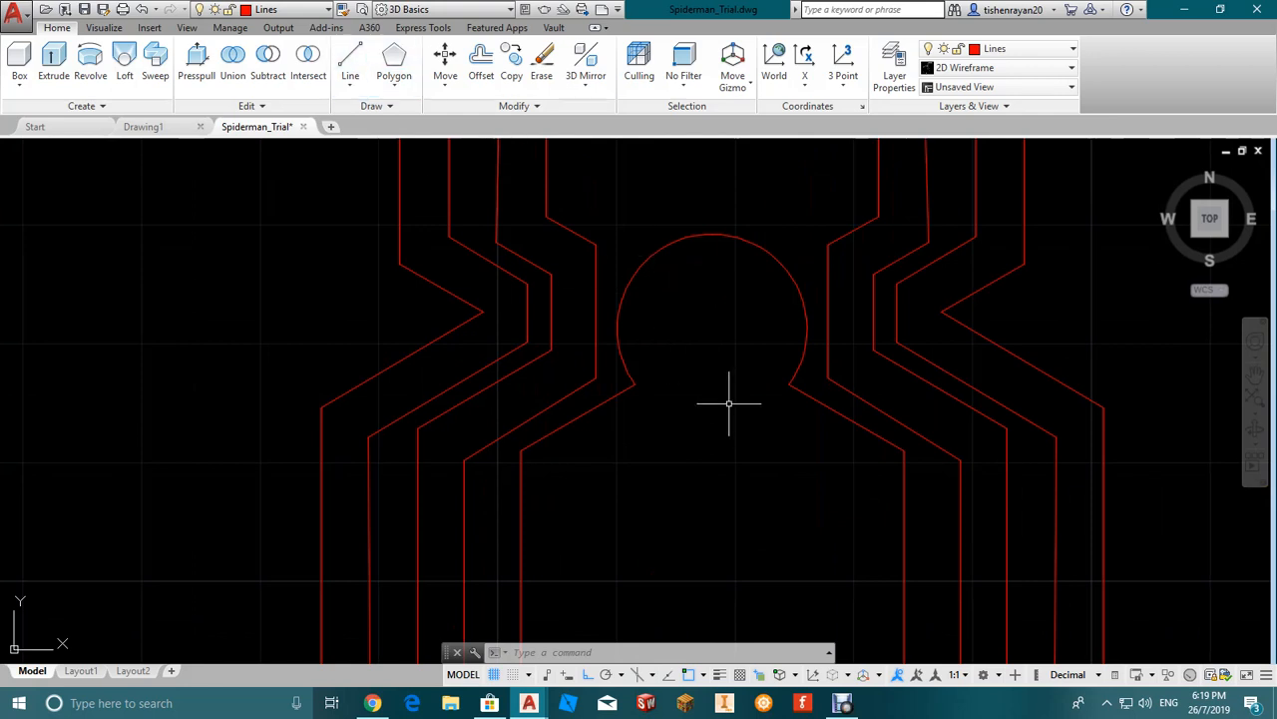
text(L)
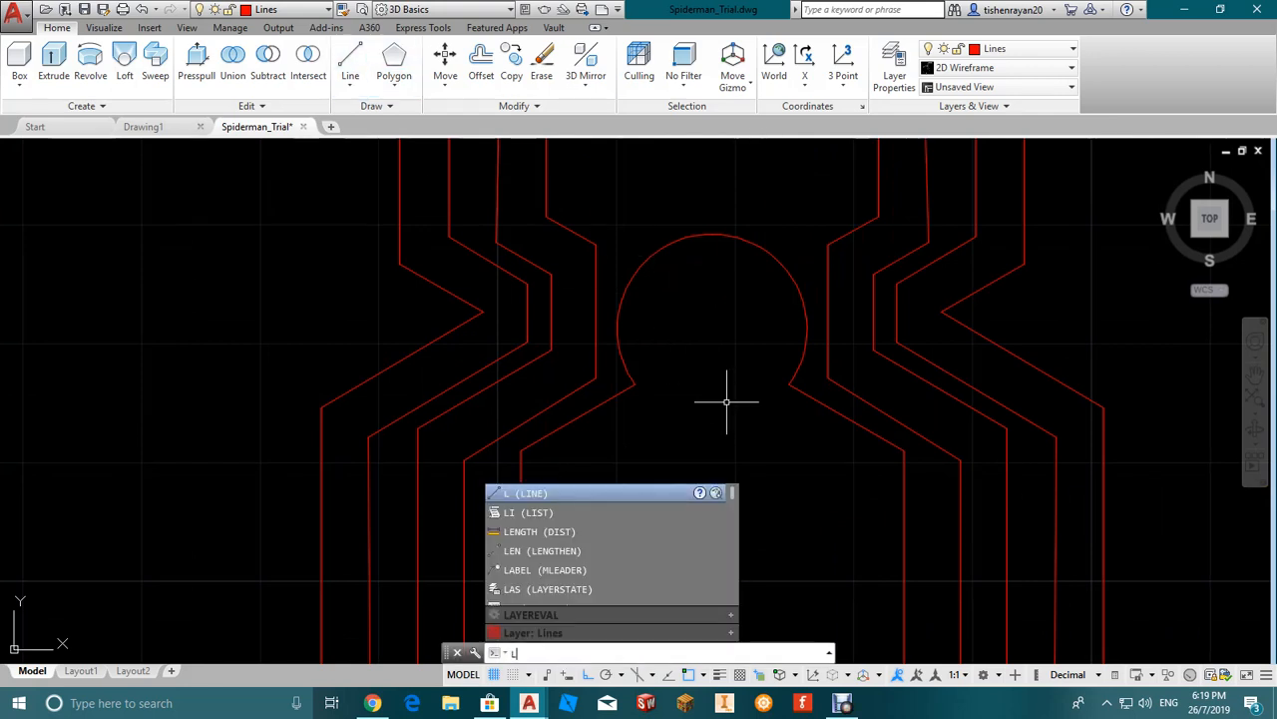
key(Return)
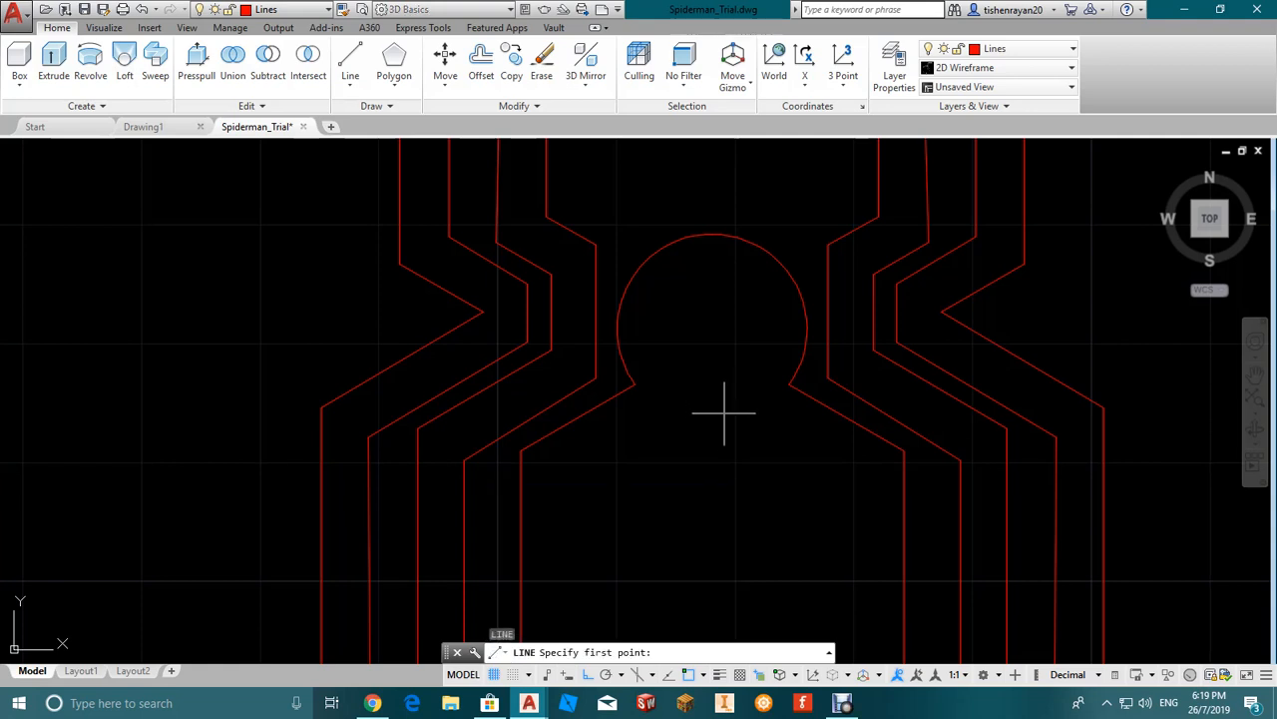
click(635, 384)
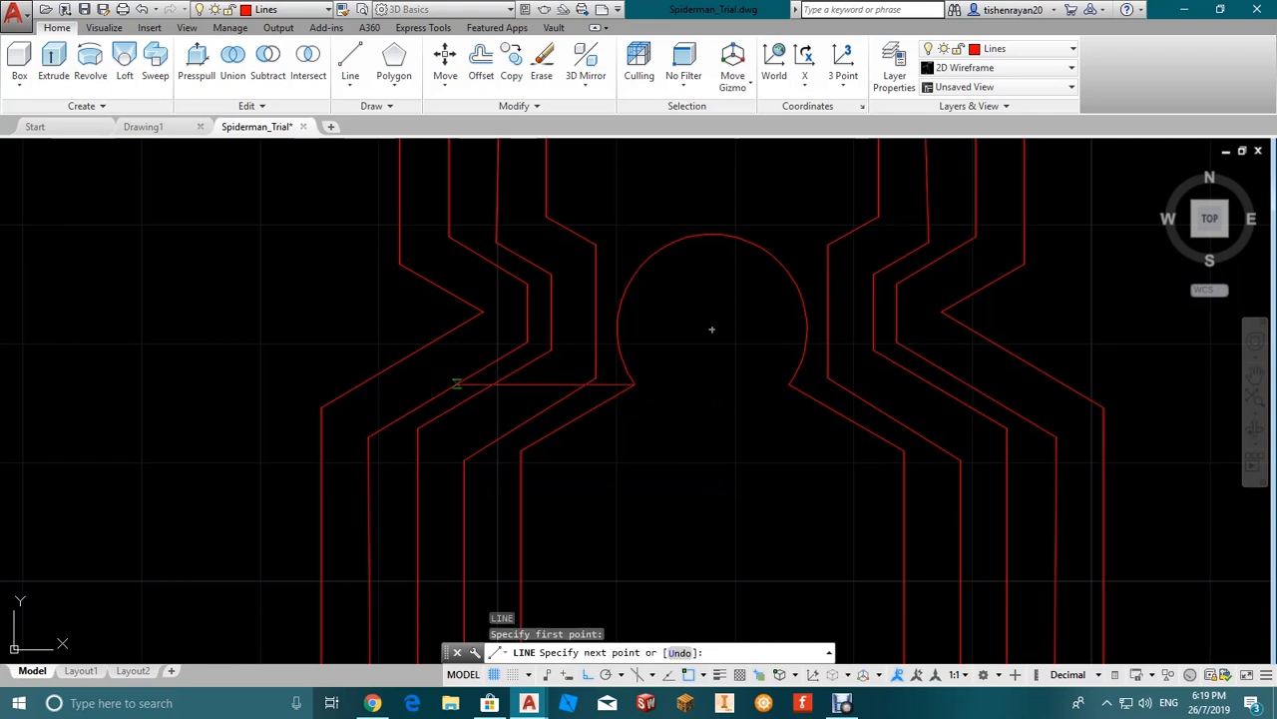
scroll(464, 377, up, 4)
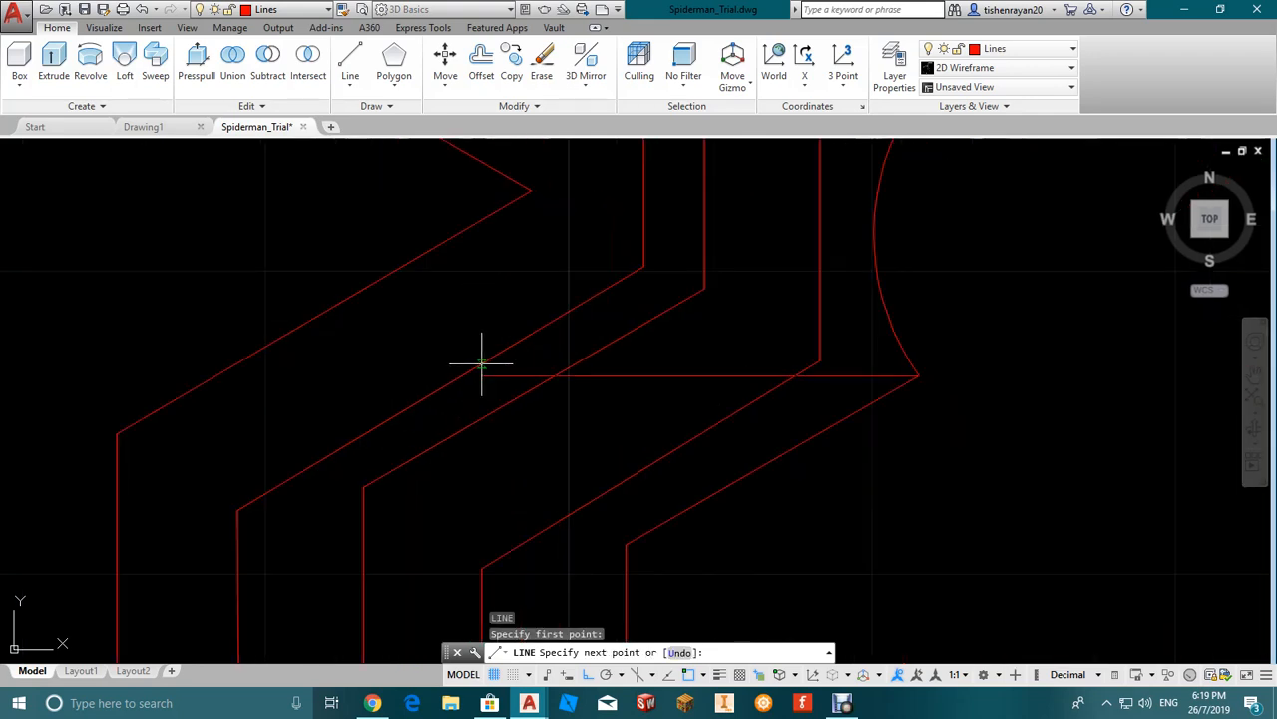
click(482, 363)
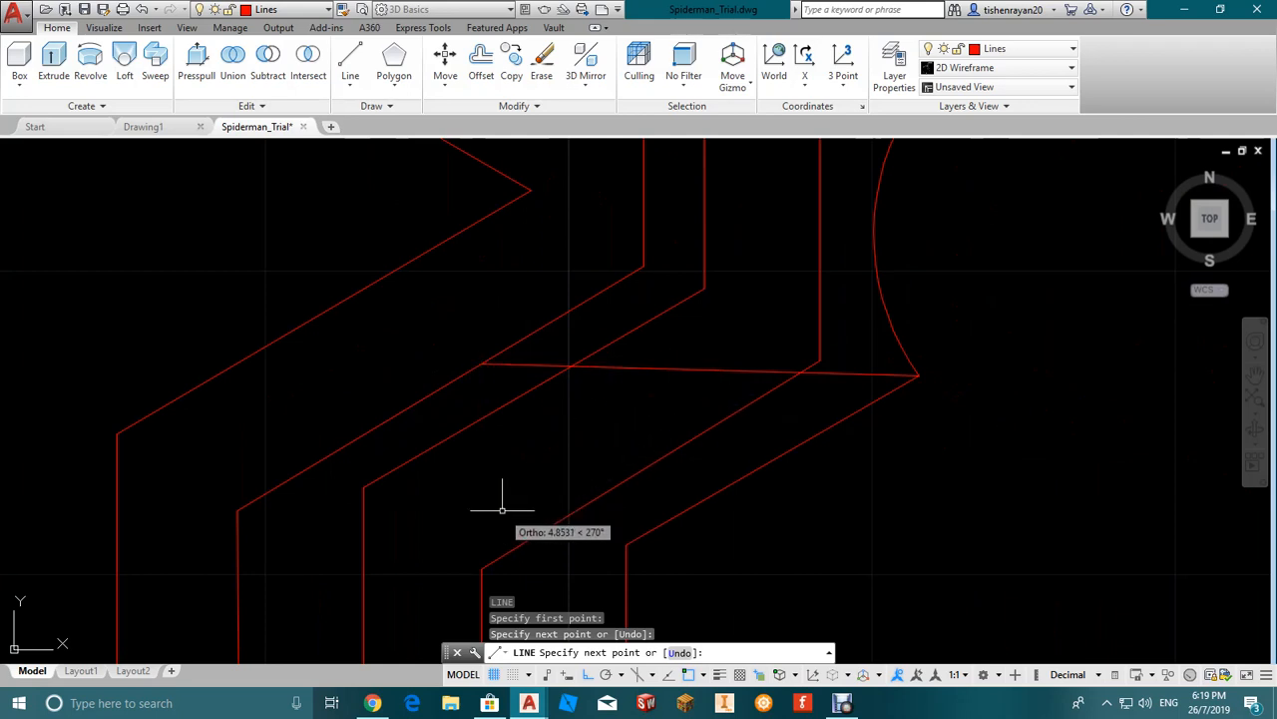
key(Escape)
scroll(747, 464, down, 2)
scroll(949, 467, down, 4)
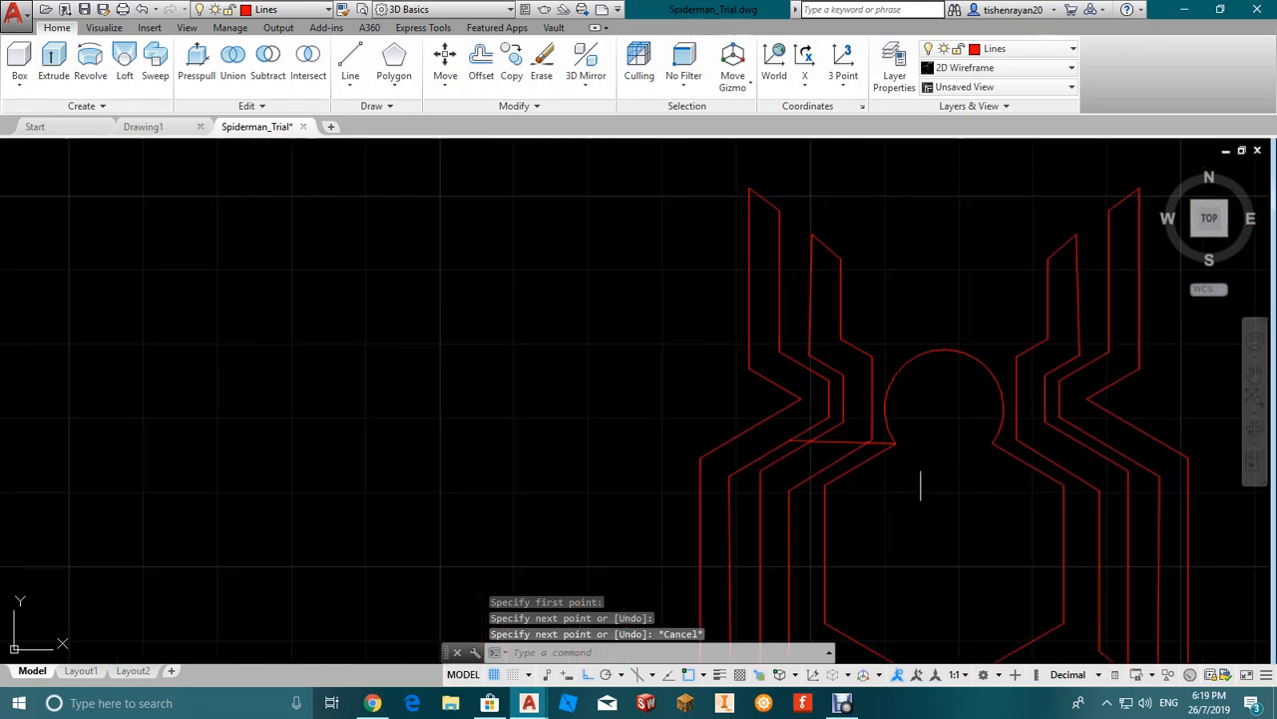
Step: Offset the left connecting line downward by a distance of 3
scroll(843, 457, up, 4)
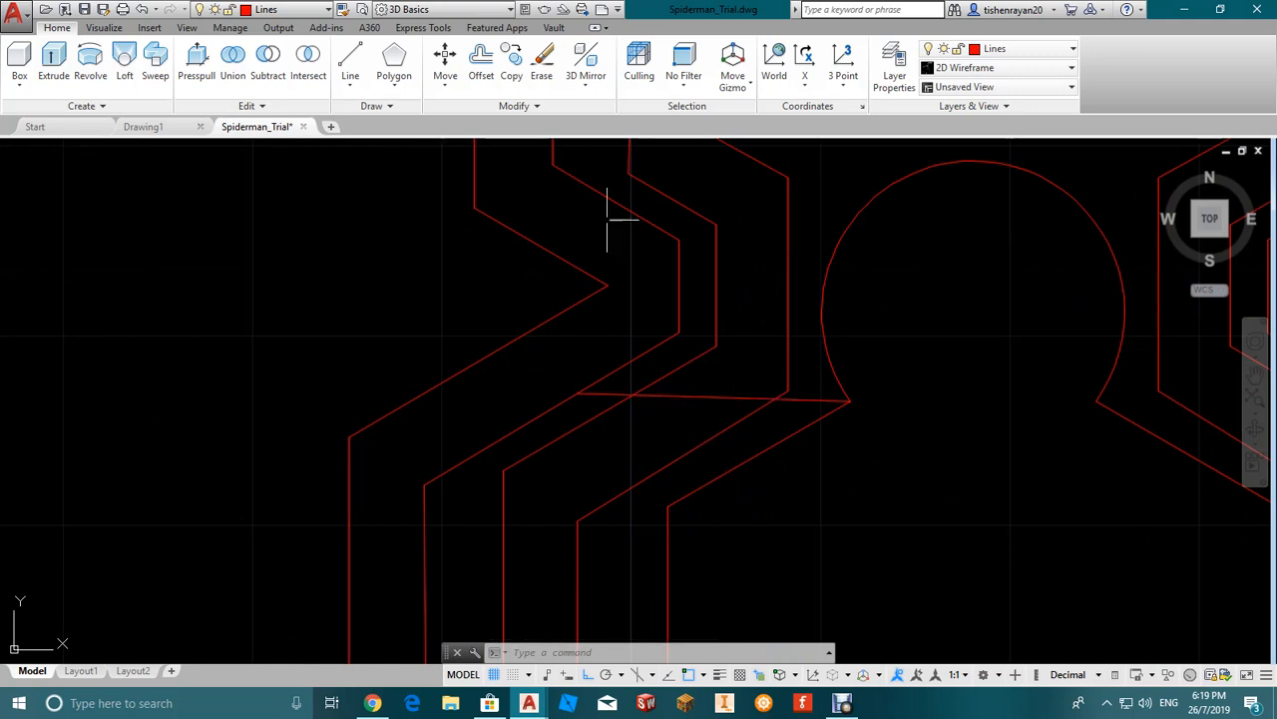
key(o)
key(Return)
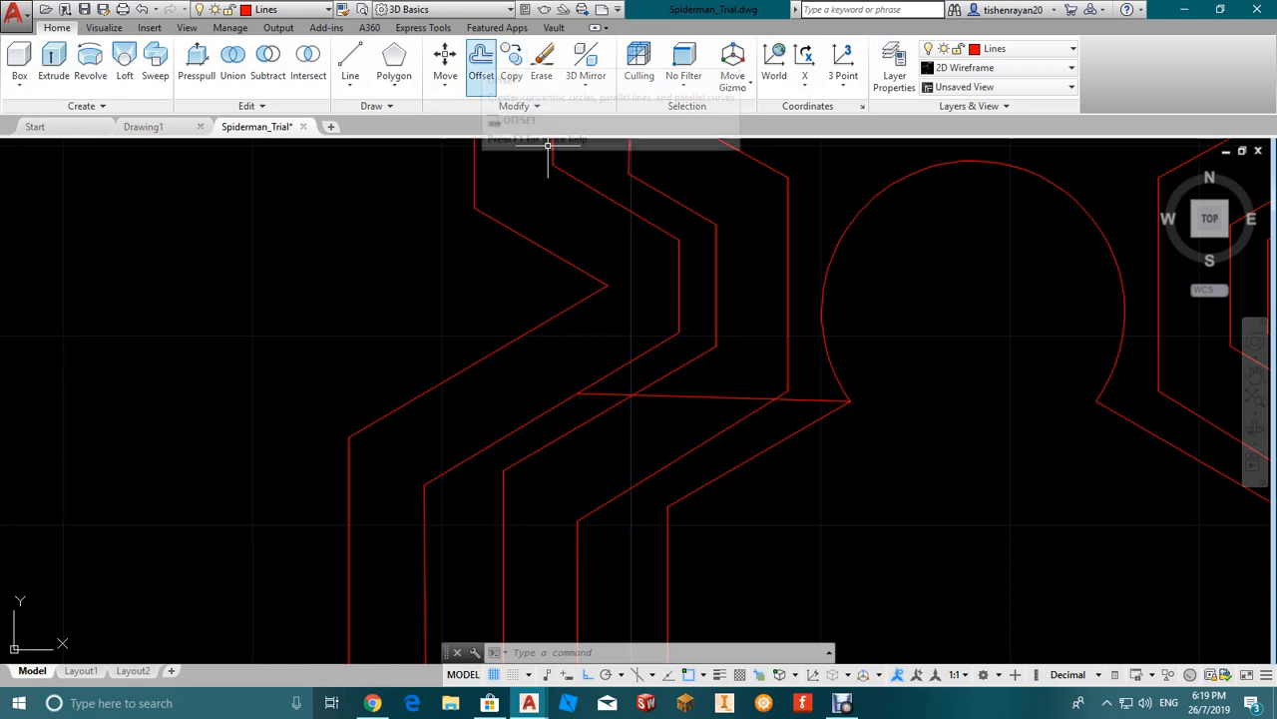
click(483, 62)
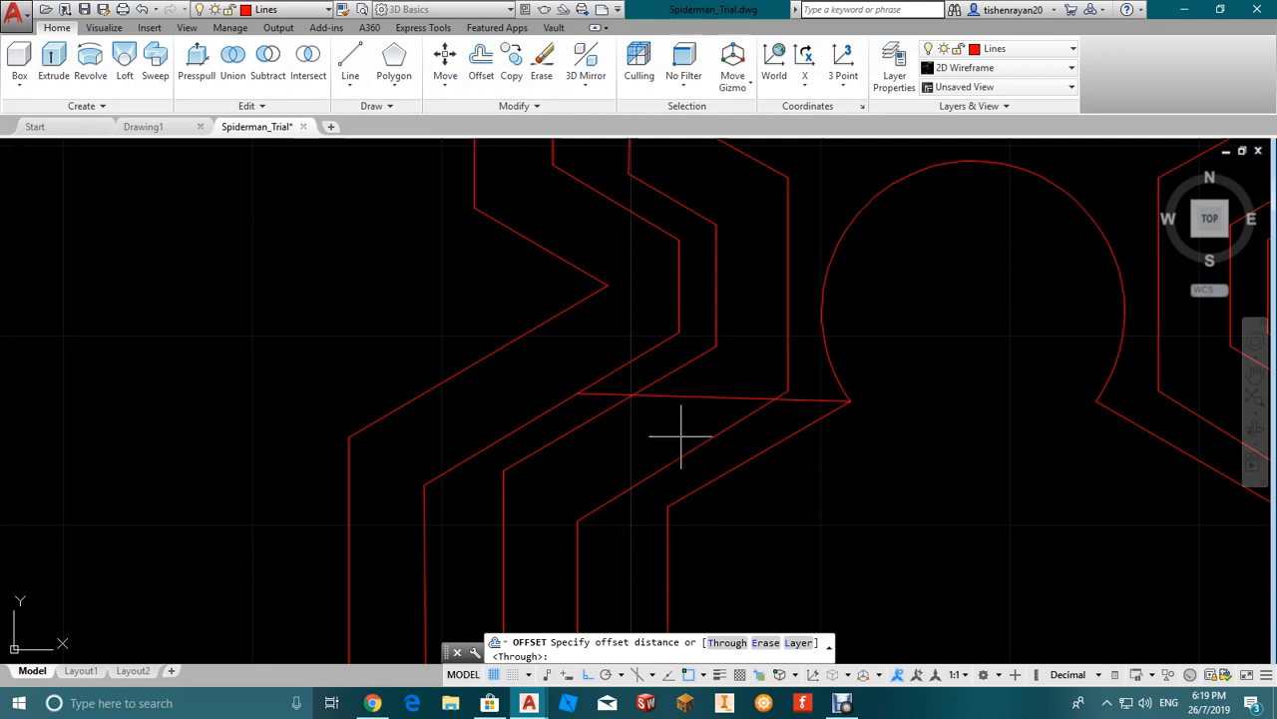
key(Return)
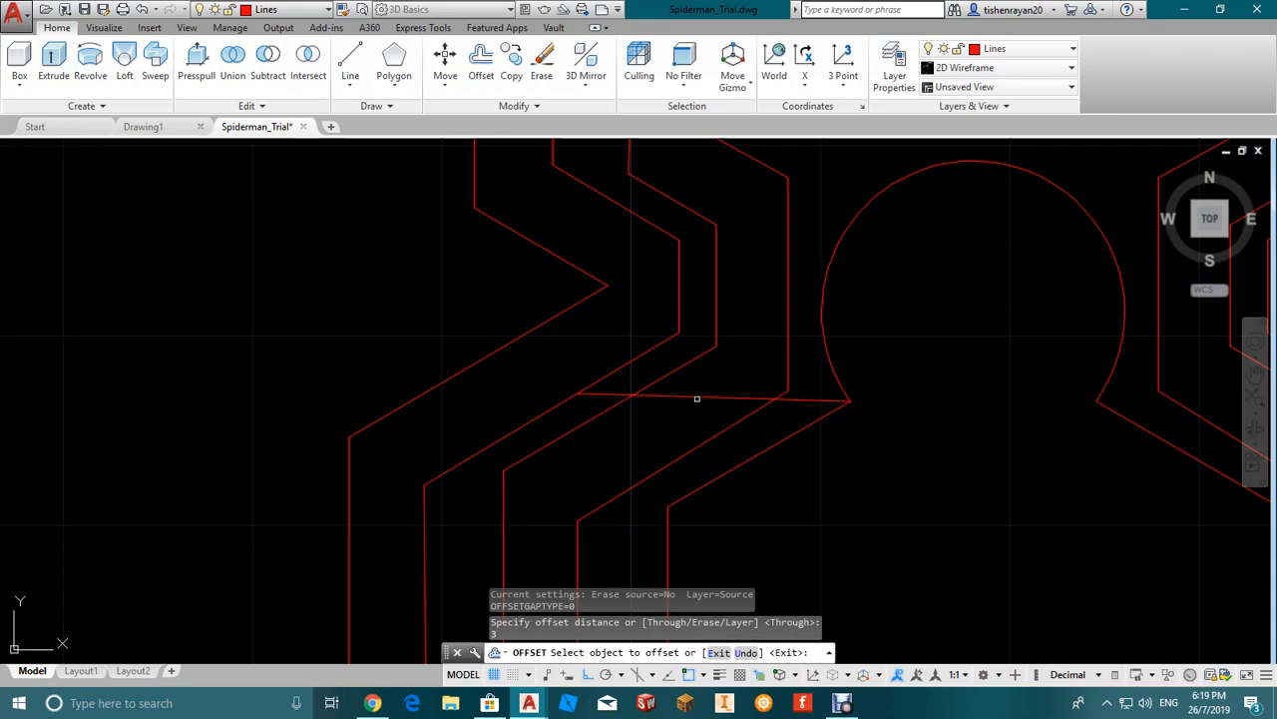
click(697, 398)
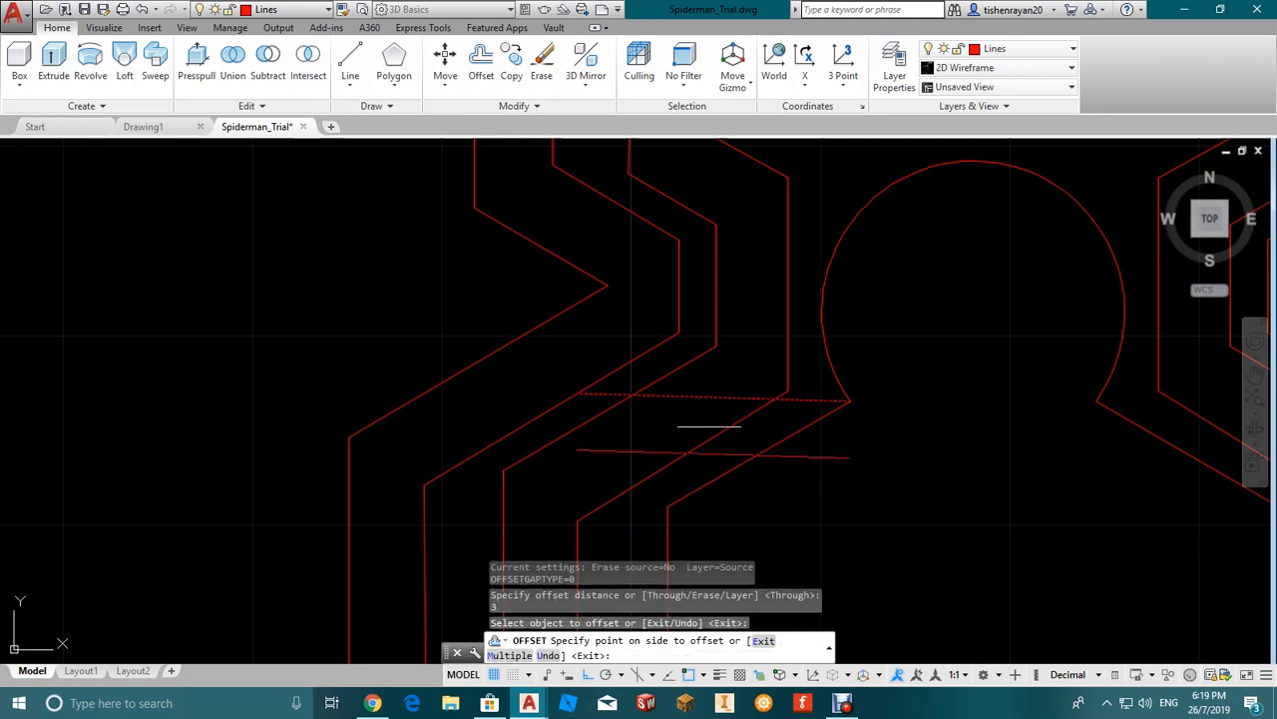
click(780, 495)
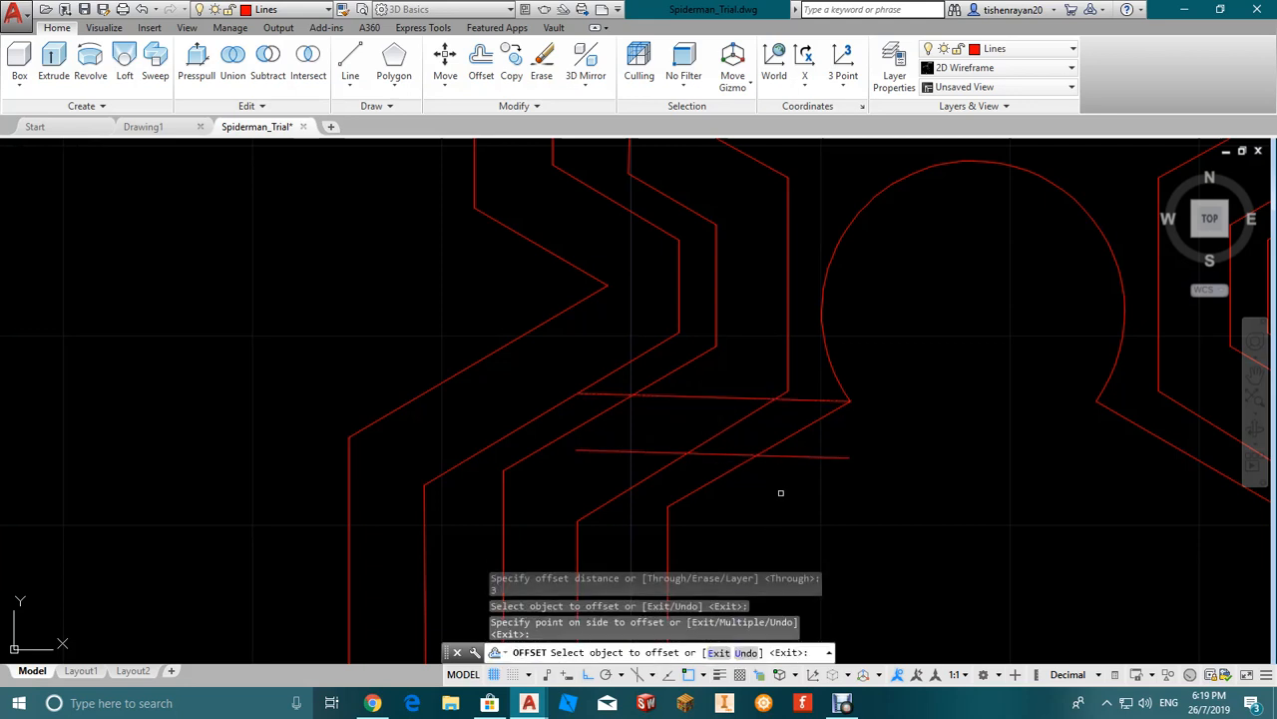
scroll(781, 492, up, 2)
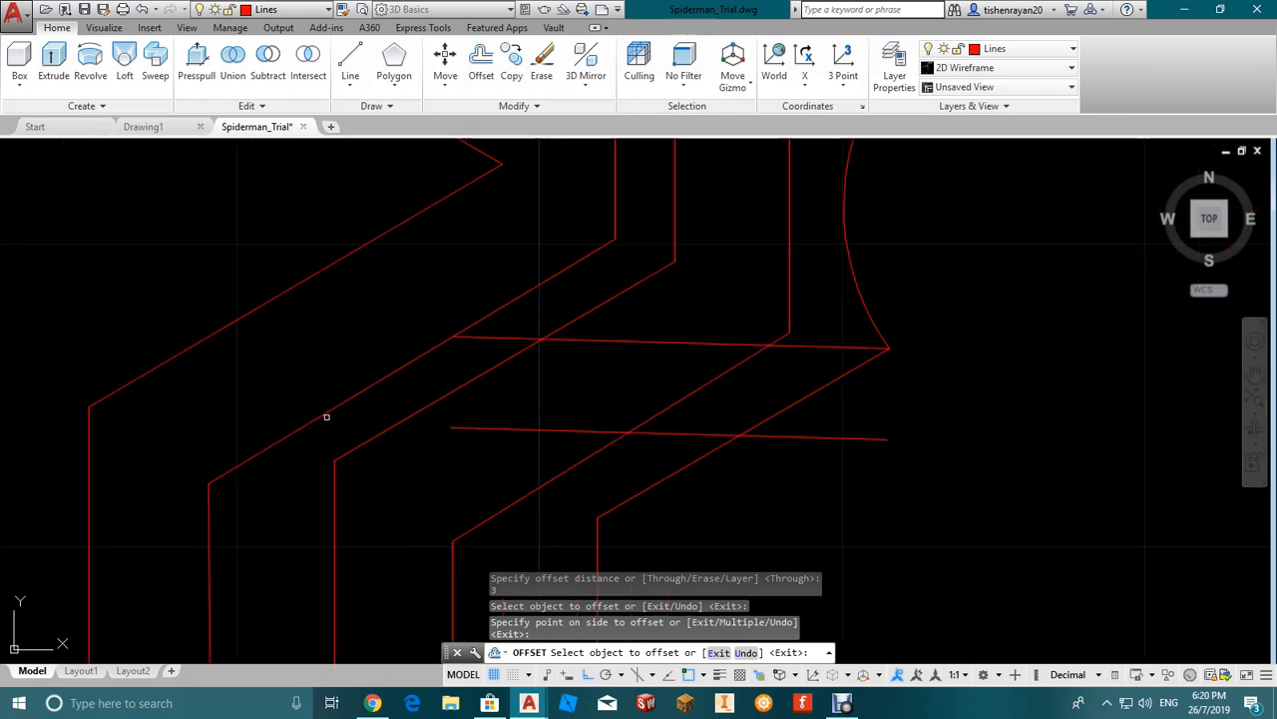
click(483, 430)
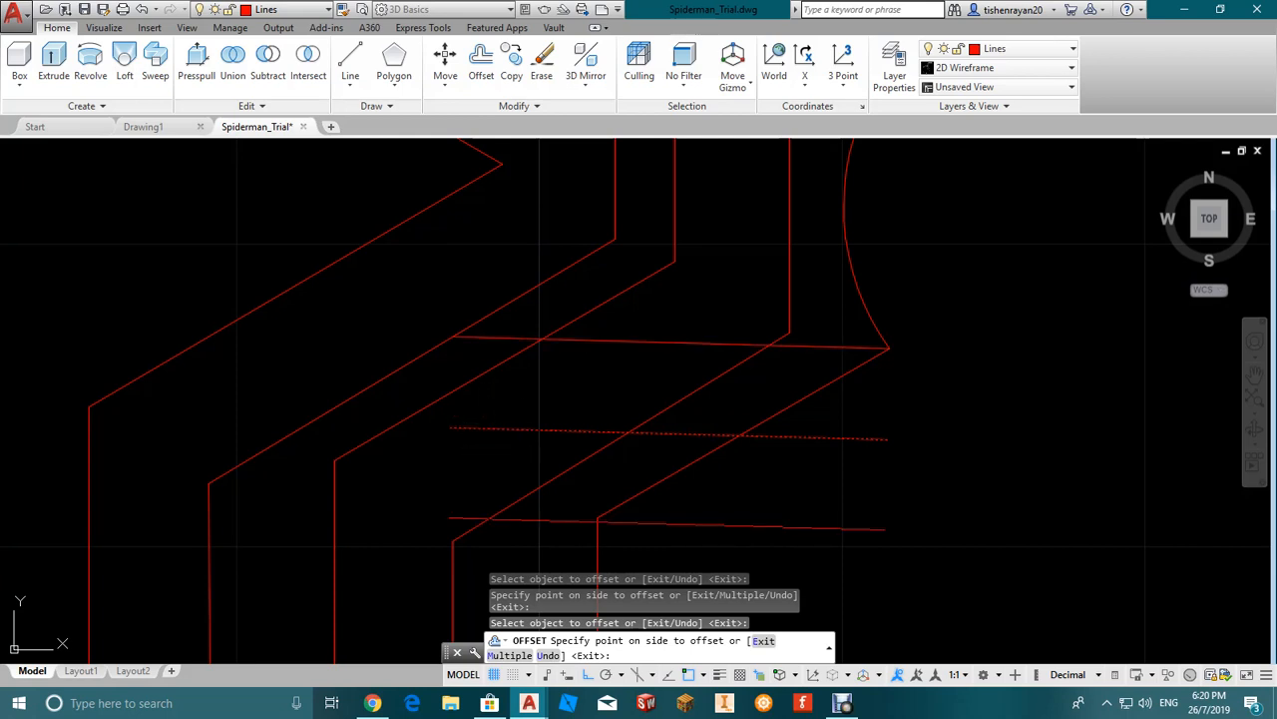
key(Escape)
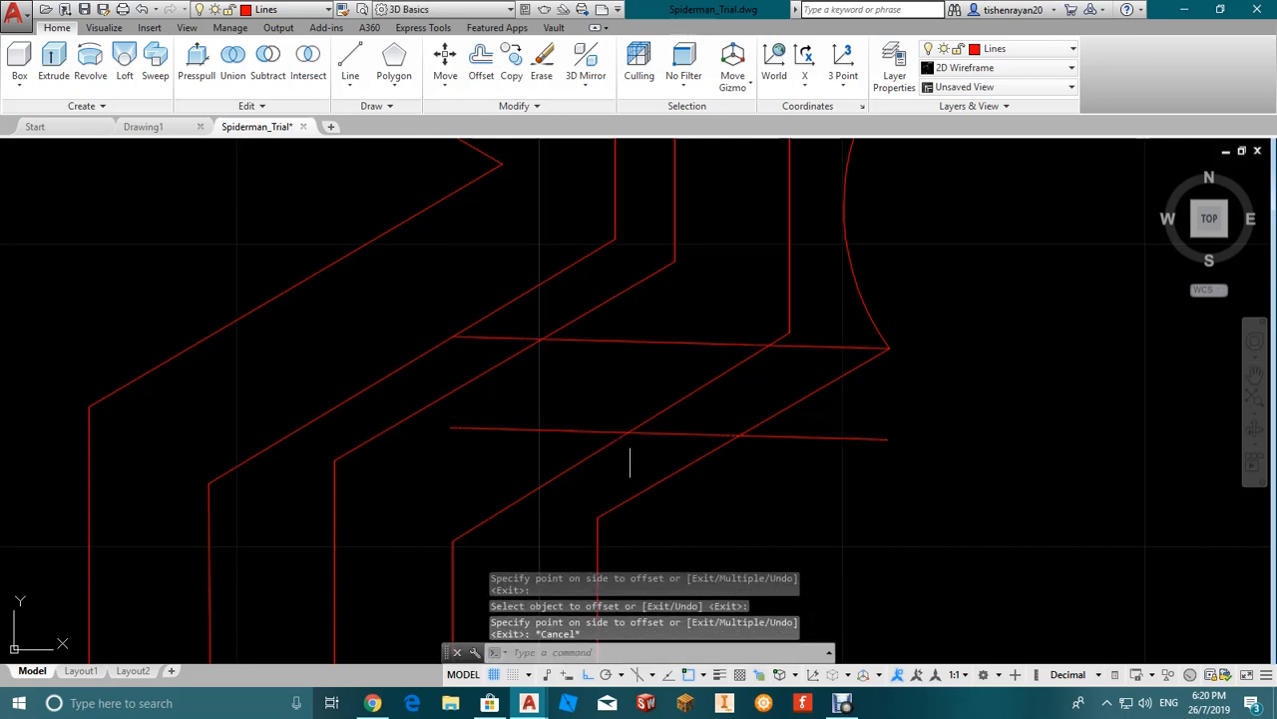
Step: Stretch the outer end of the lower left connecting line horizontally to the inner edge of the outer left leg
click(496, 429)
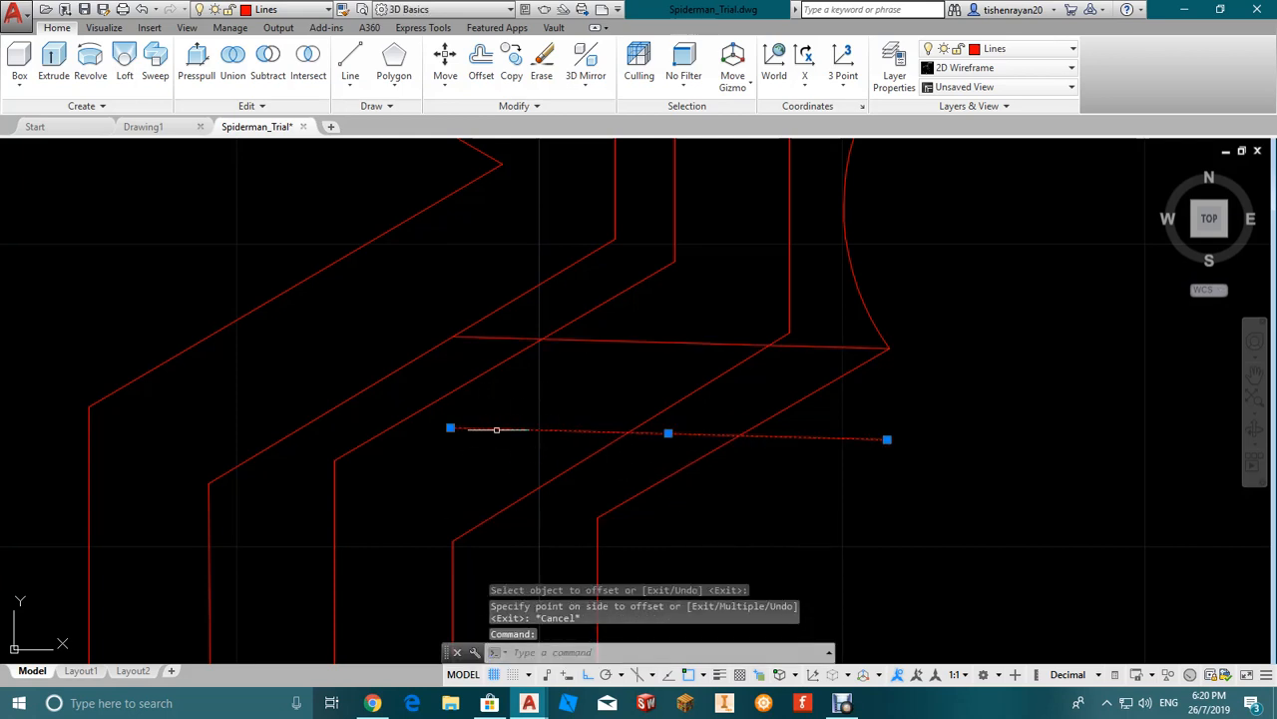
click(450, 428)
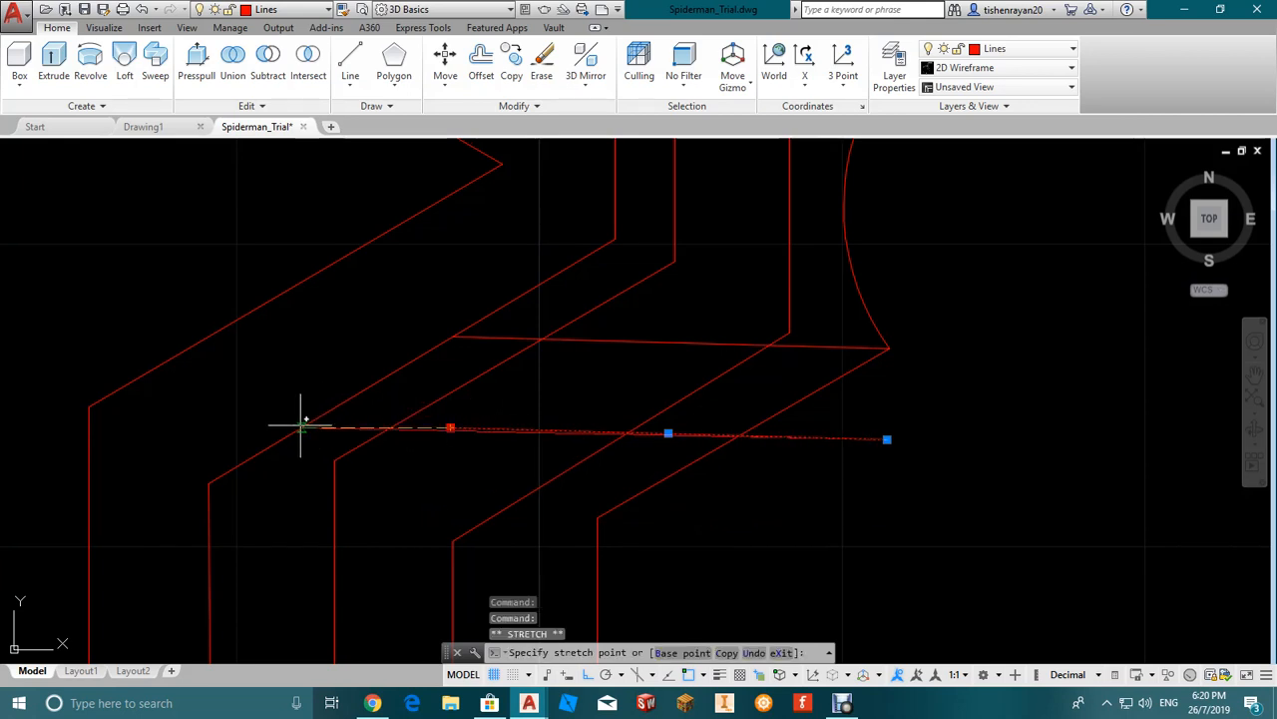
click(301, 427)
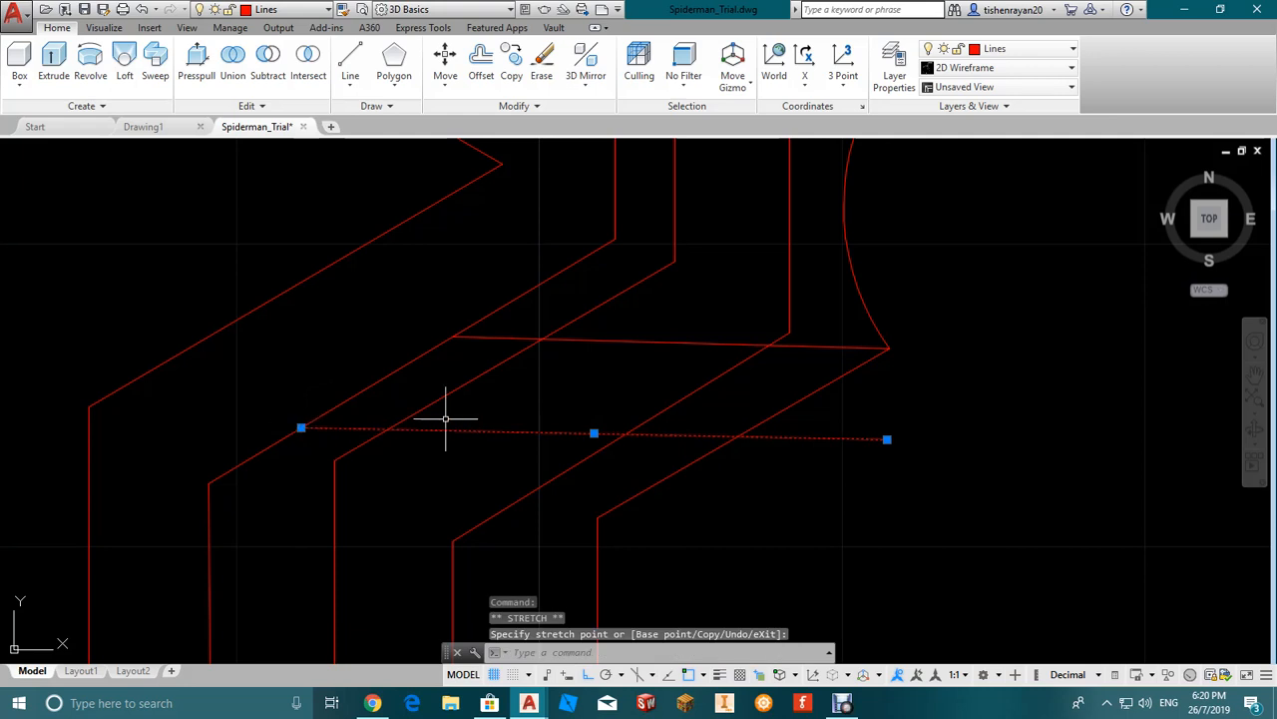
scroll(517, 417, down, 2)
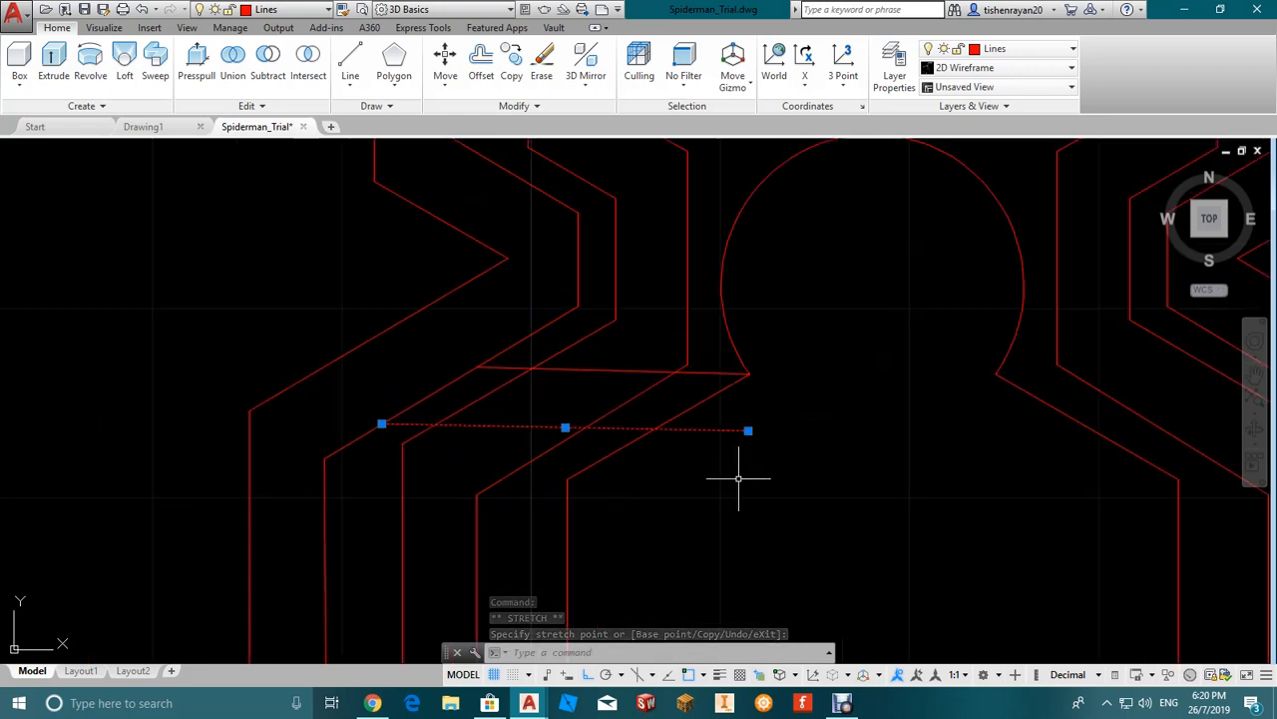
key(Escape)
scroll(715, 459, down, 4)
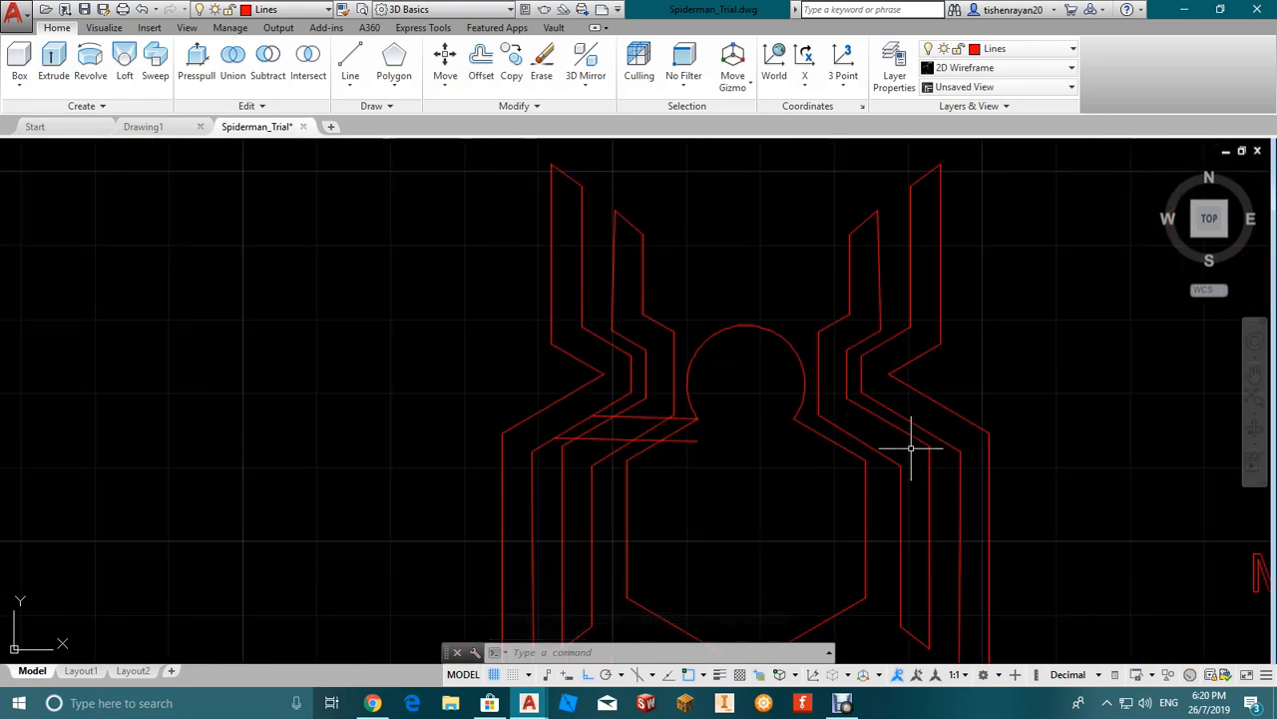
Step: Mirror the two left connecting lines about the vertical axis through the body's bottom tip and the head's top, keeping the source objects
scroll(827, 455, up, 2)
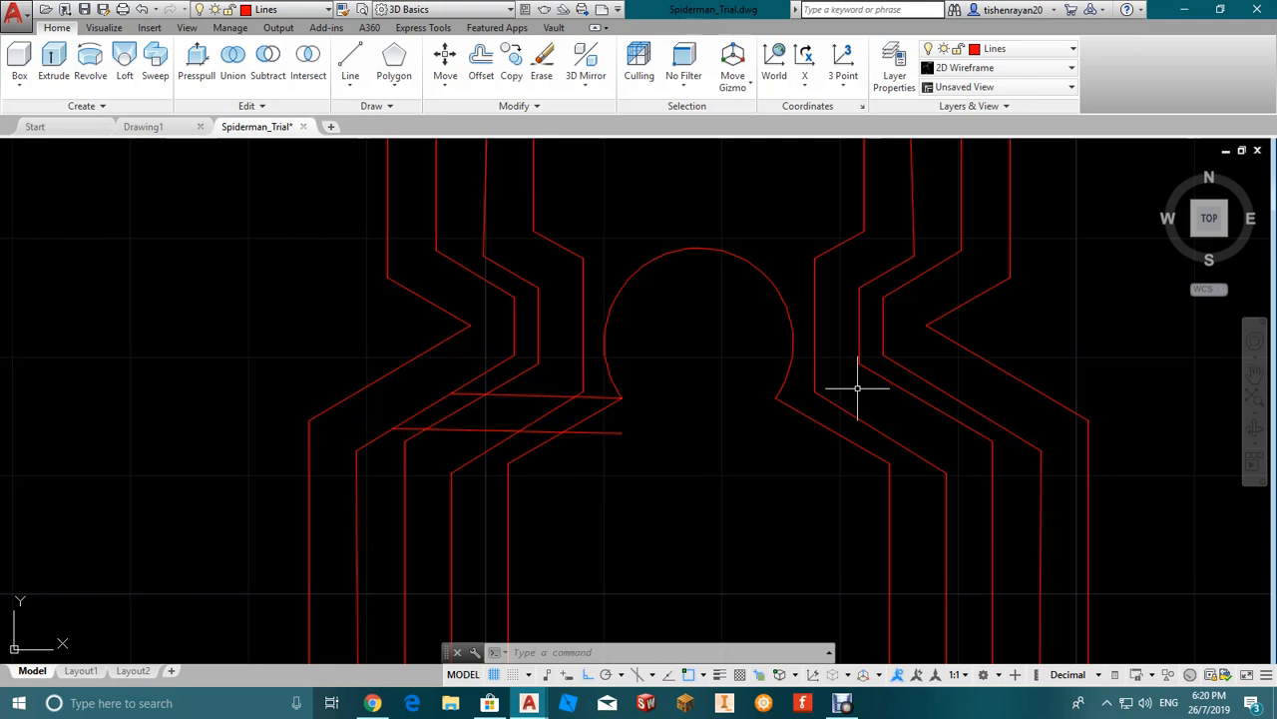
scroll(707, 401, up, 2)
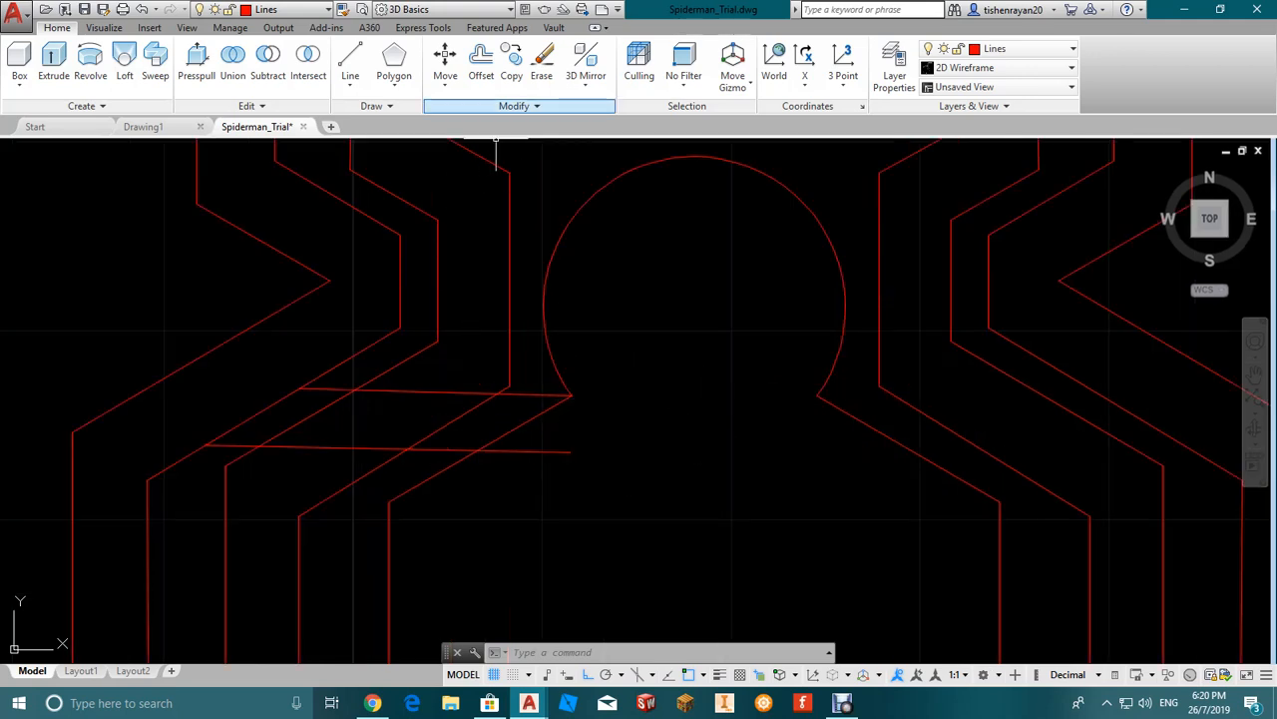
click(515, 106)
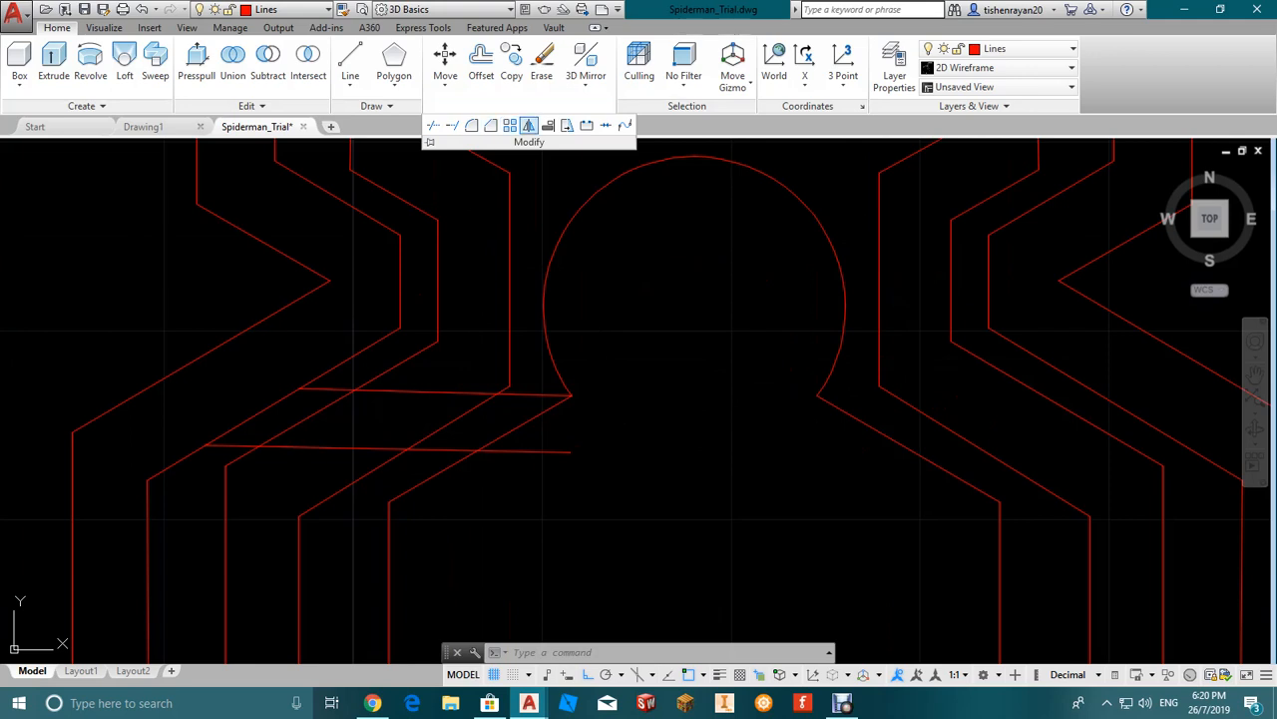
click(529, 125)
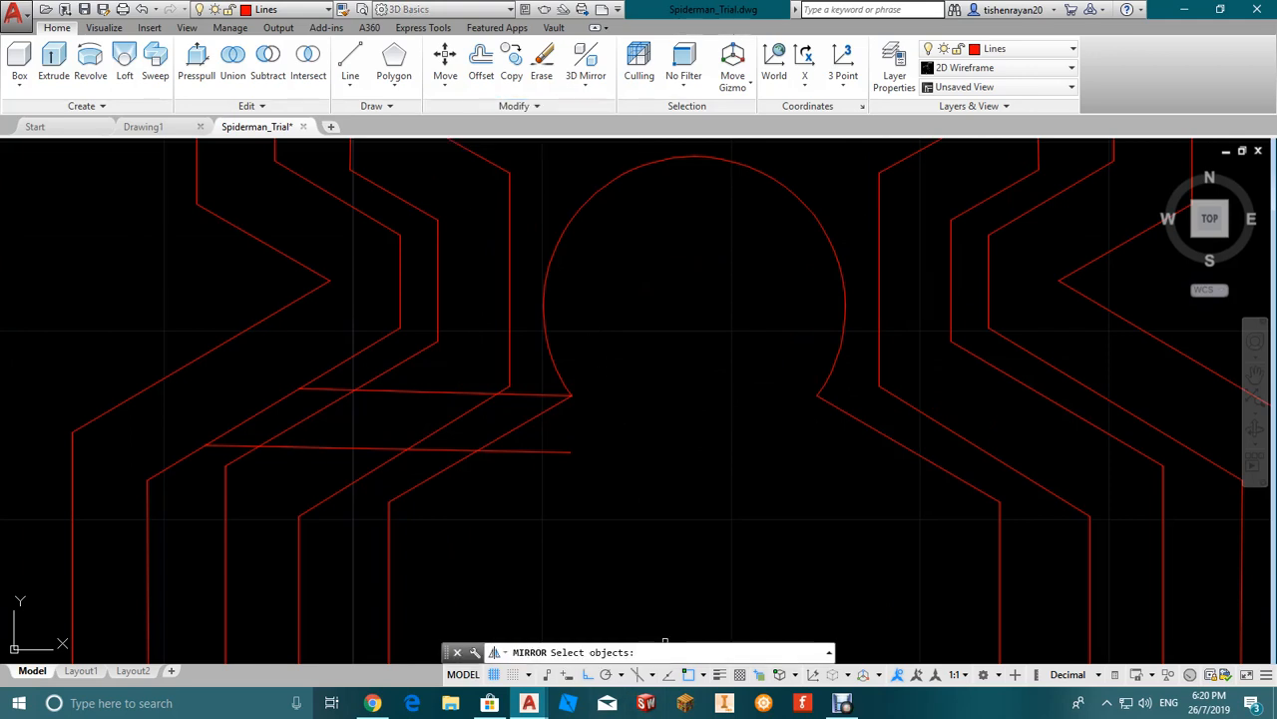
click(433, 390)
click(373, 447)
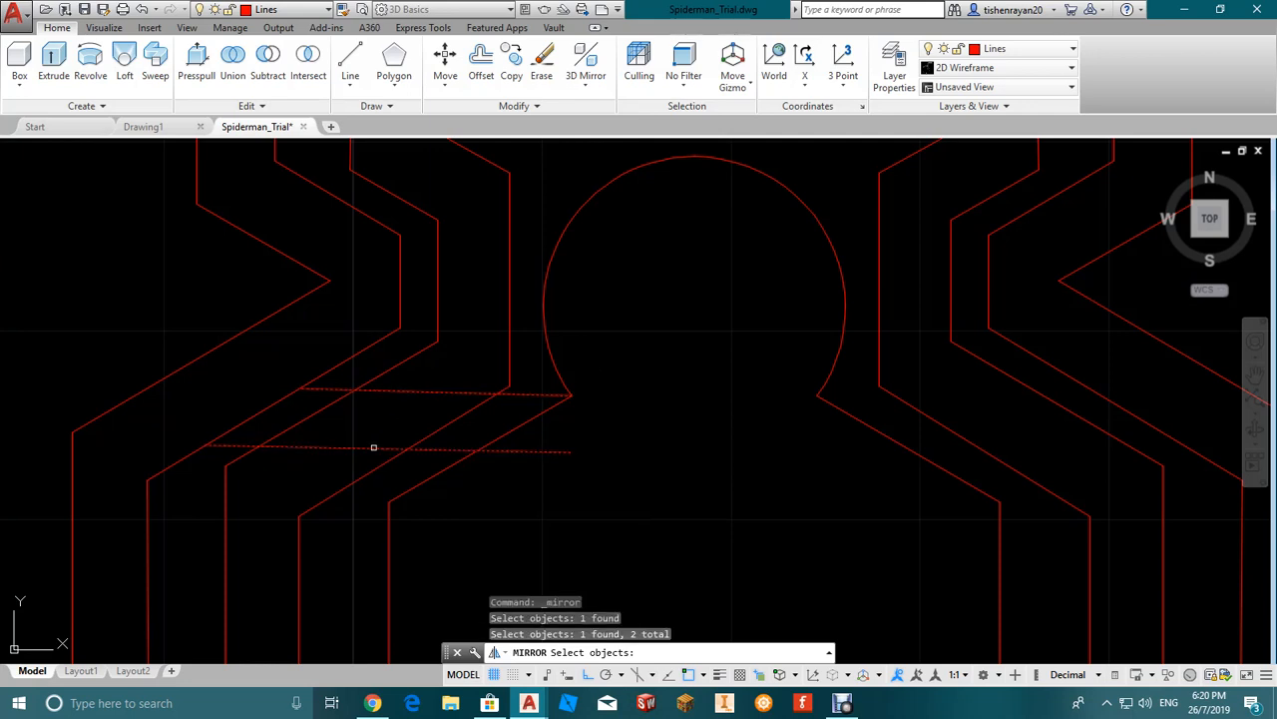
key(Return)
scroll(643, 359, down, 3)
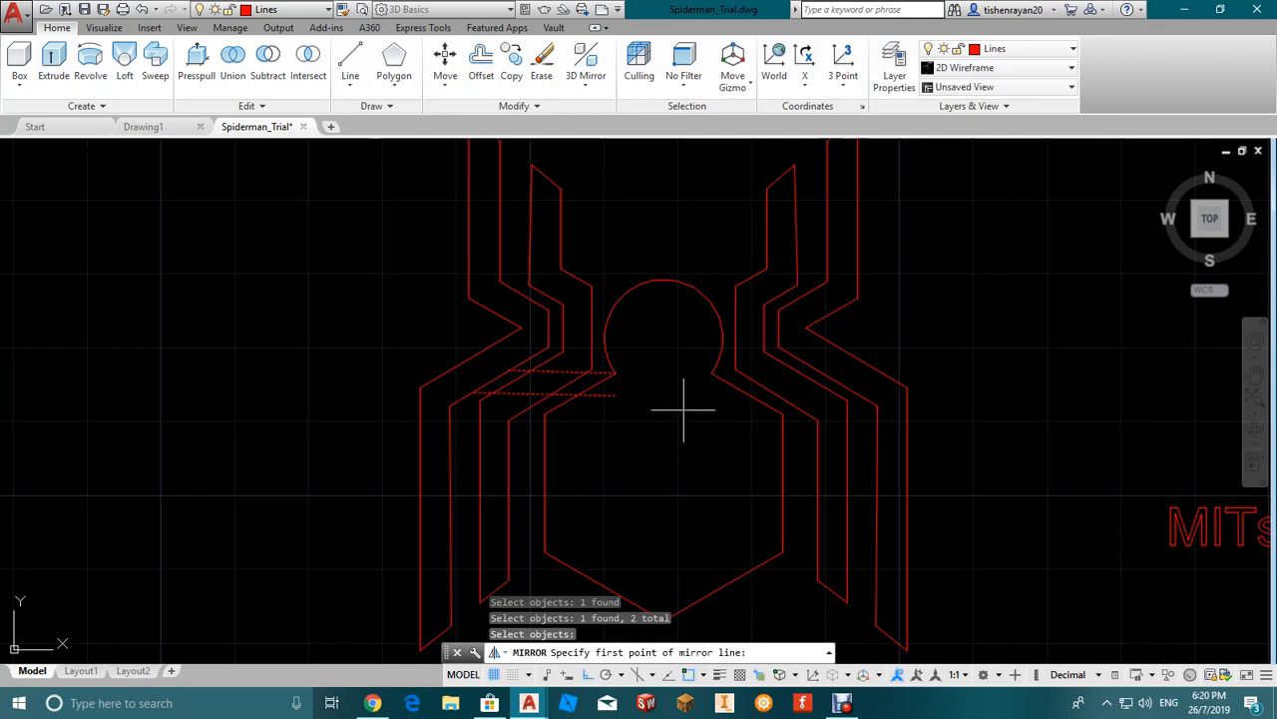
scroll(689, 582, down, 5)
scroll(684, 577, up, 5)
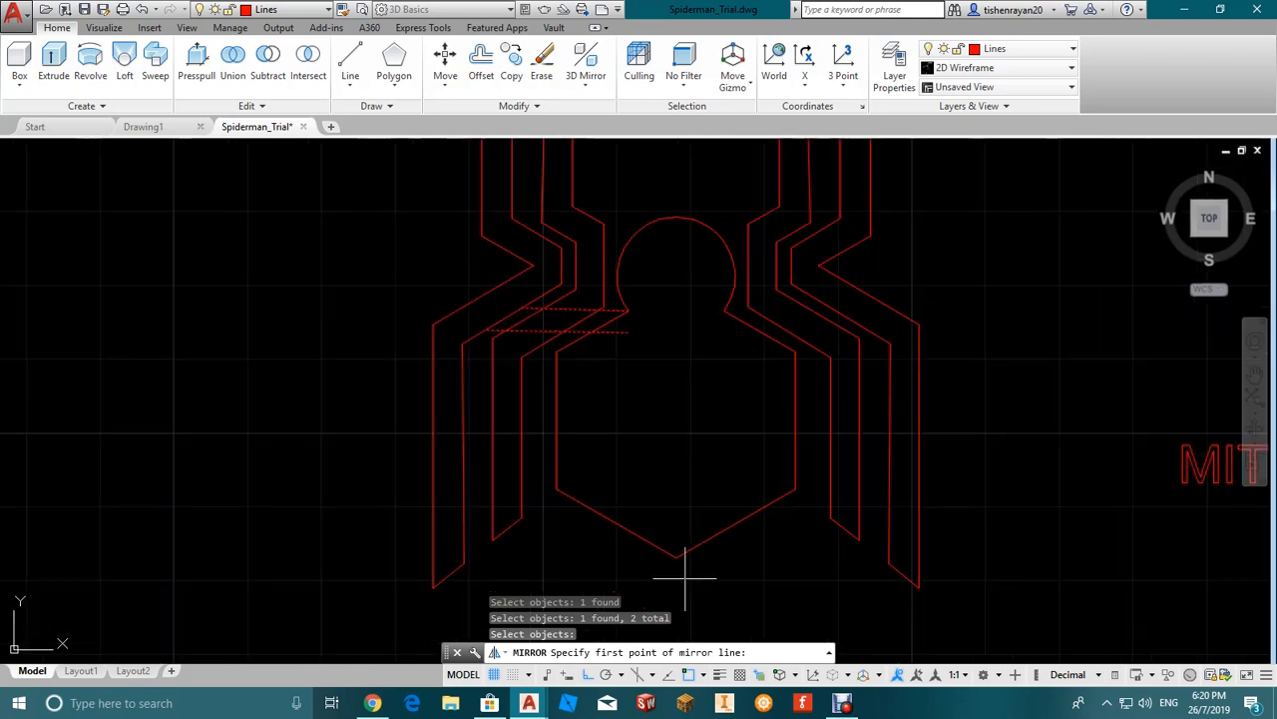
click(677, 557)
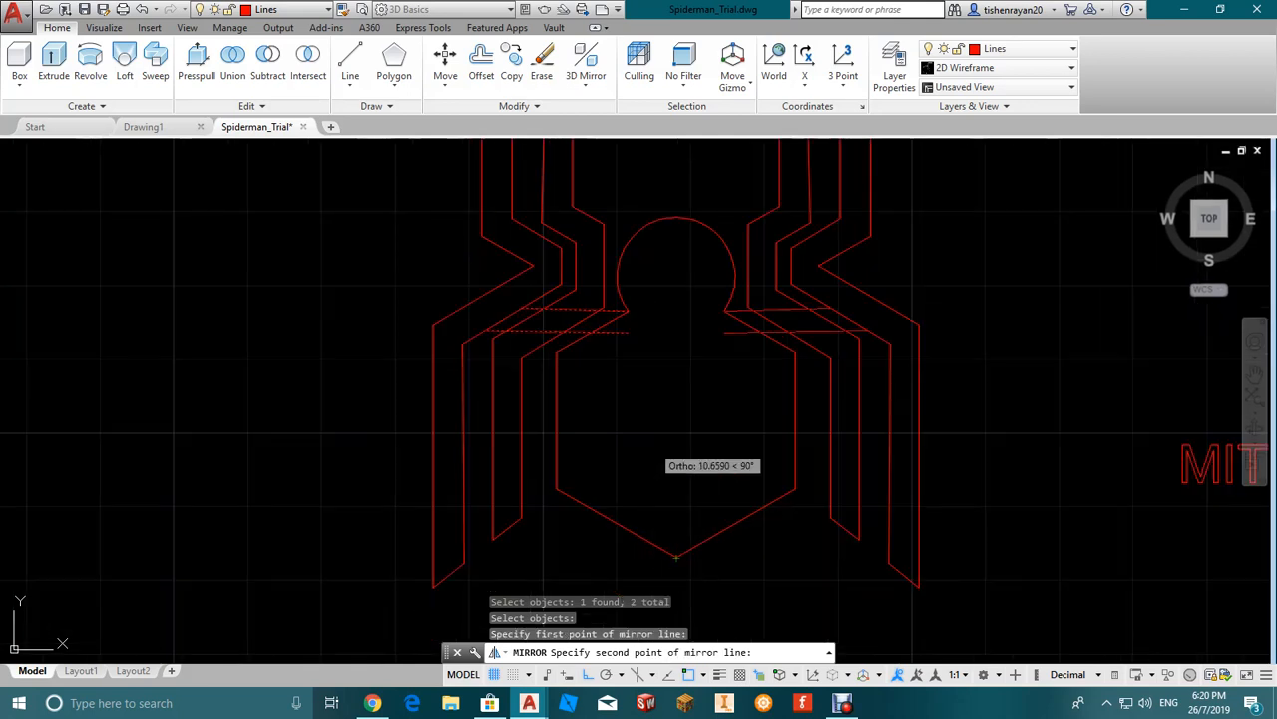
click(676, 215)
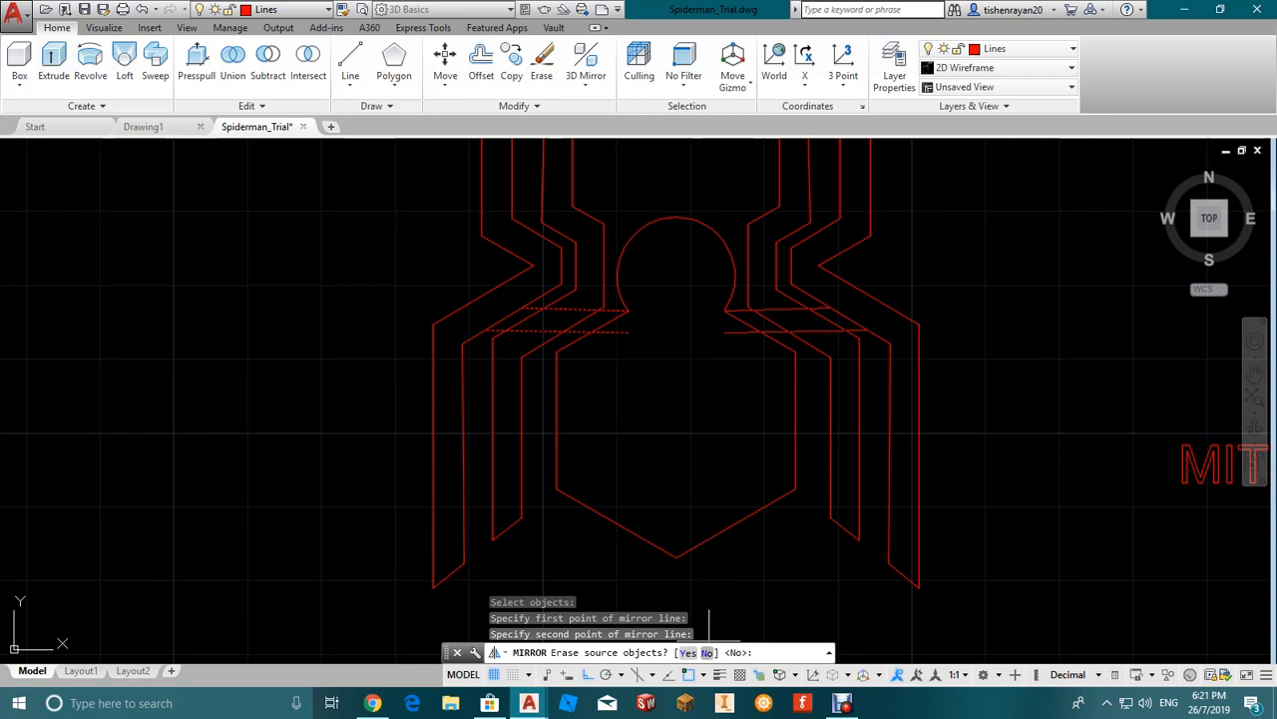
click(707, 651)
scroll(695, 373, up, 2)
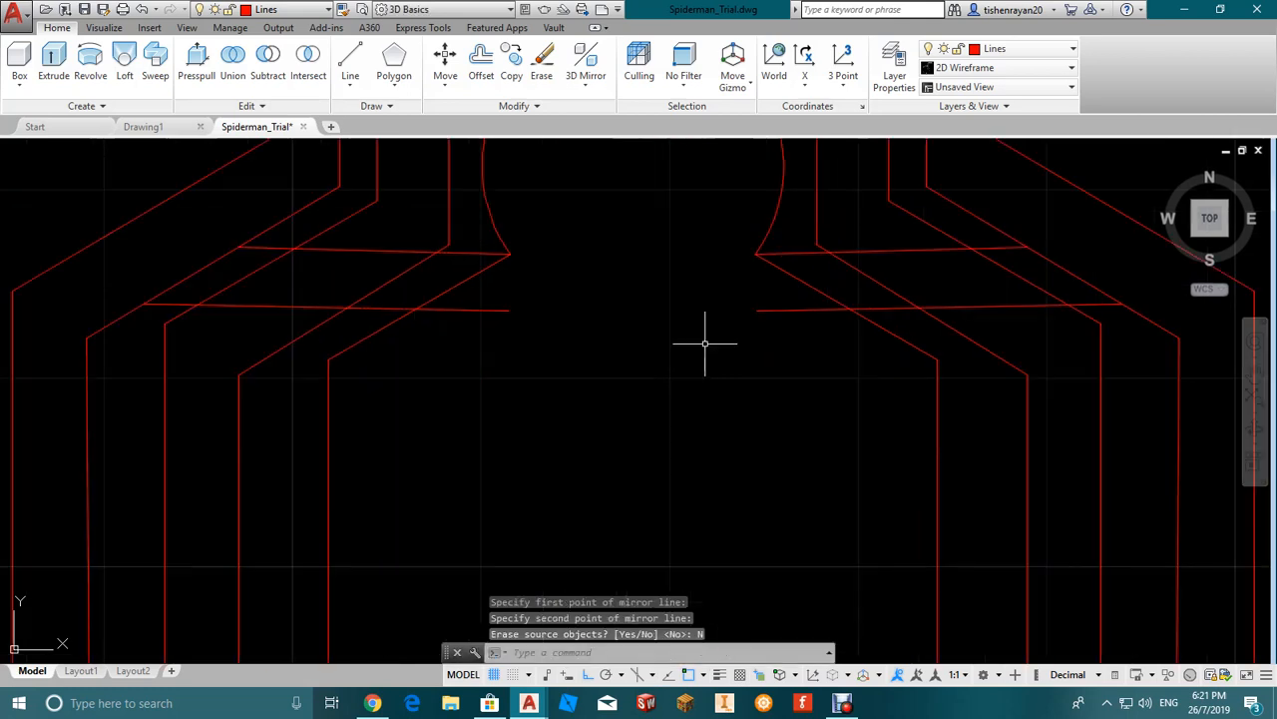
scroll(1033, 265, up, 4)
scroll(1033, 264, down, 5)
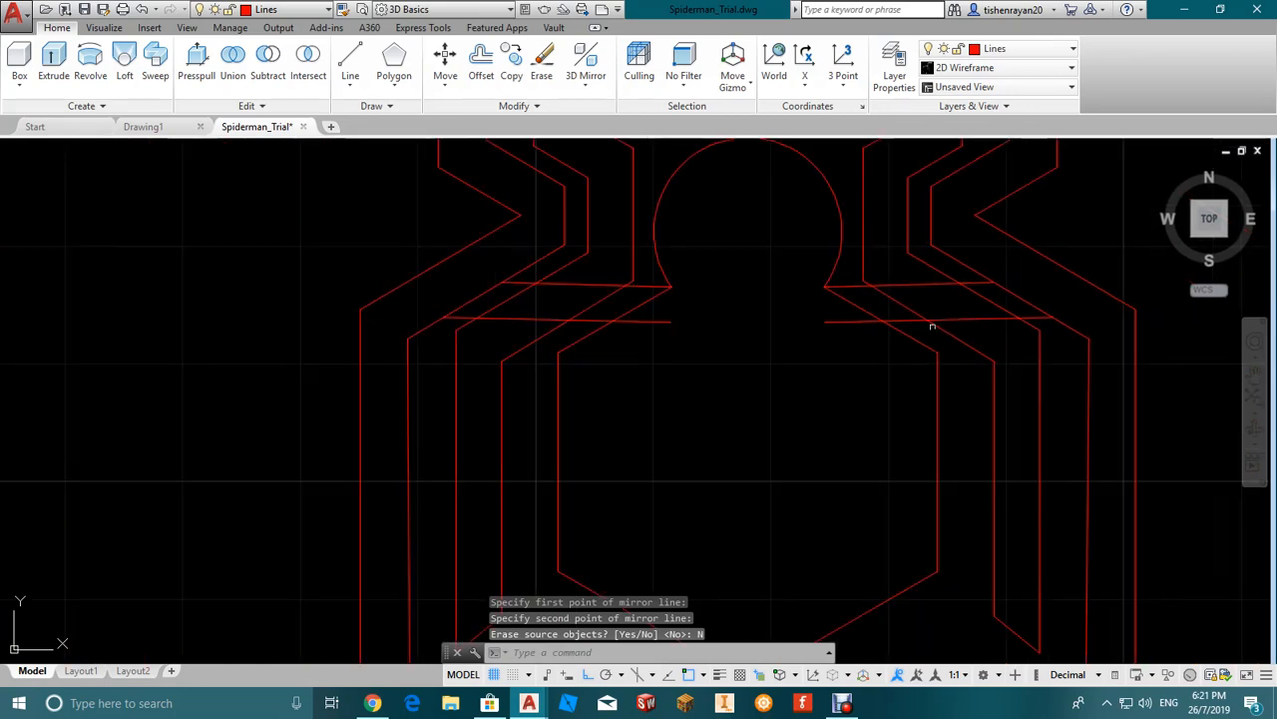
scroll(615, 261, up, 2)
scroll(615, 261, up, 1)
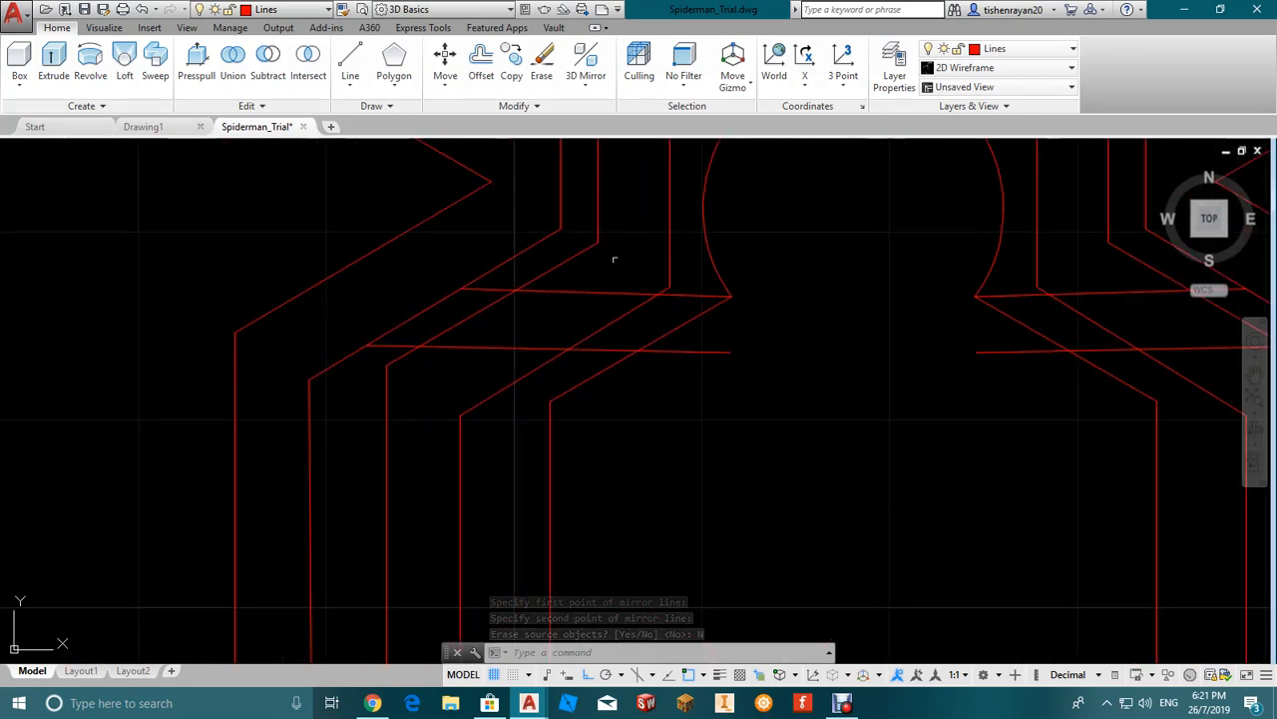
scroll(648, 334, up, 3)
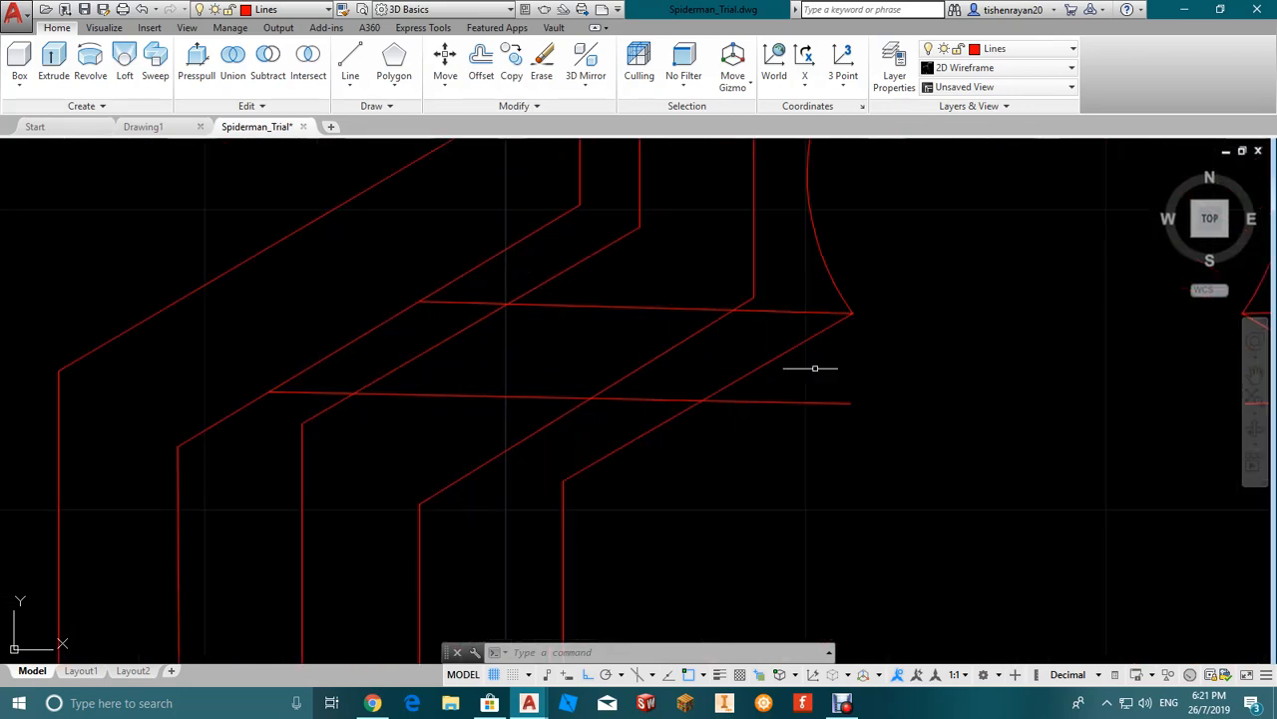
key(Escape)
scroll(920, 413, down, 2)
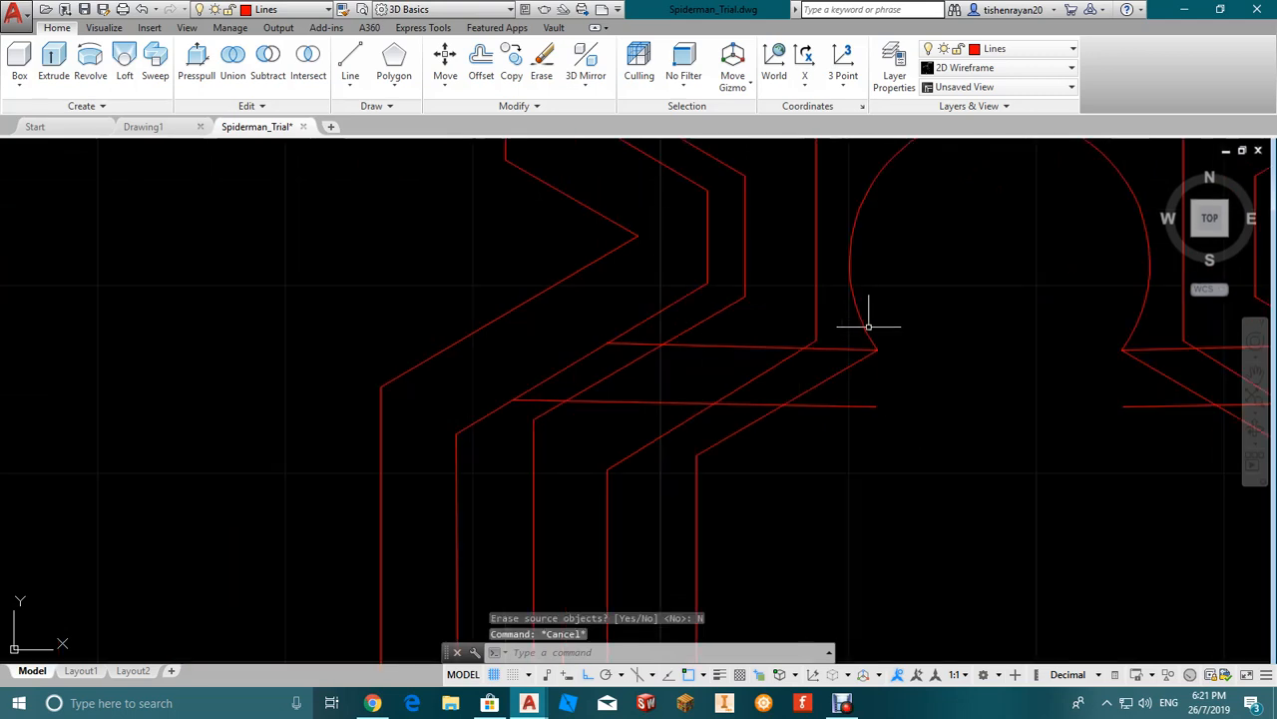
Step: Trim the overlapping segments where the two left connecting lines cross the left legs and body, leaving open channels between the parts
text(tr)
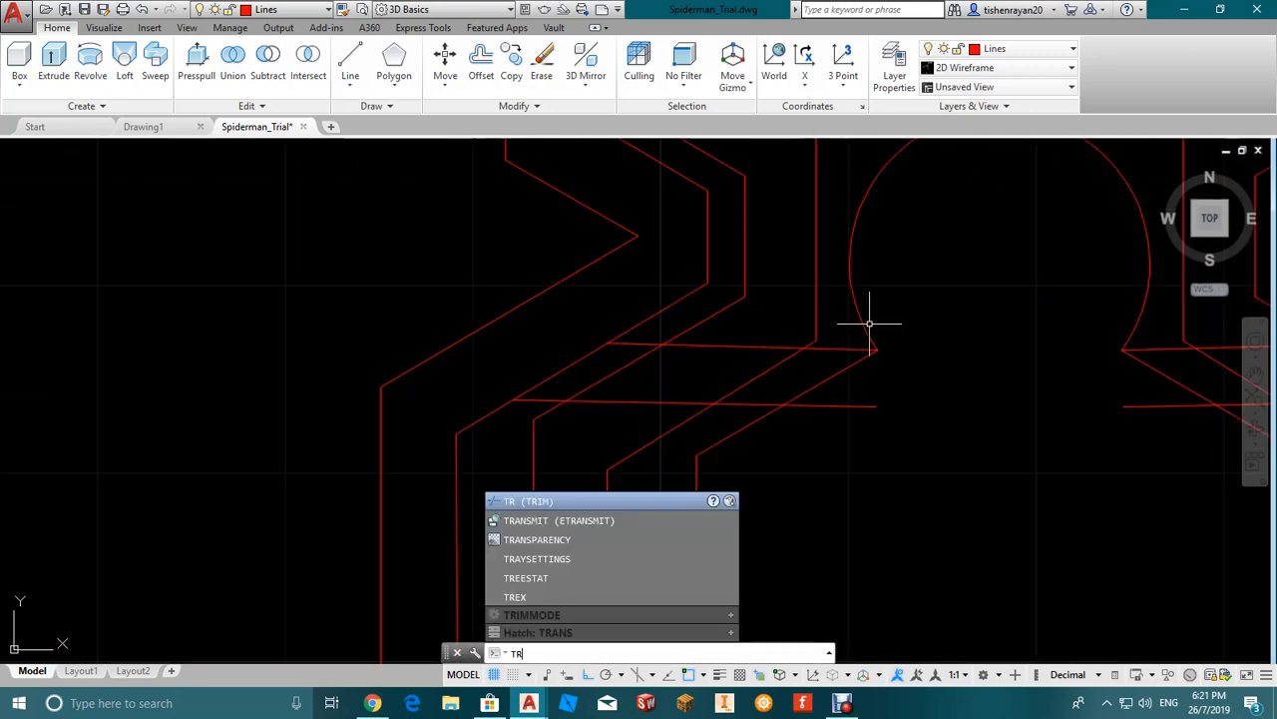
key(Return)
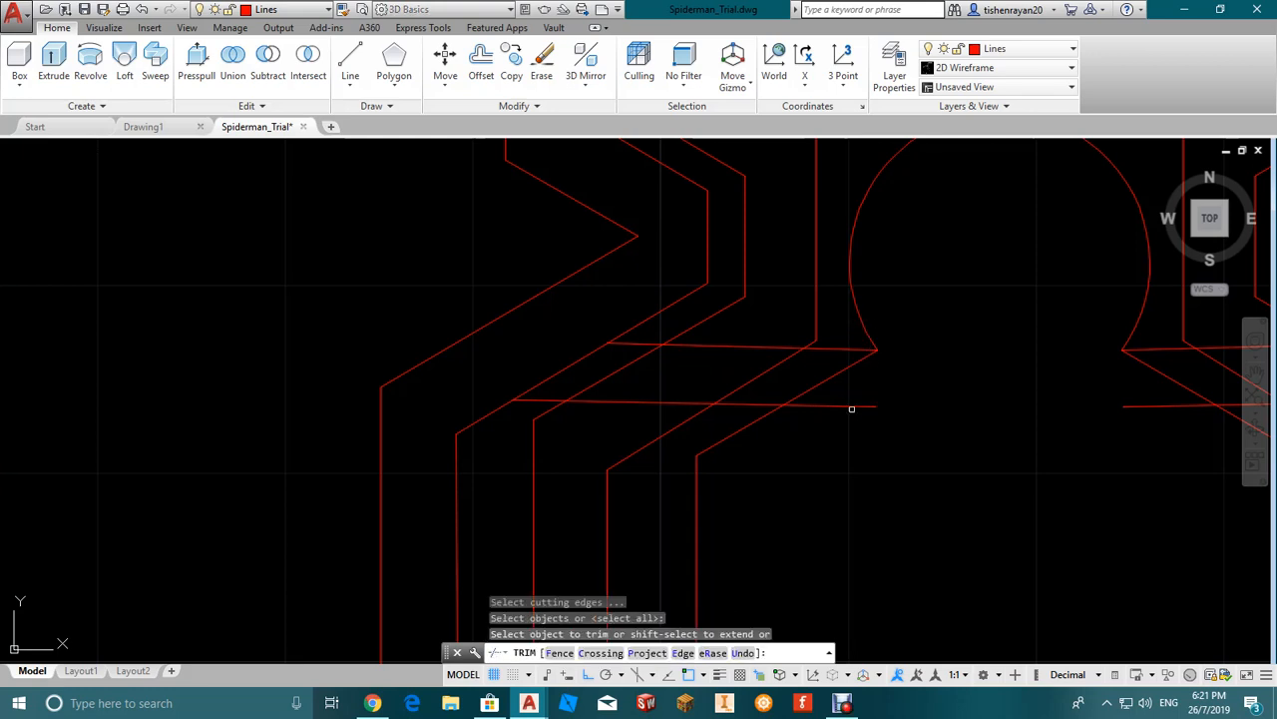
click(851, 407)
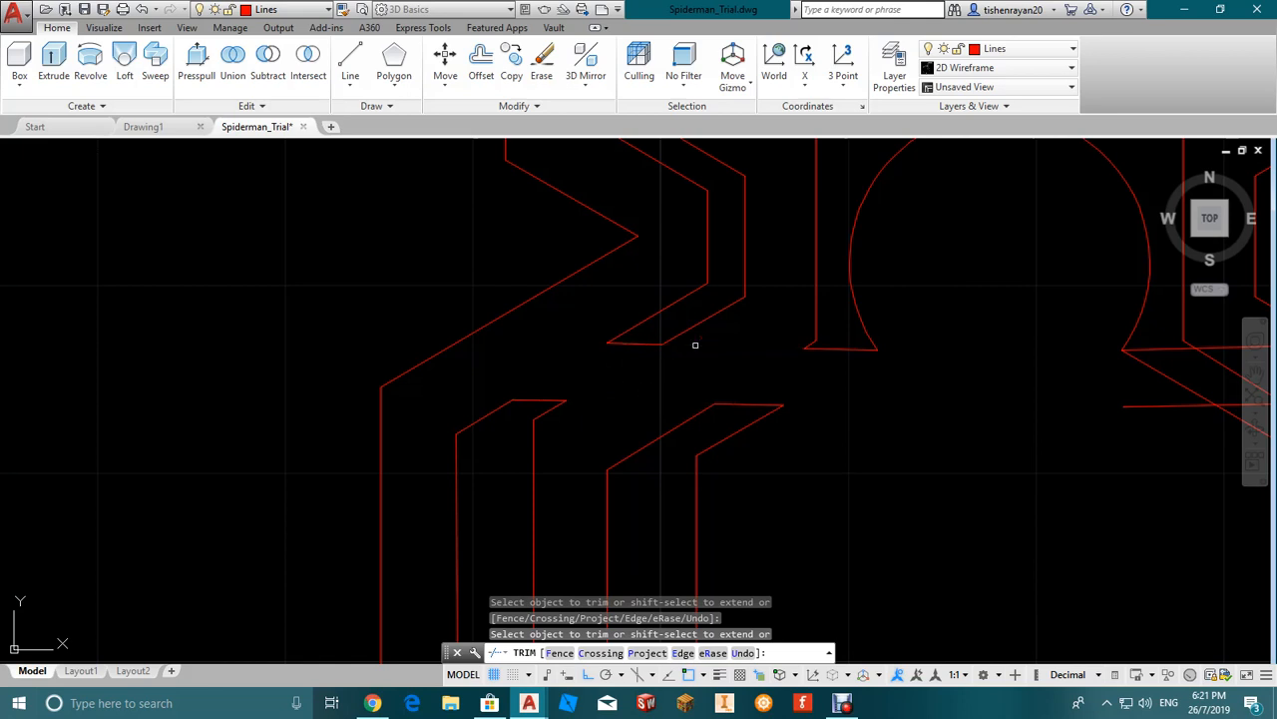
Step: Trim the matching overlaps of the two mirrored connecting lines with the right legs and body
scroll(705, 339, down, 4)
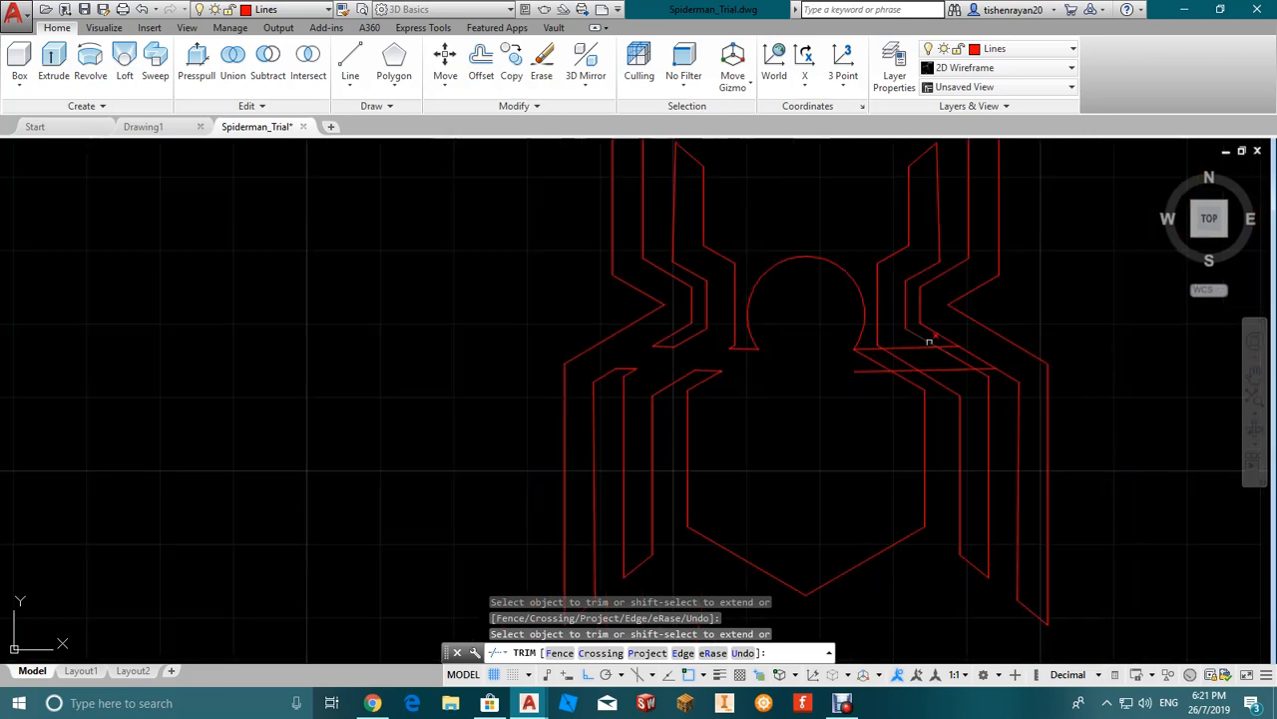
scroll(929, 342, up, 4)
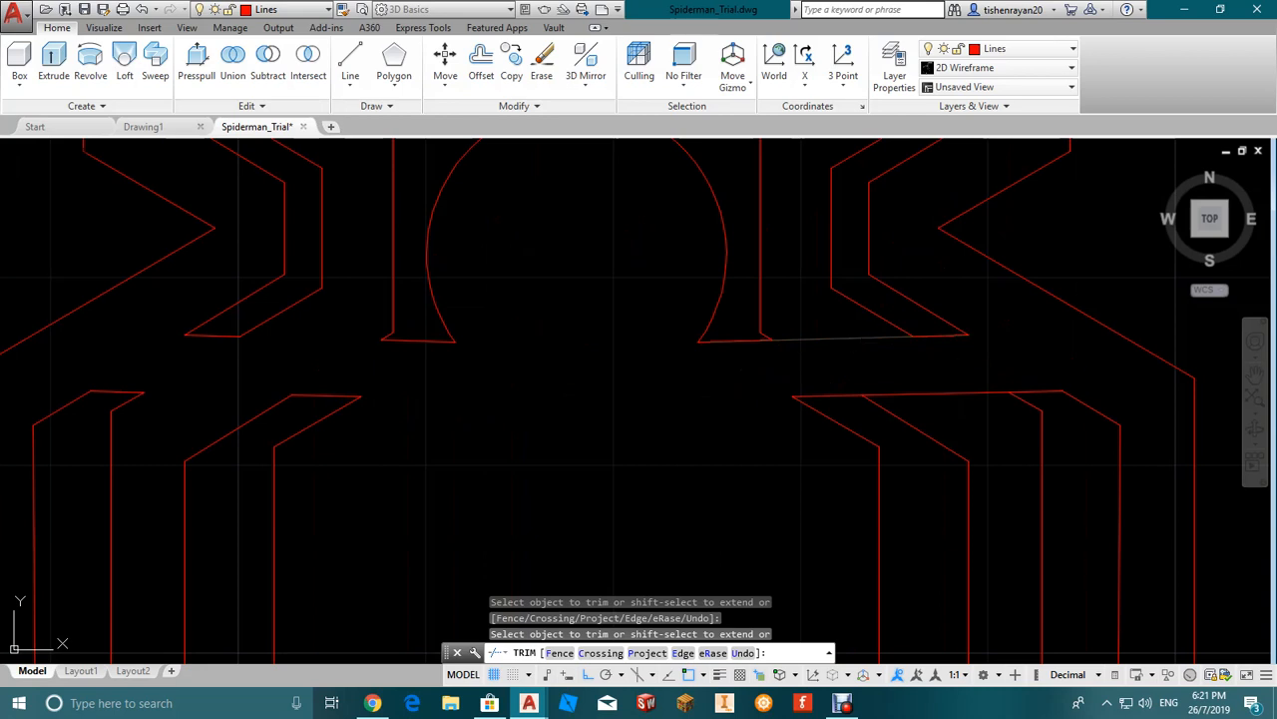
click(848, 339)
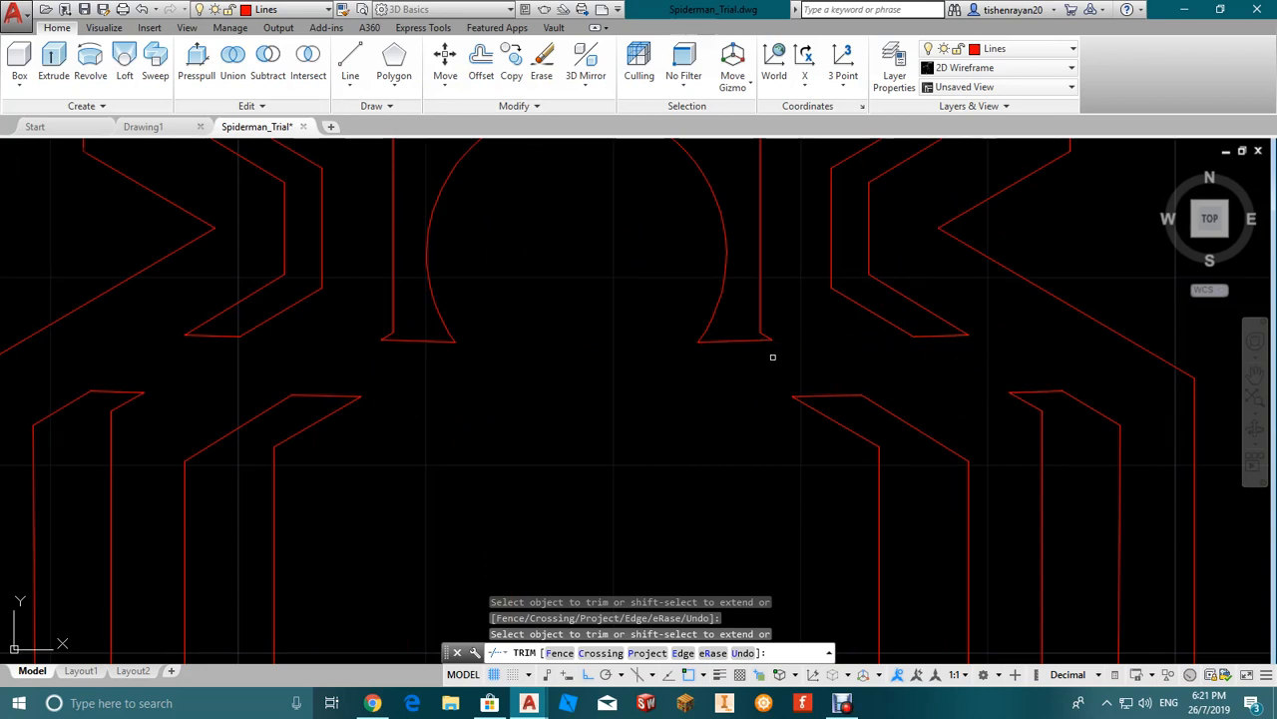
click(747, 350)
scroll(748, 351, up, 8)
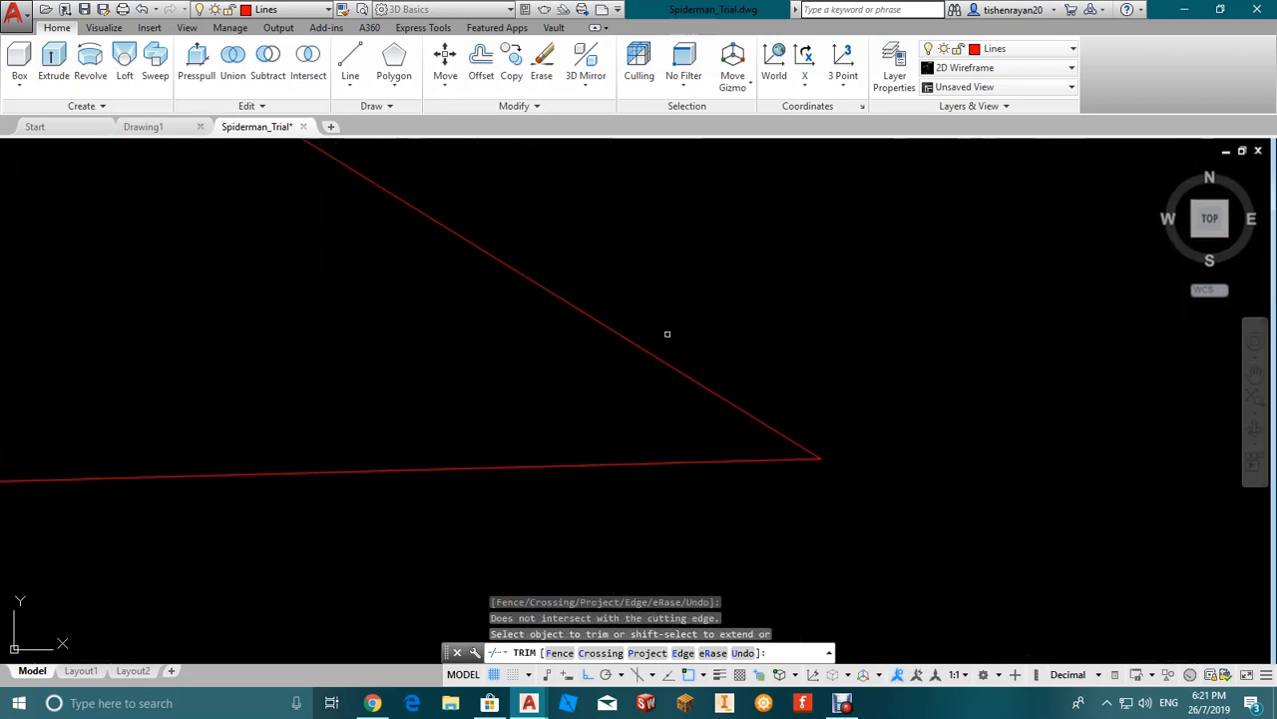
scroll(753, 402, down, 10)
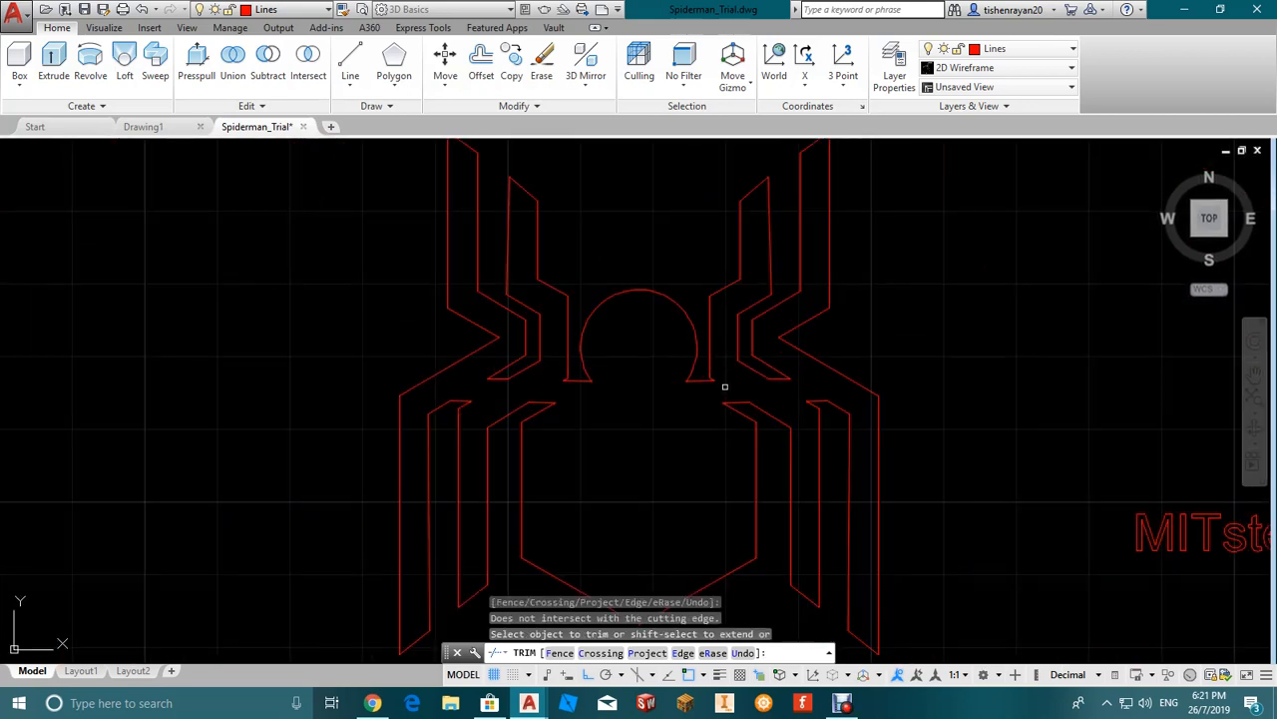
key(Escape)
Step: Inspect the trimmed corners of the legs and head base up close for gaps or overshooting lines, including the overall outline
scroll(784, 374, up, 8)
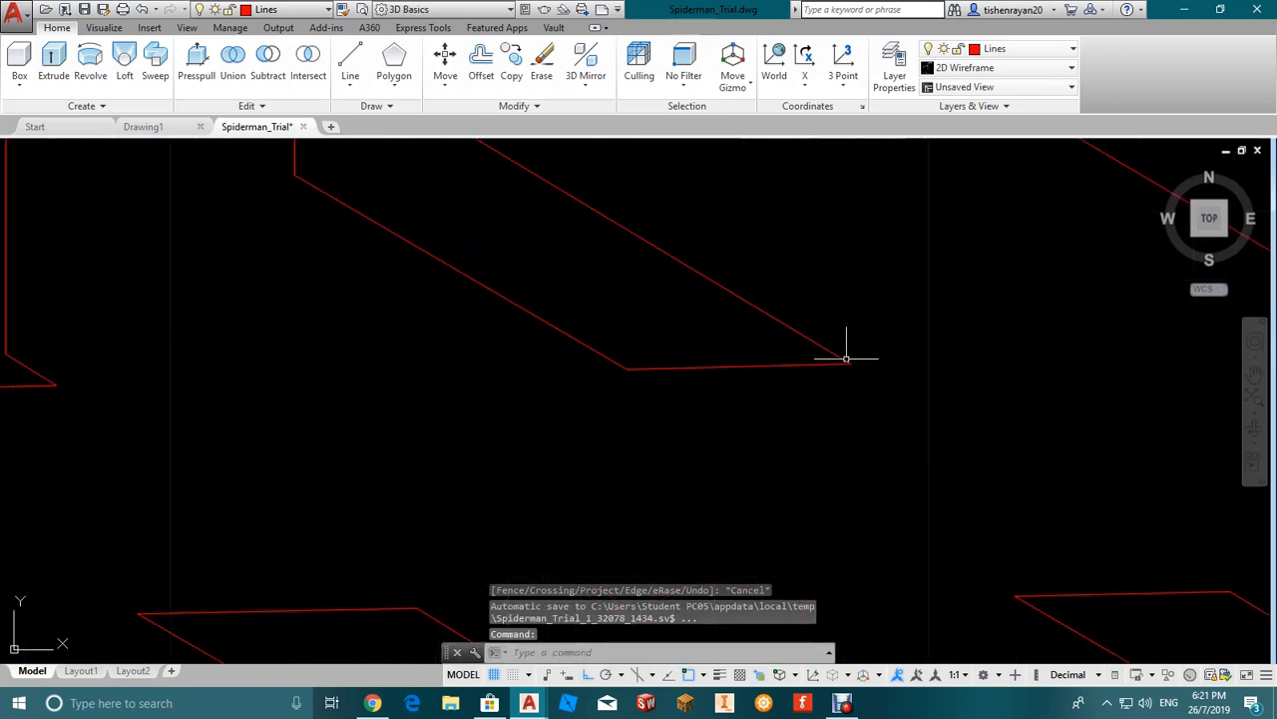
scroll(858, 373, up, 6)
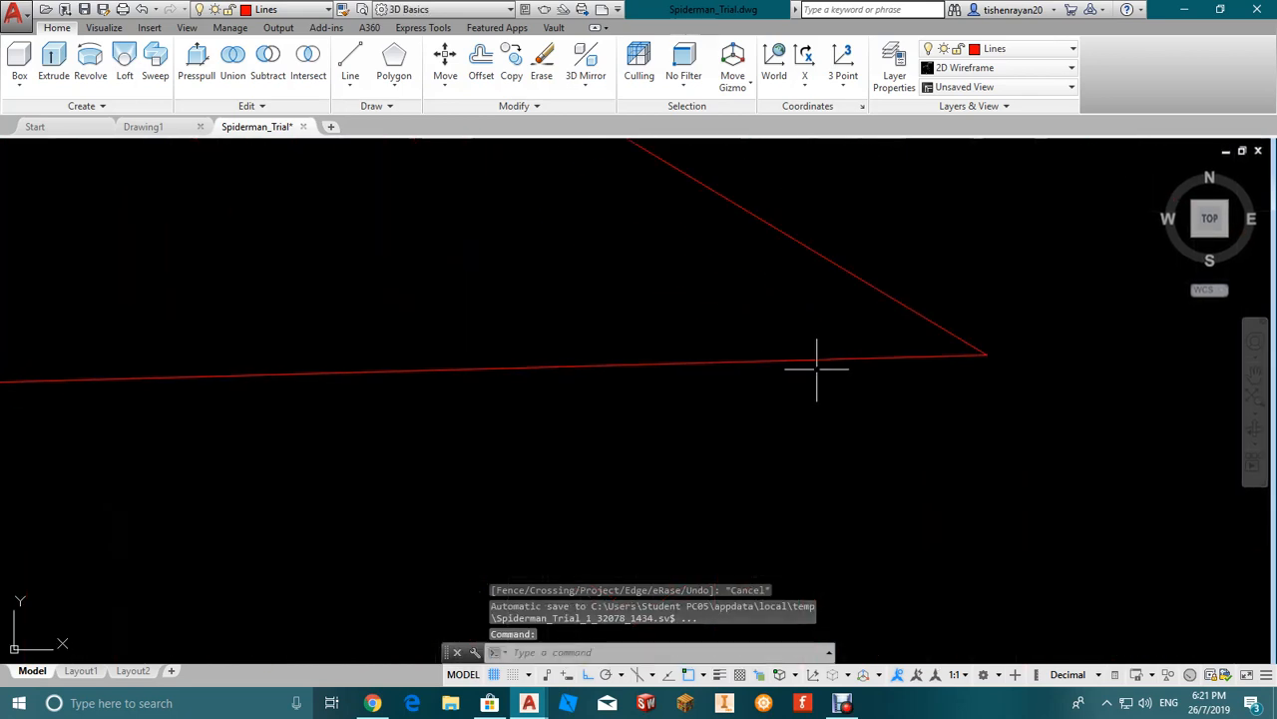
scroll(818, 366, down, 6)
scroll(838, 367, down, 4)
scroll(622, 377, up, 4)
scroll(627, 383, up, 3)
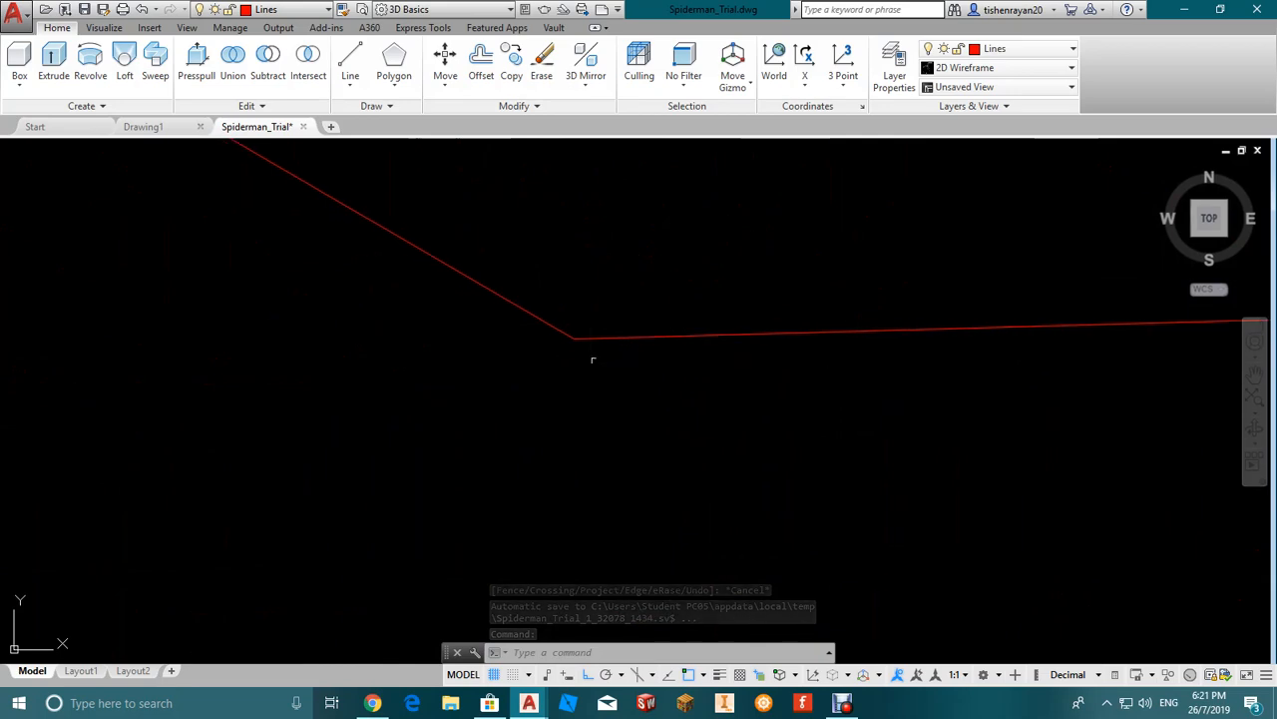
scroll(637, 354, down, 3)
scroll(684, 357, down, 6)
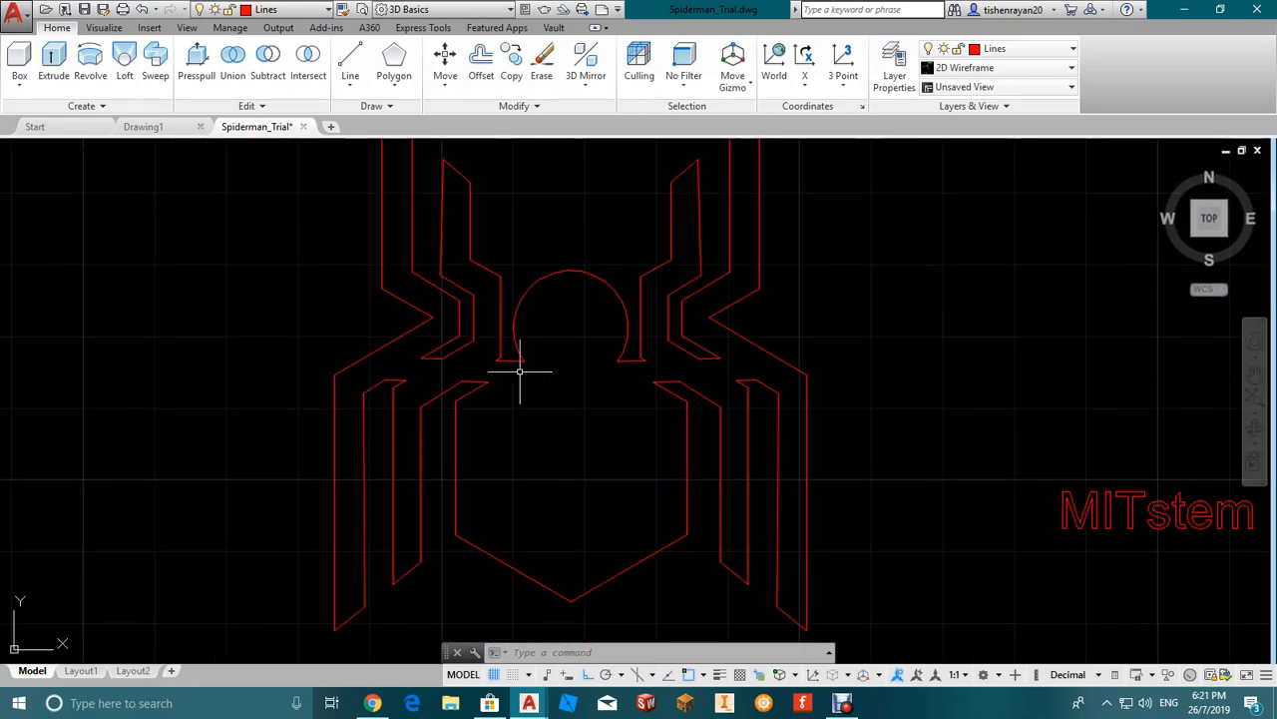
scroll(410, 356, up, 8)
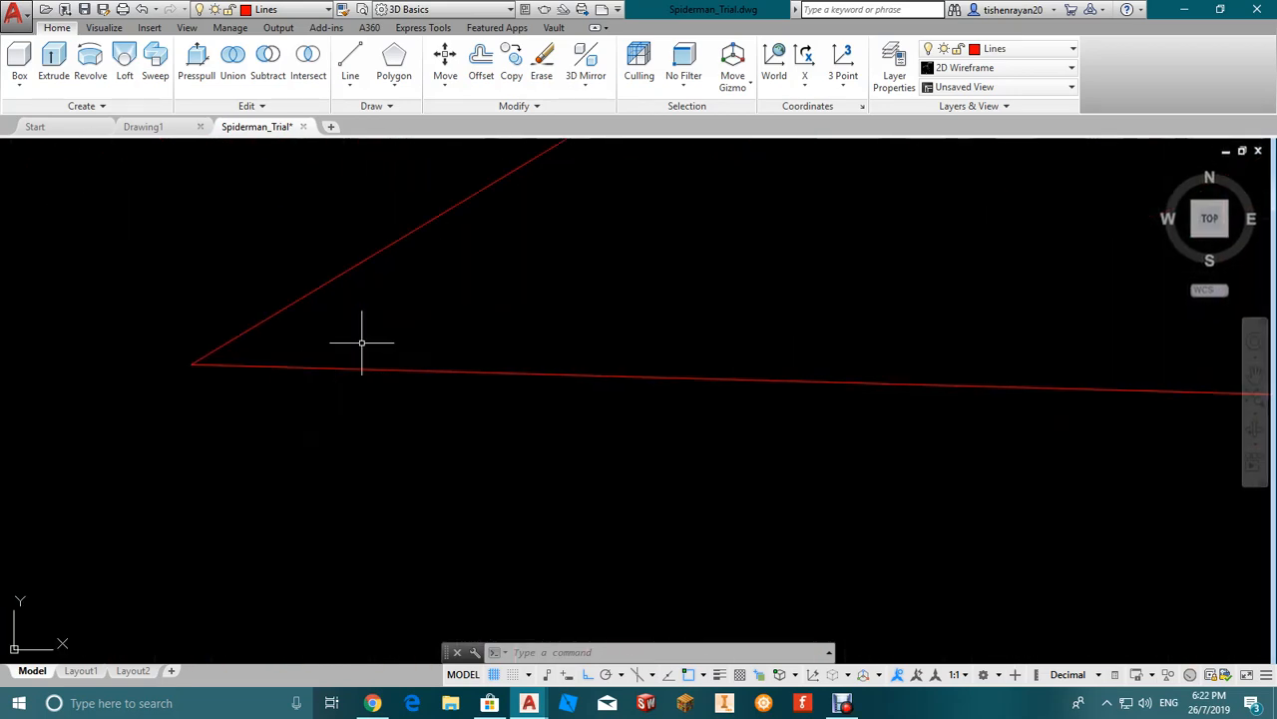
scroll(430, 356, down, 4)
scroll(366, 407, down, 3)
scroll(300, 434, down, 10)
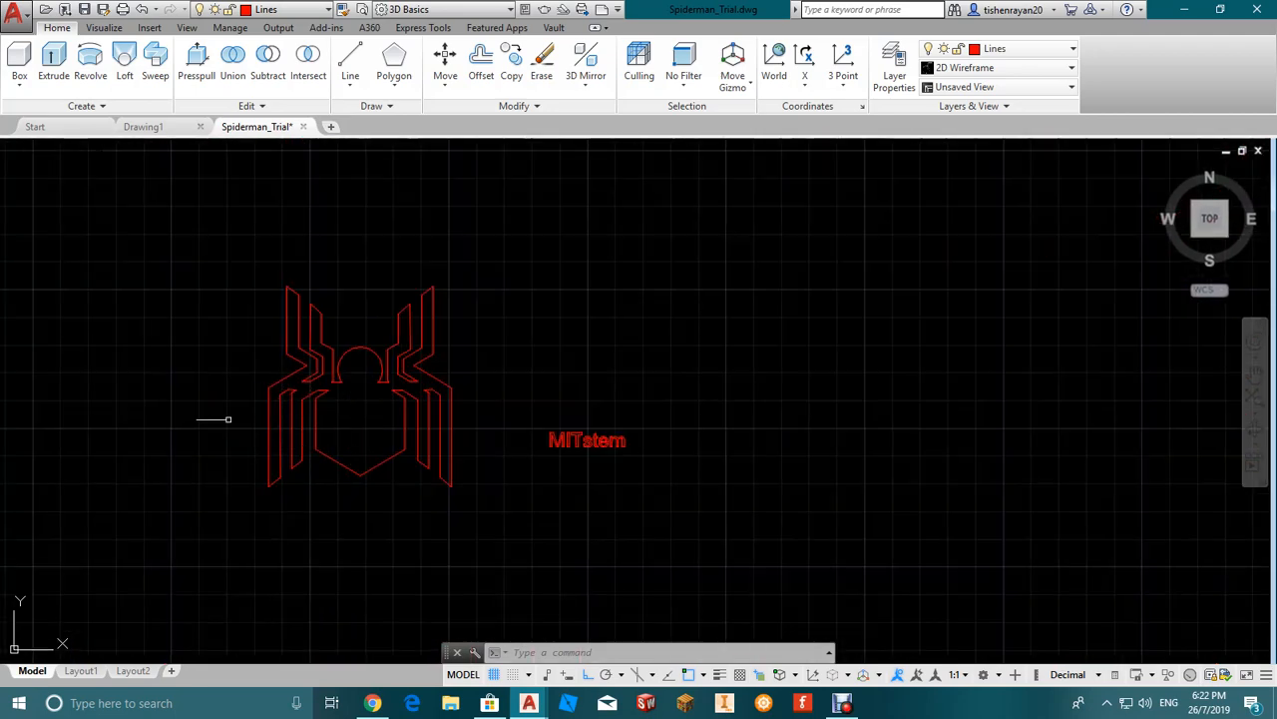
scroll(195, 406, up, 2)
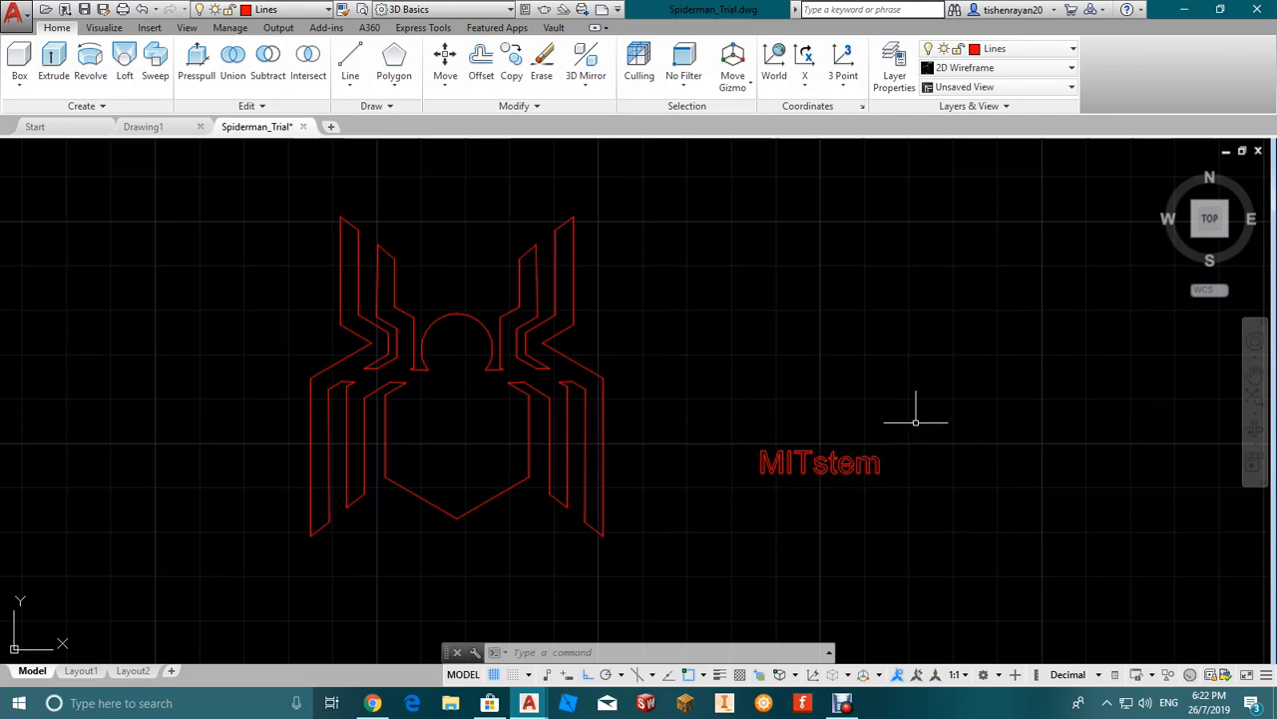
Step: Move the MITstem text into the middle of the spider's body with ortho mode off
click(445, 62)
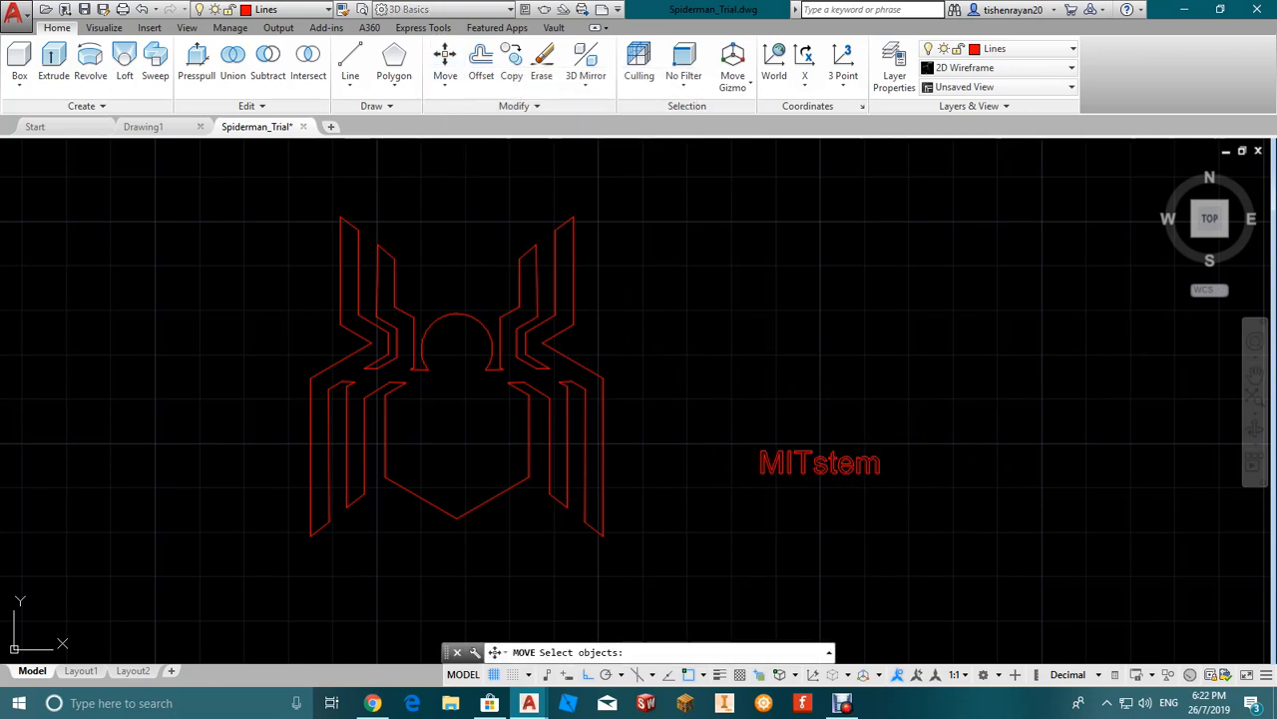
click(909, 482)
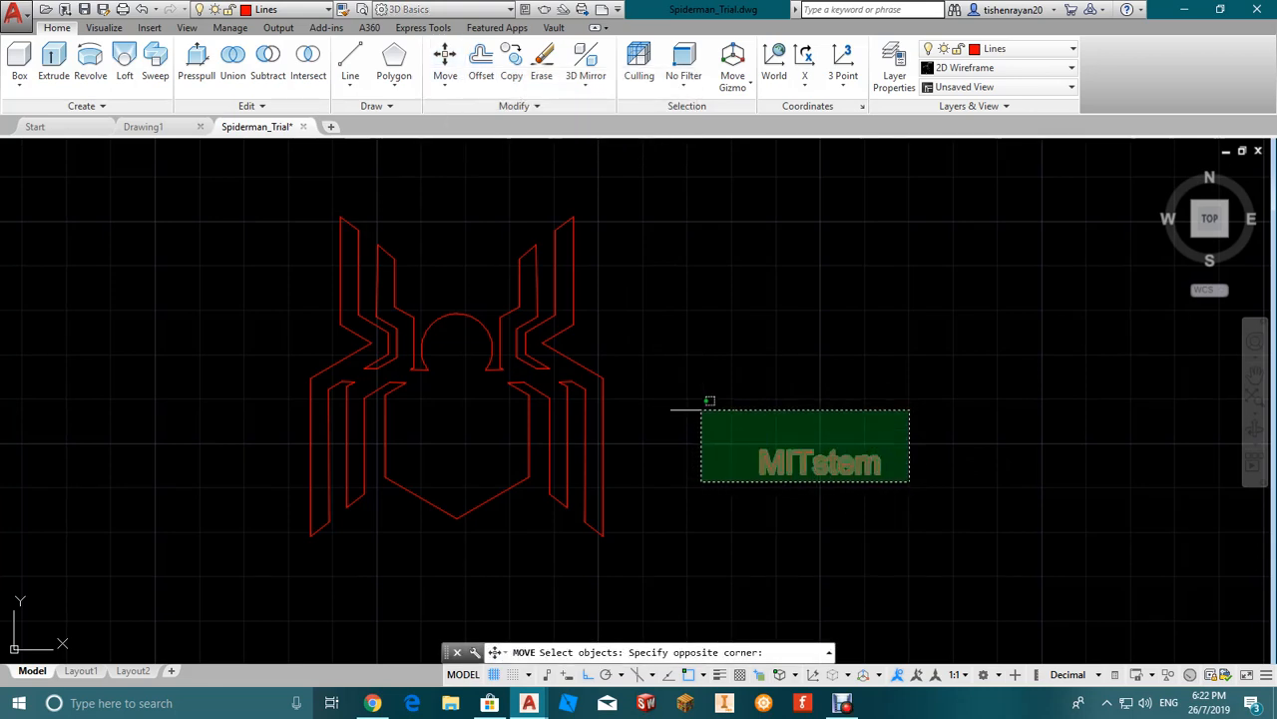
click(702, 395)
scroll(704, 409, down, 2)
scroll(799, 479, up, 4)
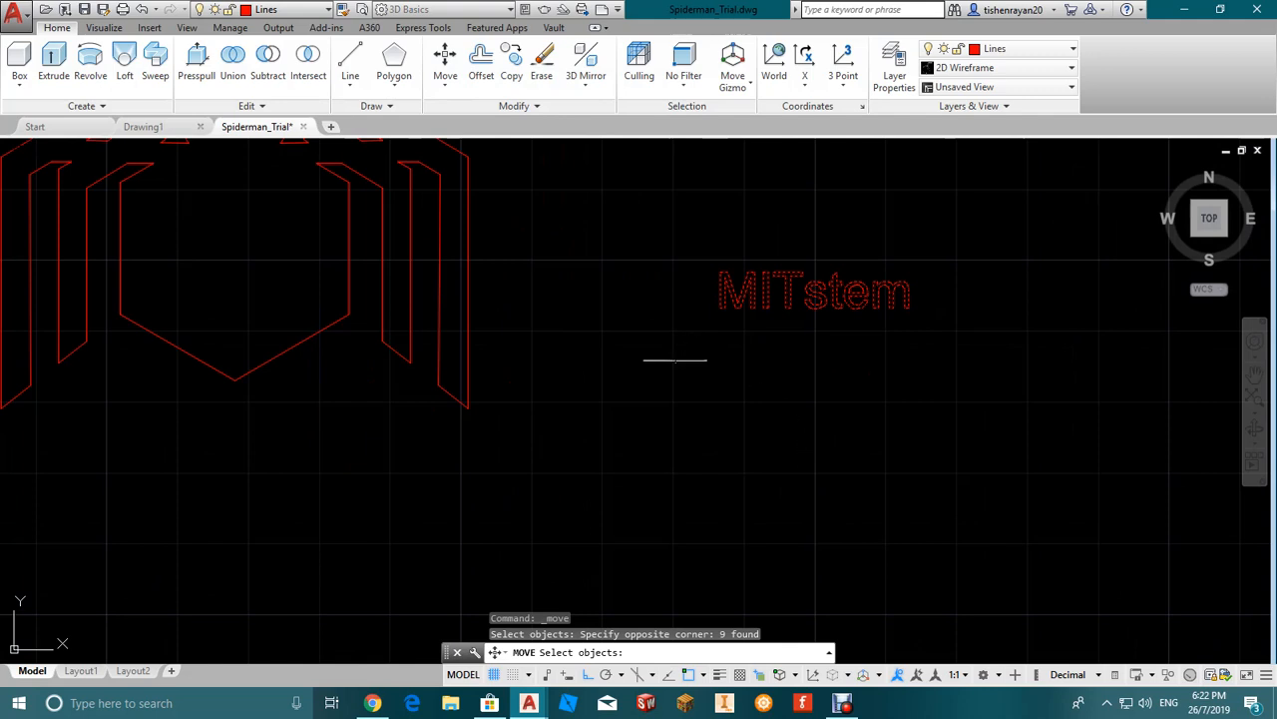
key(Return)
scroll(704, 357, down, 4)
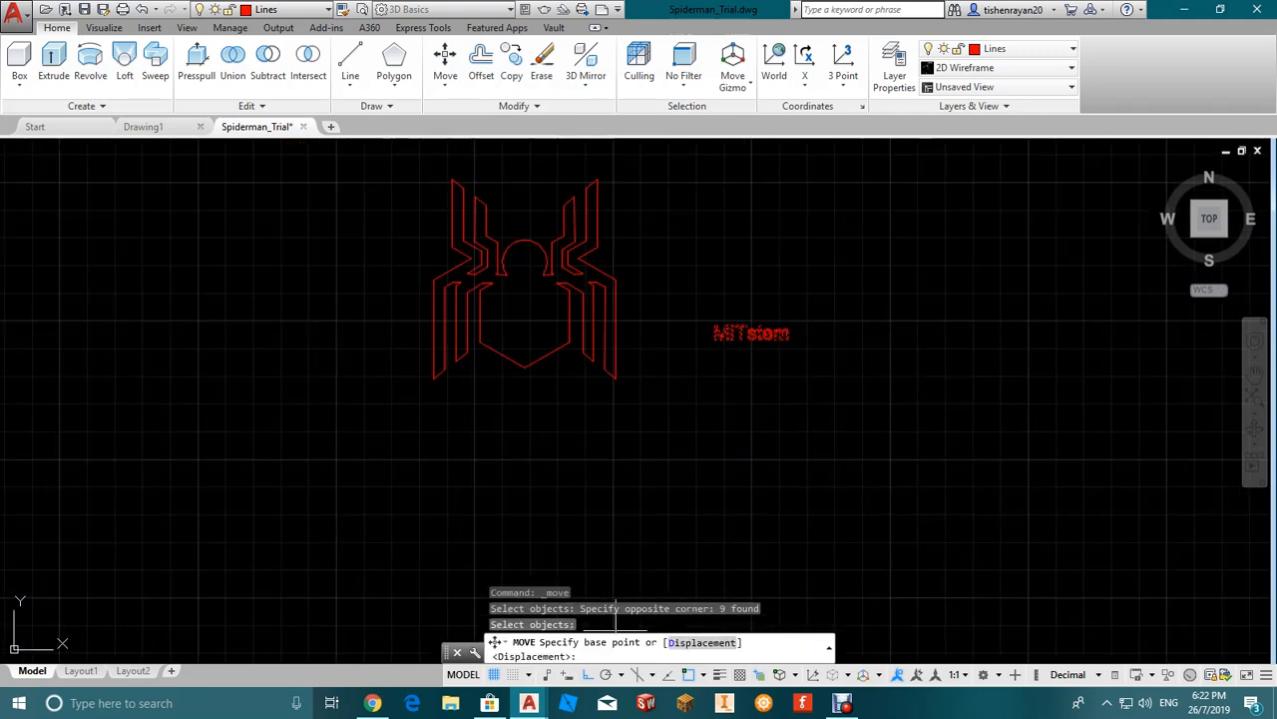
scroll(749, 339, up, 4)
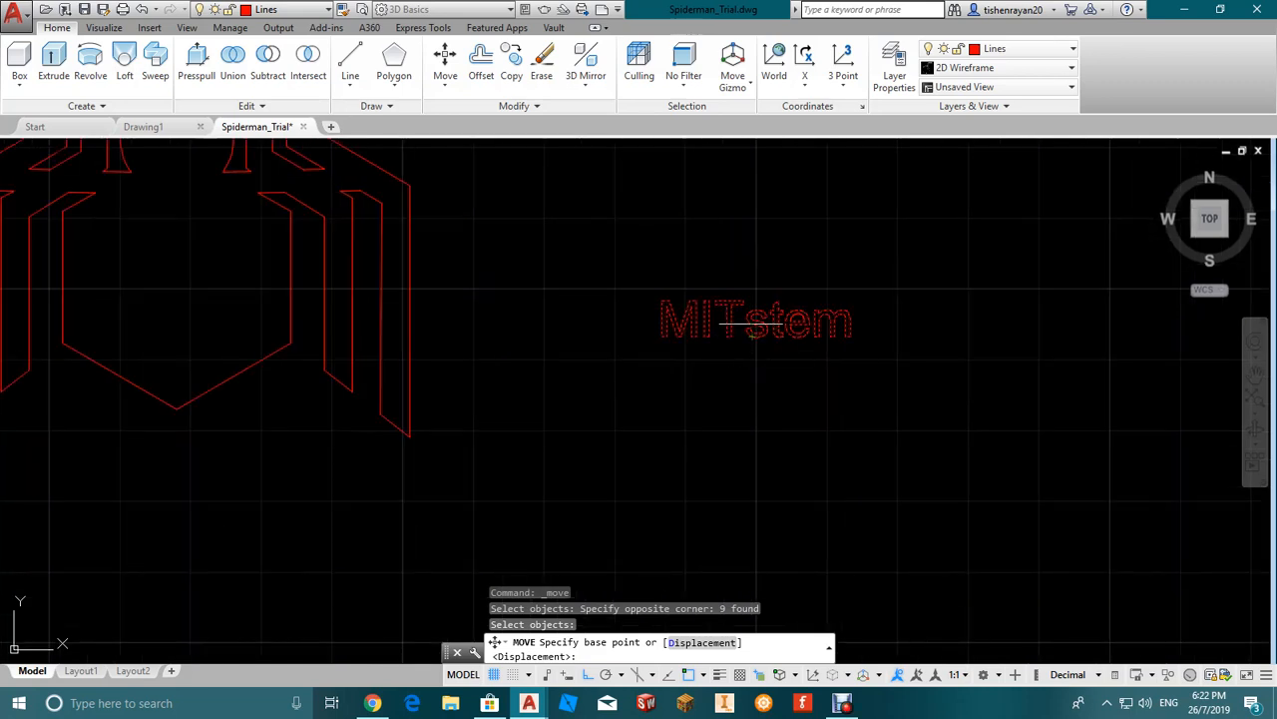
click(778, 323)
scroll(758, 317, down, 4)
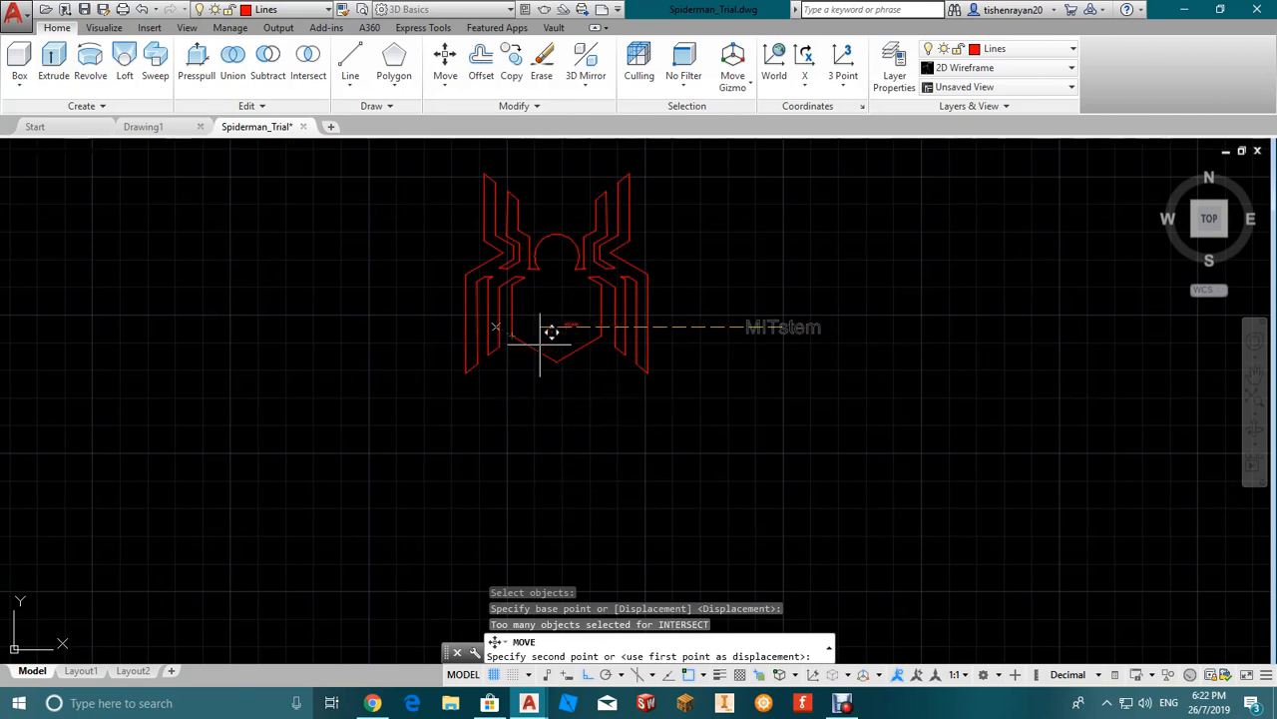
key(F8)
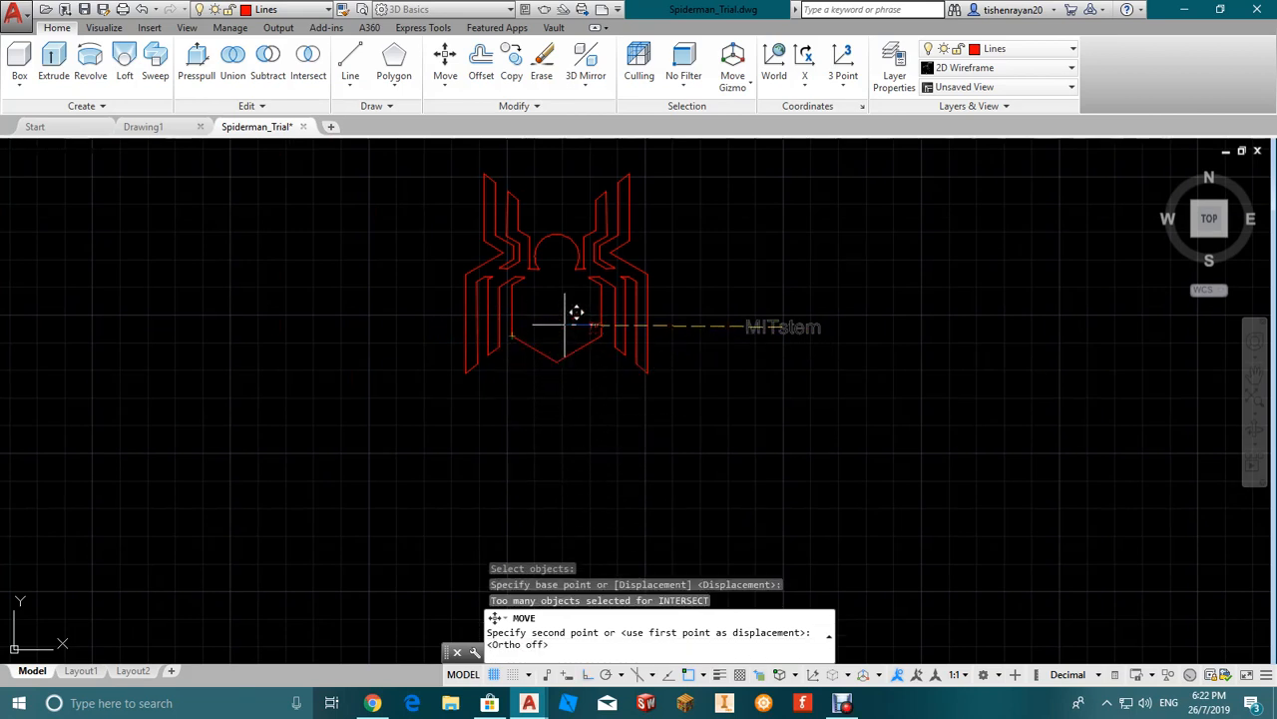
scroll(571, 299, up, 2)
scroll(563, 302, up, 2)
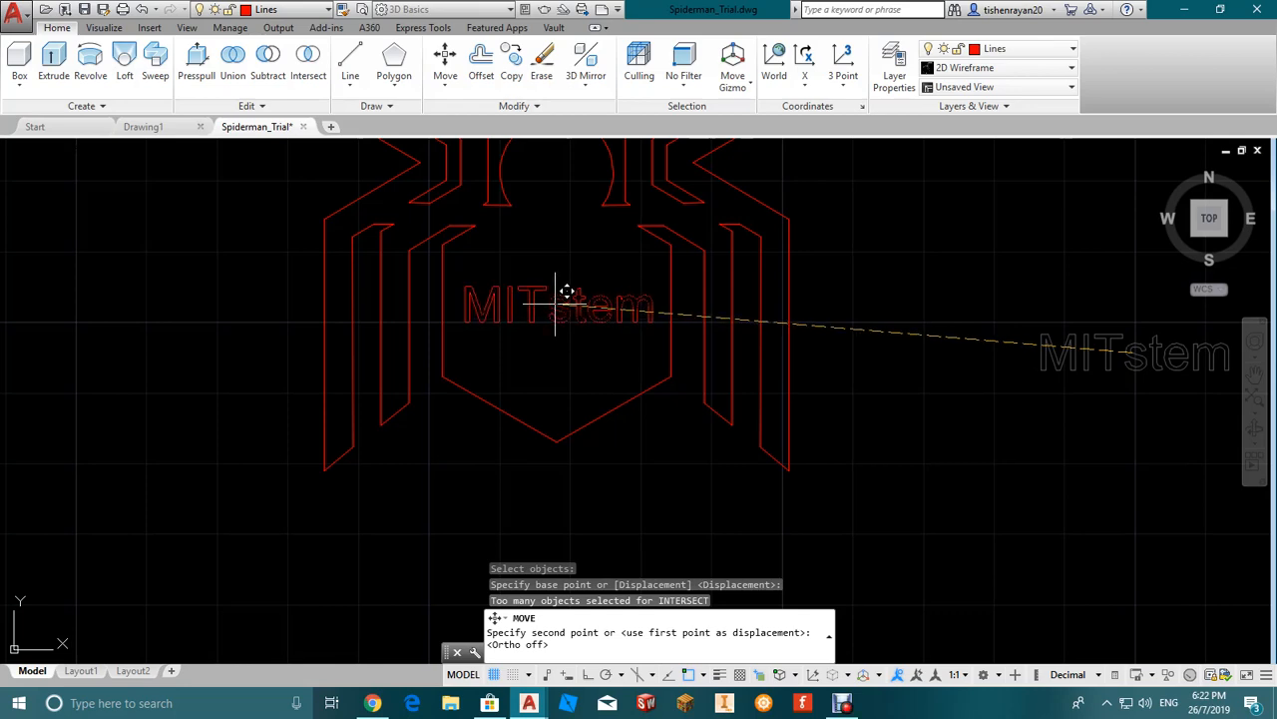
click(556, 300)
scroll(642, 331, down, 3)
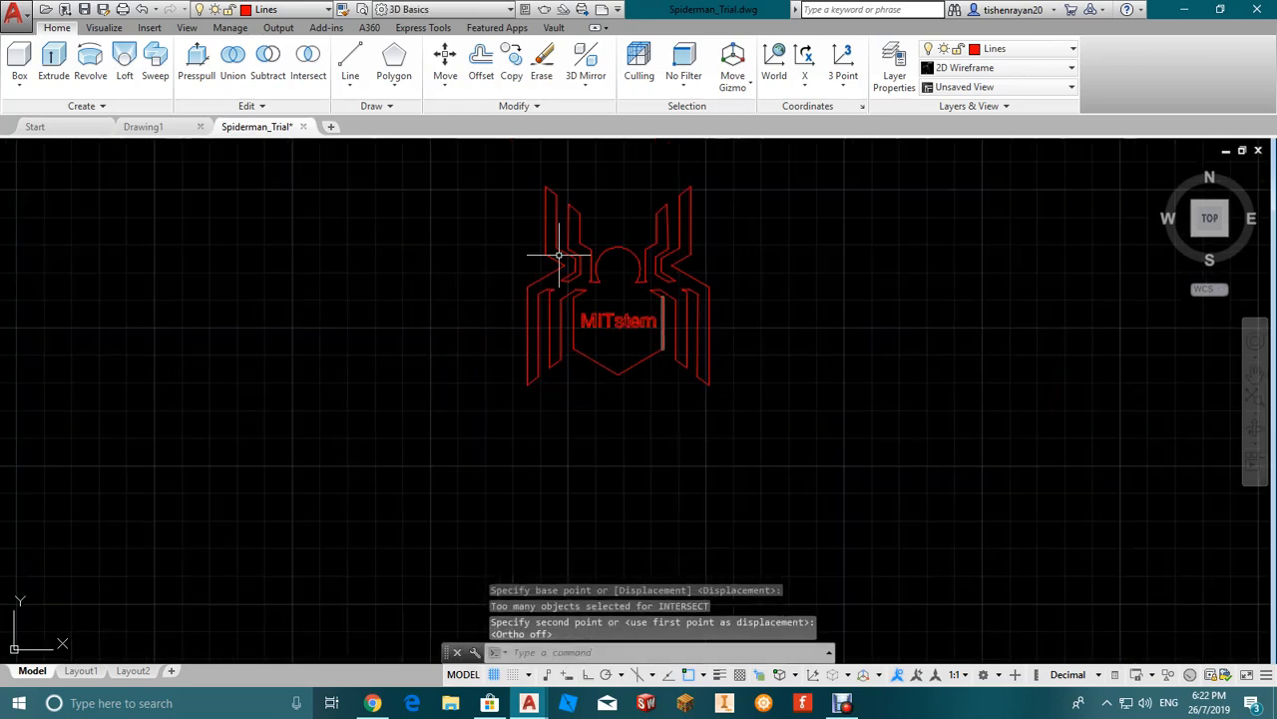
scroll(559, 255, up, 3)
scroll(568, 270, down, 1)
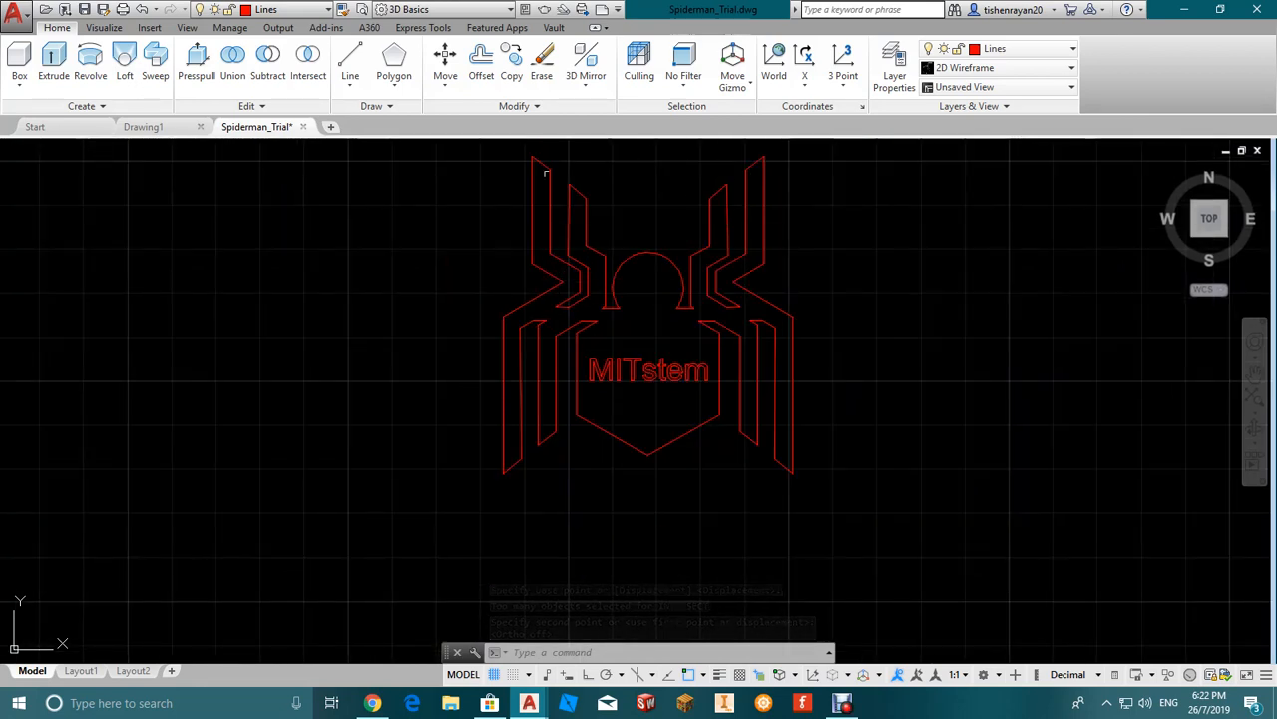
Step: Show the home isometric view and apply the Region command to the entire spider outline together with the MITstem text
mouse_move(741, 256)
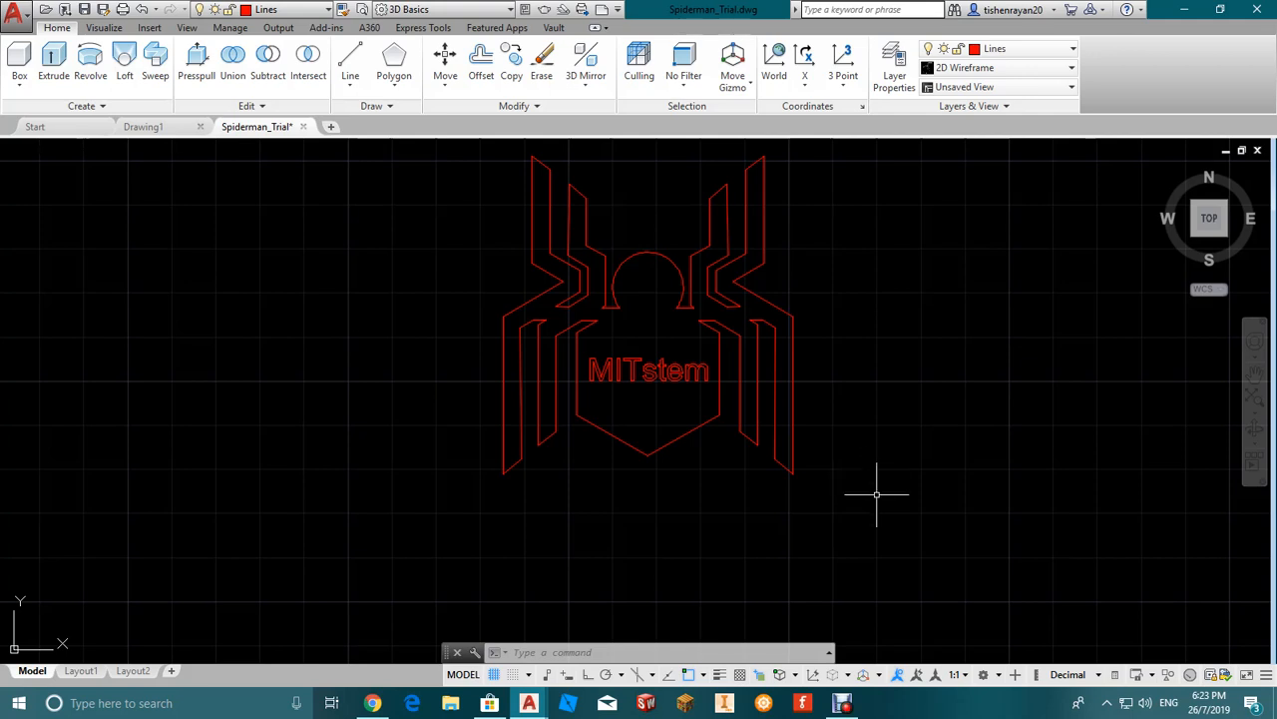
scroll(922, 451, down, 2)
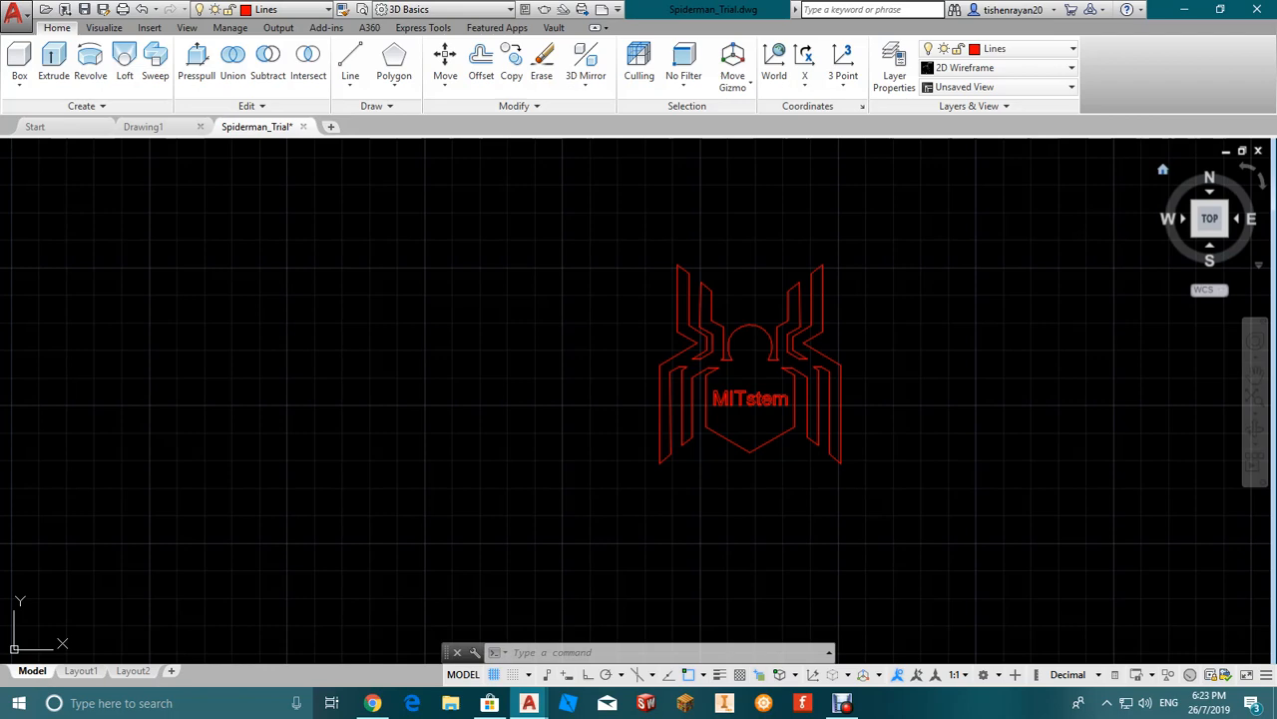
click(1163, 170)
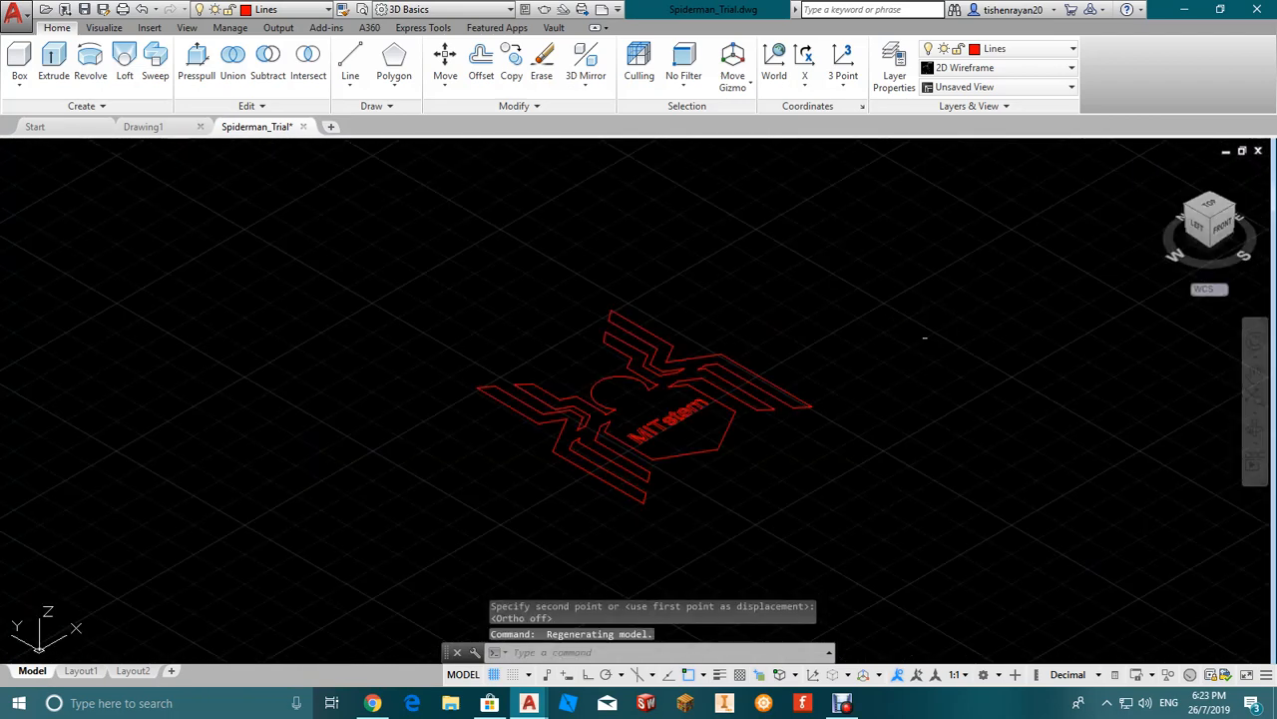
scroll(562, 469, up, 2)
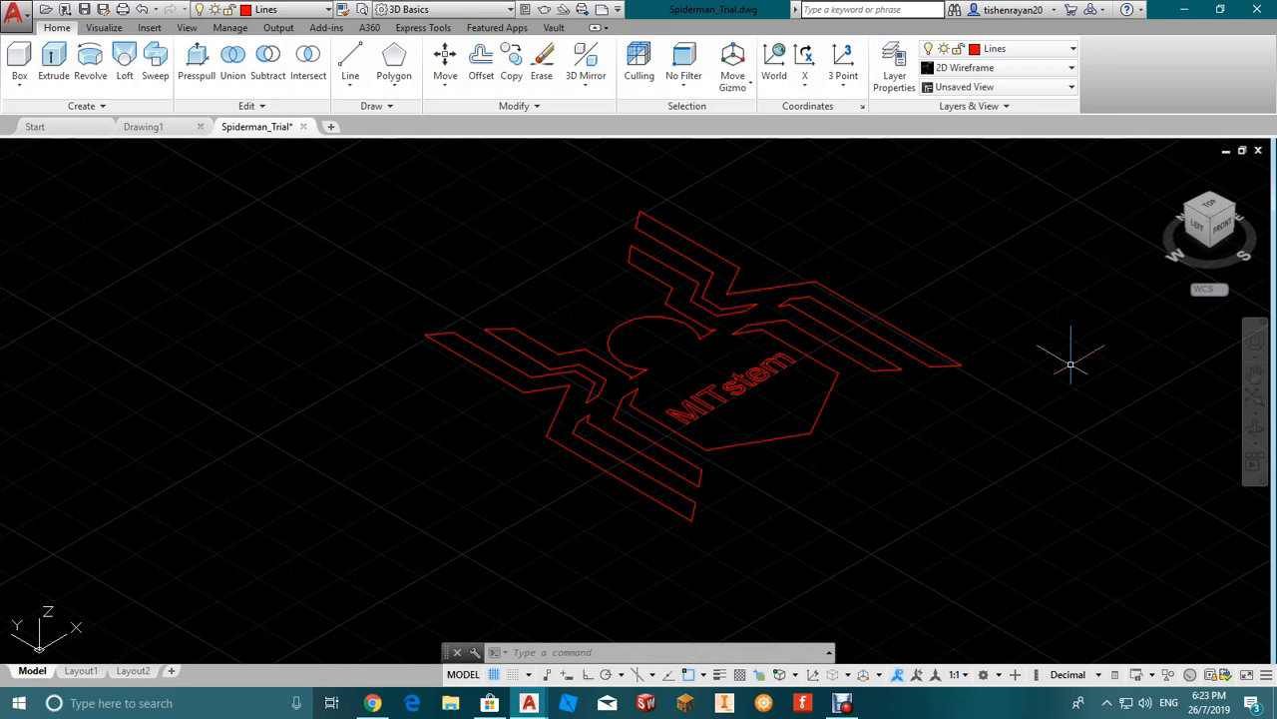
text(REGIOn)
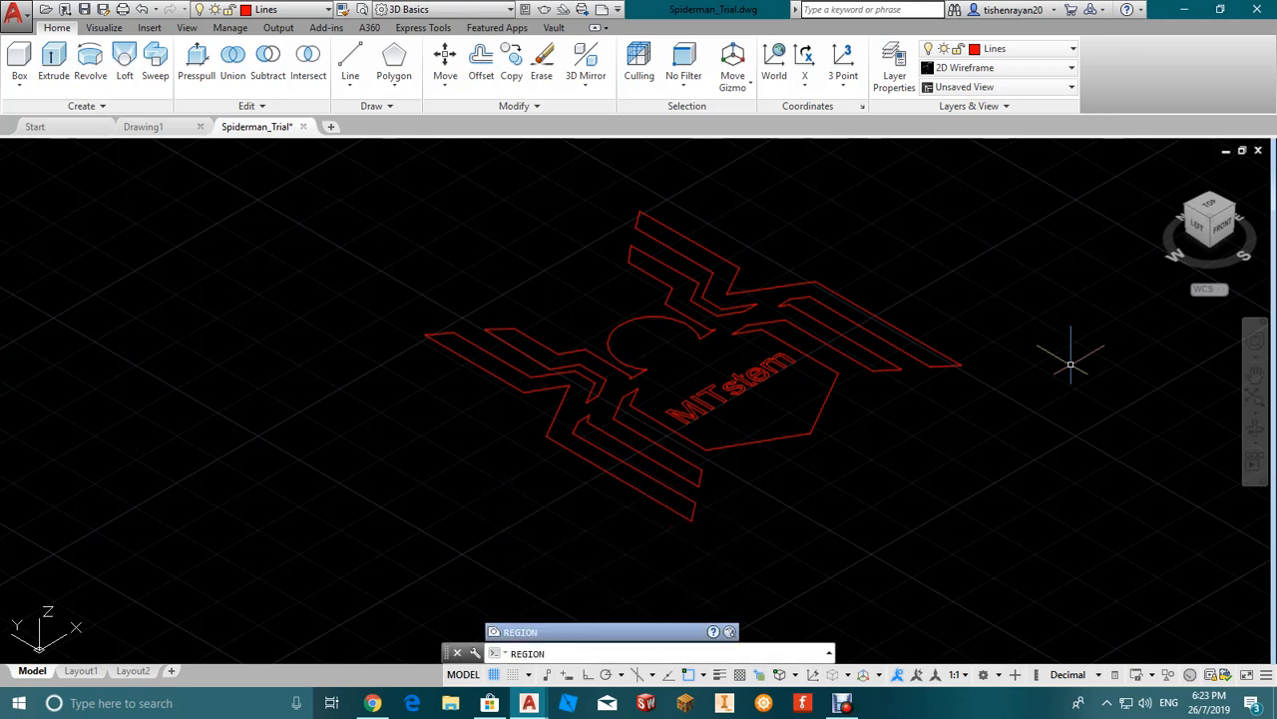
key(Return)
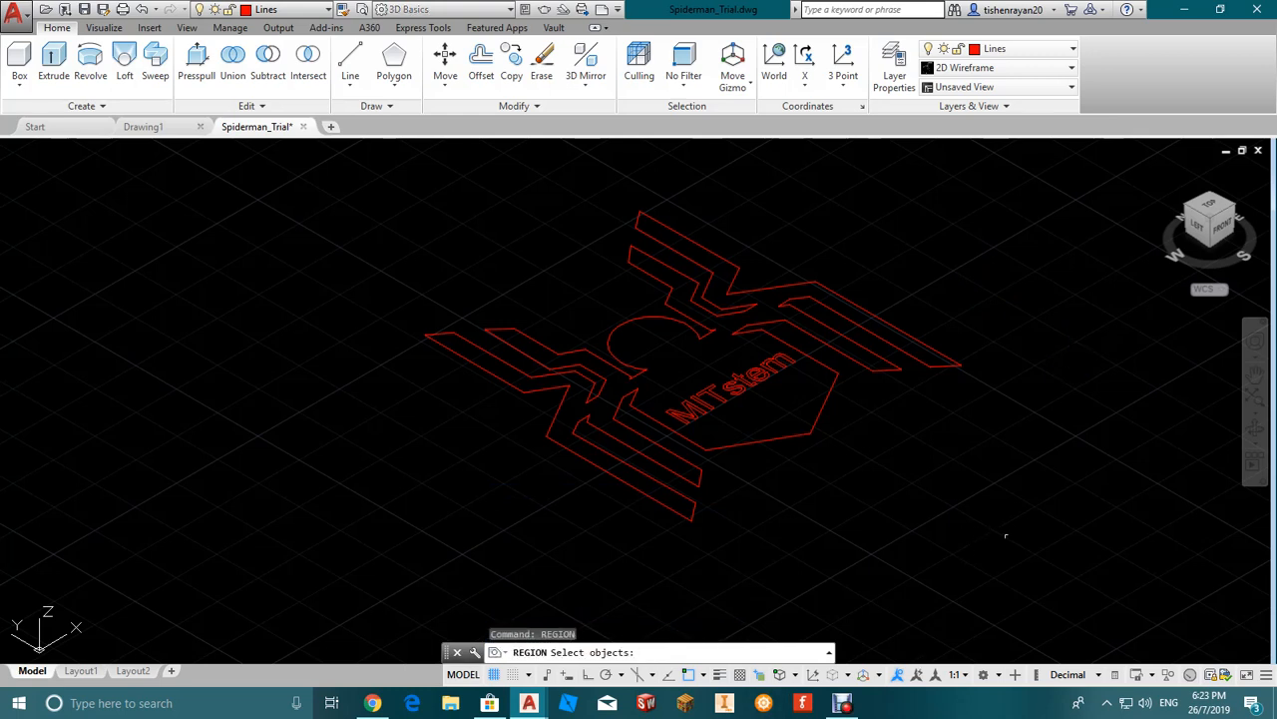
click(1023, 566)
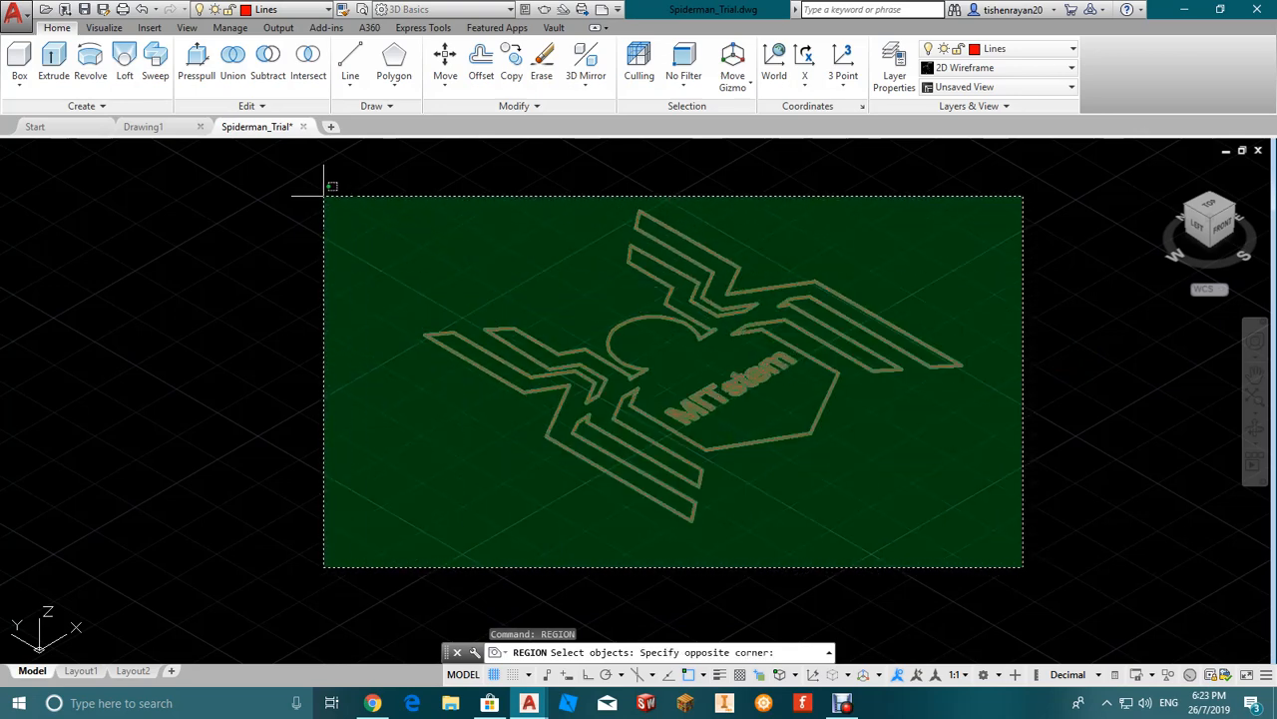
click(323, 196)
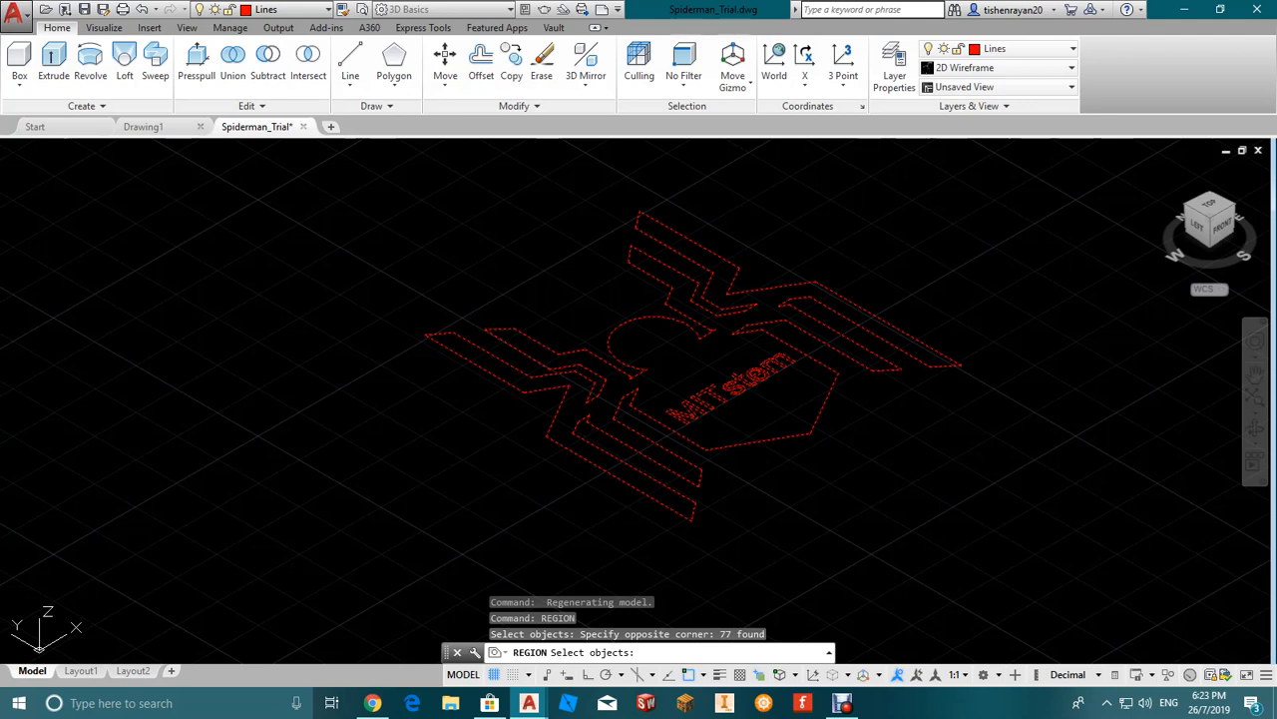
key(Return)
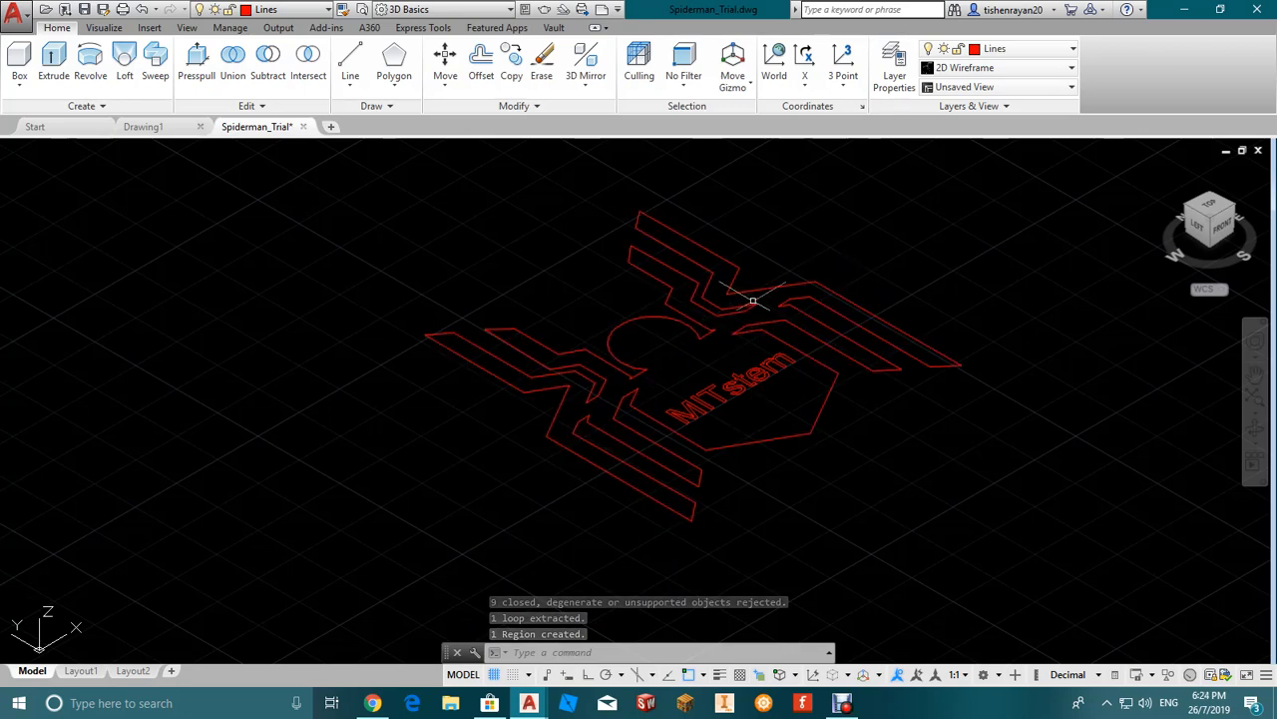
scroll(771, 288, up, 2)
scroll(744, 309, down, 4)
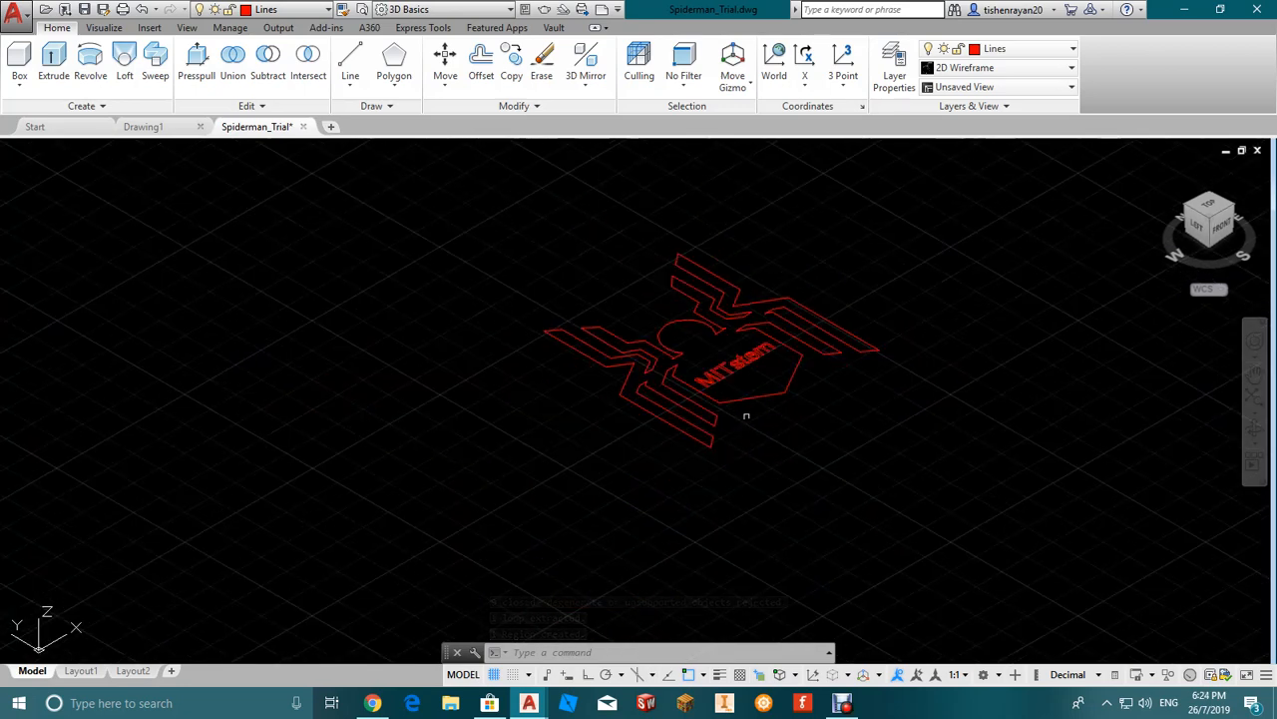
Step: Presspull the bounded spider area around the MITstem letters to an extrusion height of 10
scroll(848, 372, up, 2)
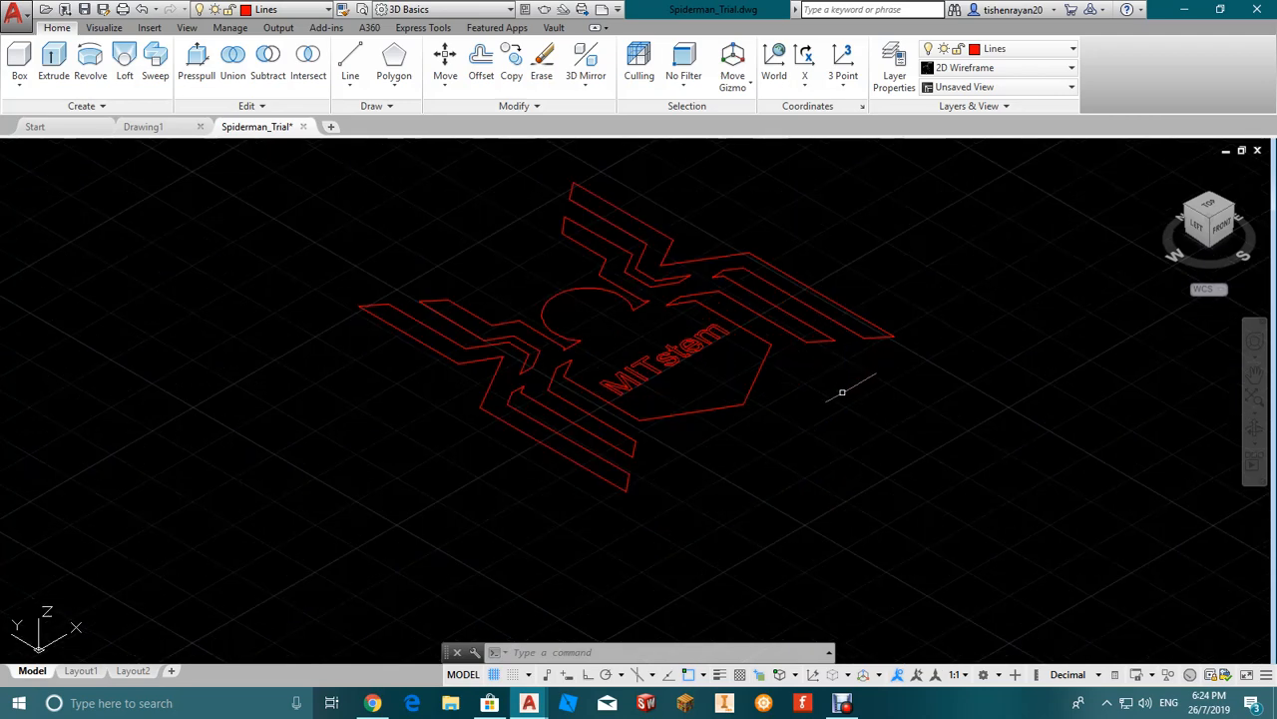
key(Escape)
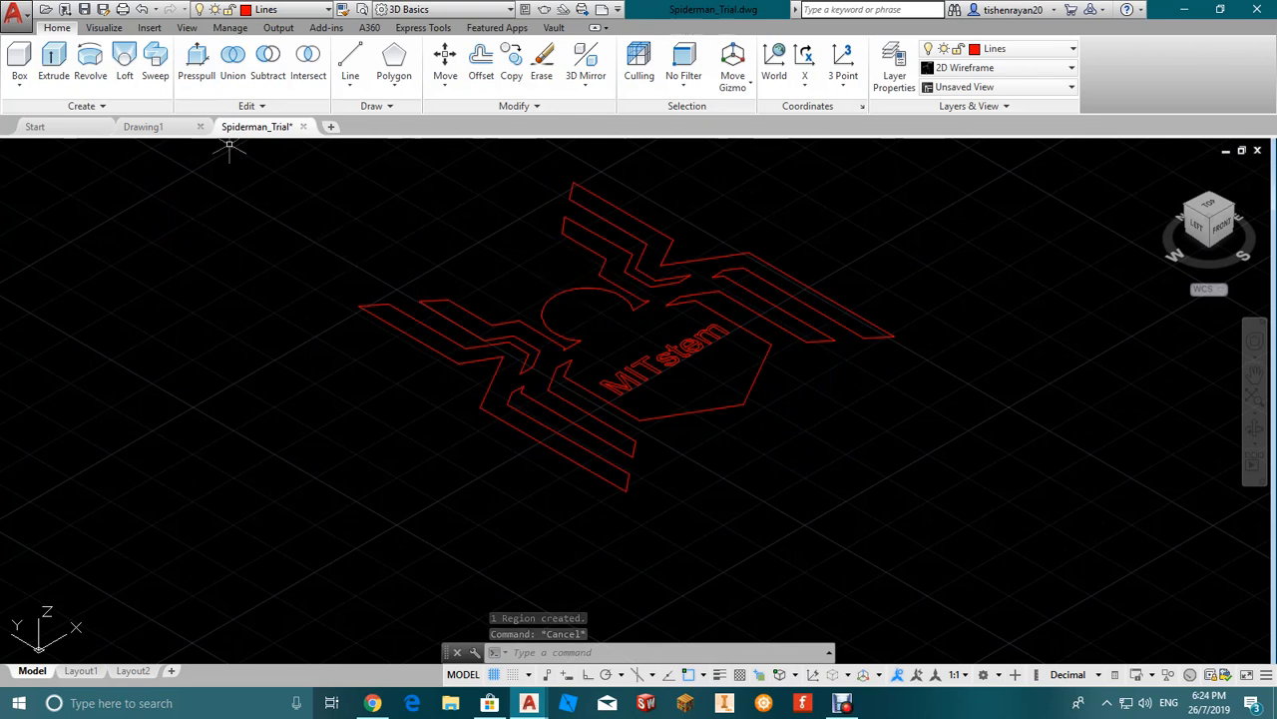
click(197, 62)
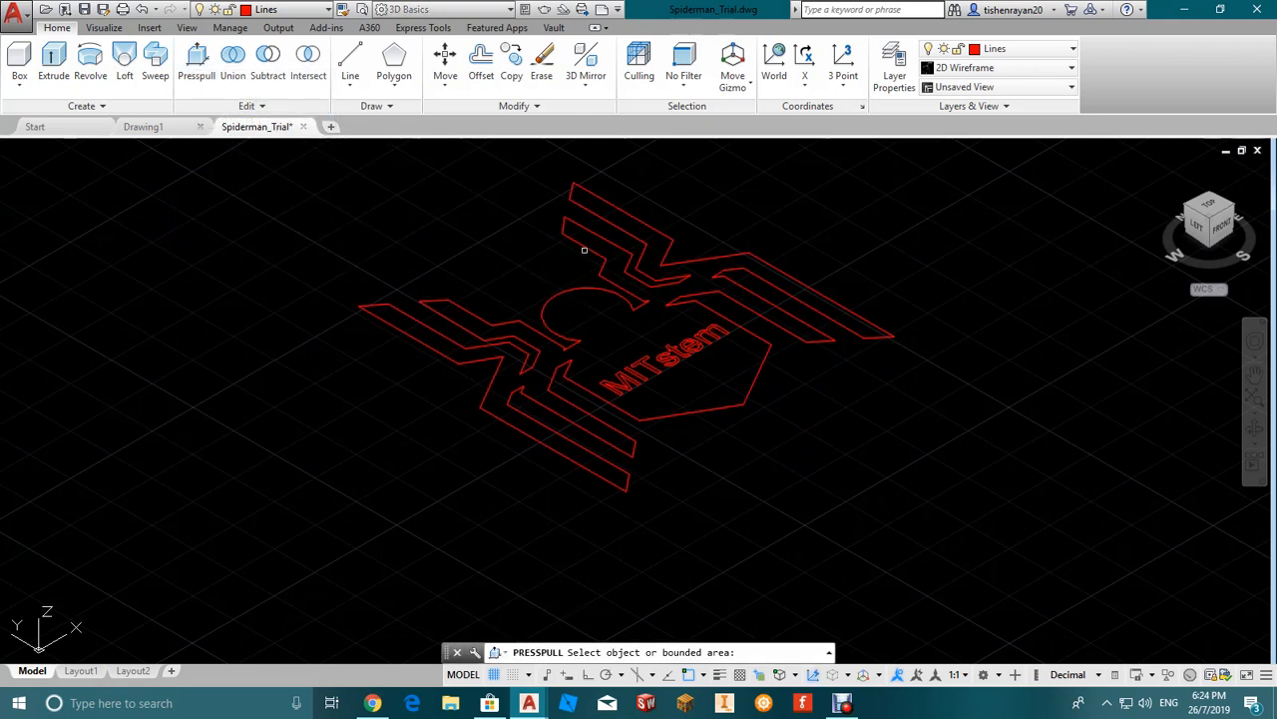
click(587, 314)
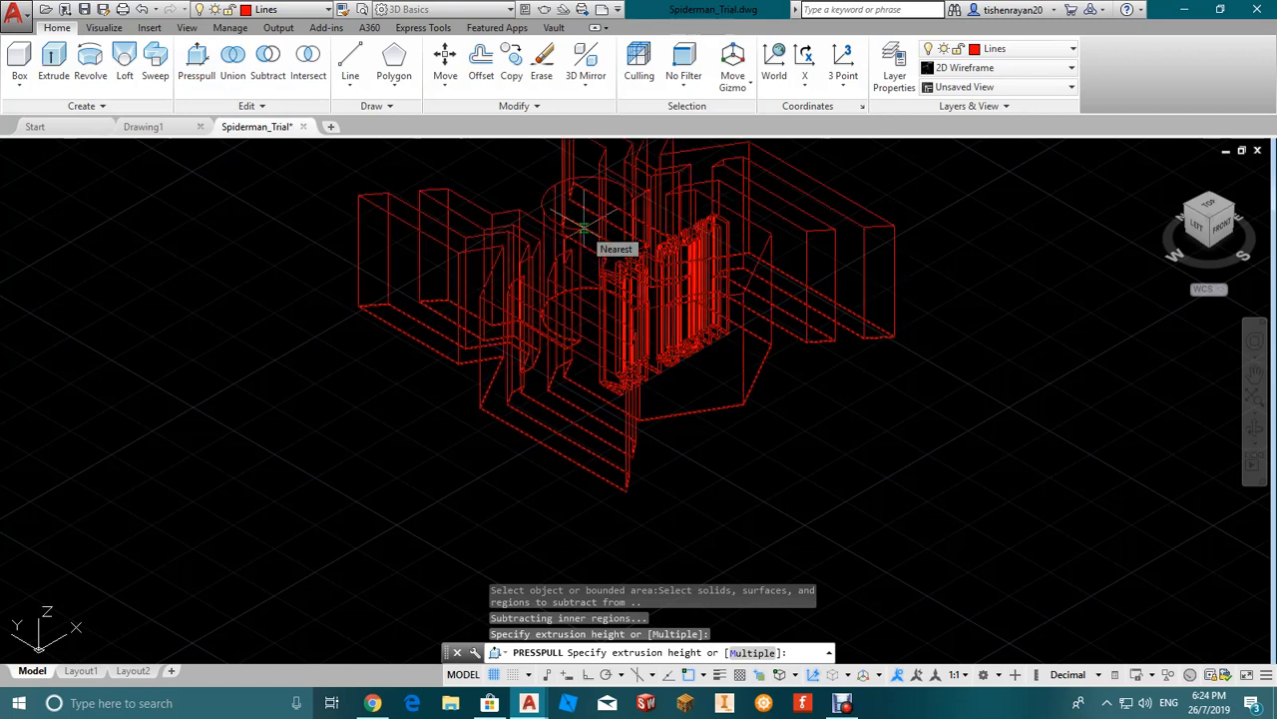
text(10)
key(Return)
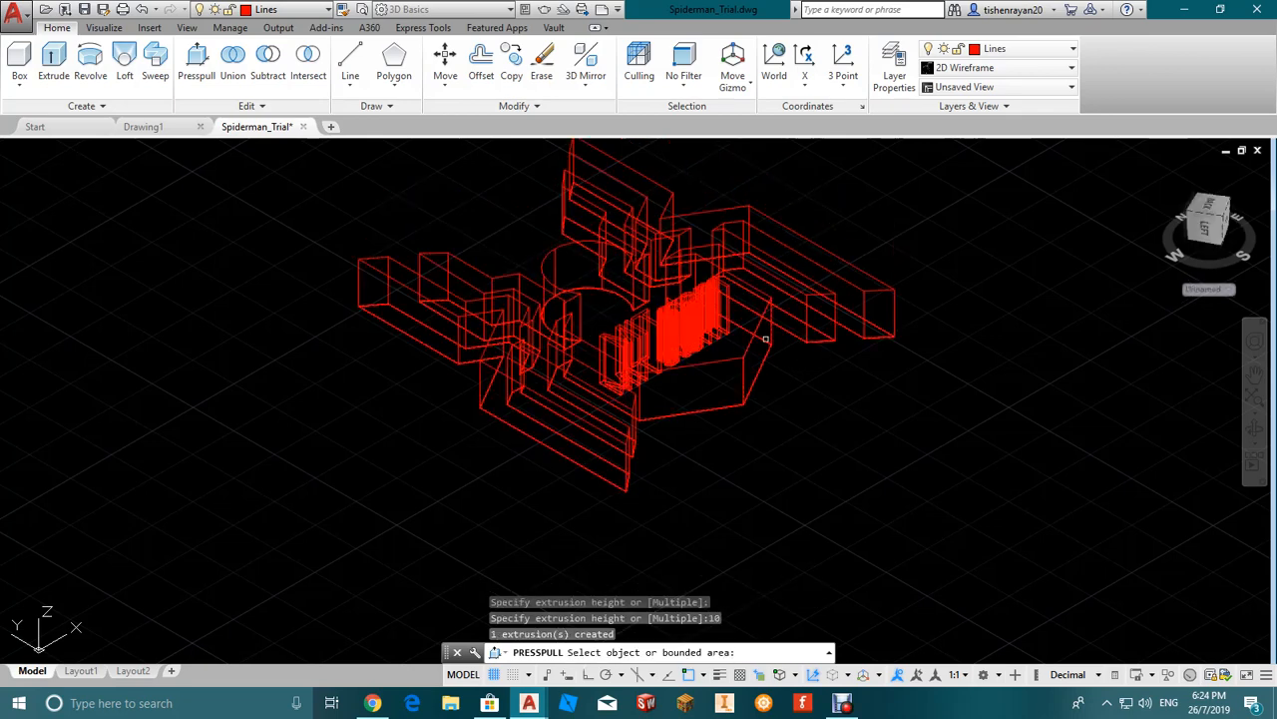
scroll(758, 339, down, 4)
scroll(699, 339, up, 4)
scroll(670, 345, down, 2)
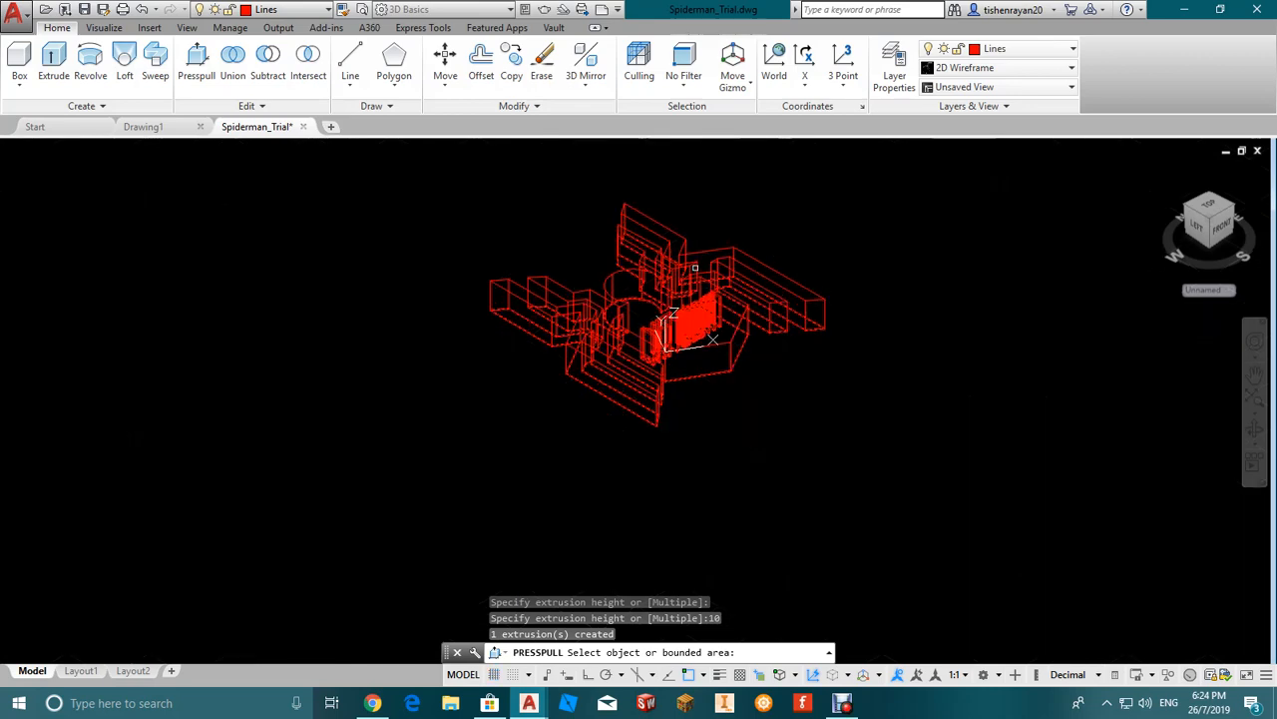
scroll(693, 266, up, 3)
scroll(691, 262, down, 1)
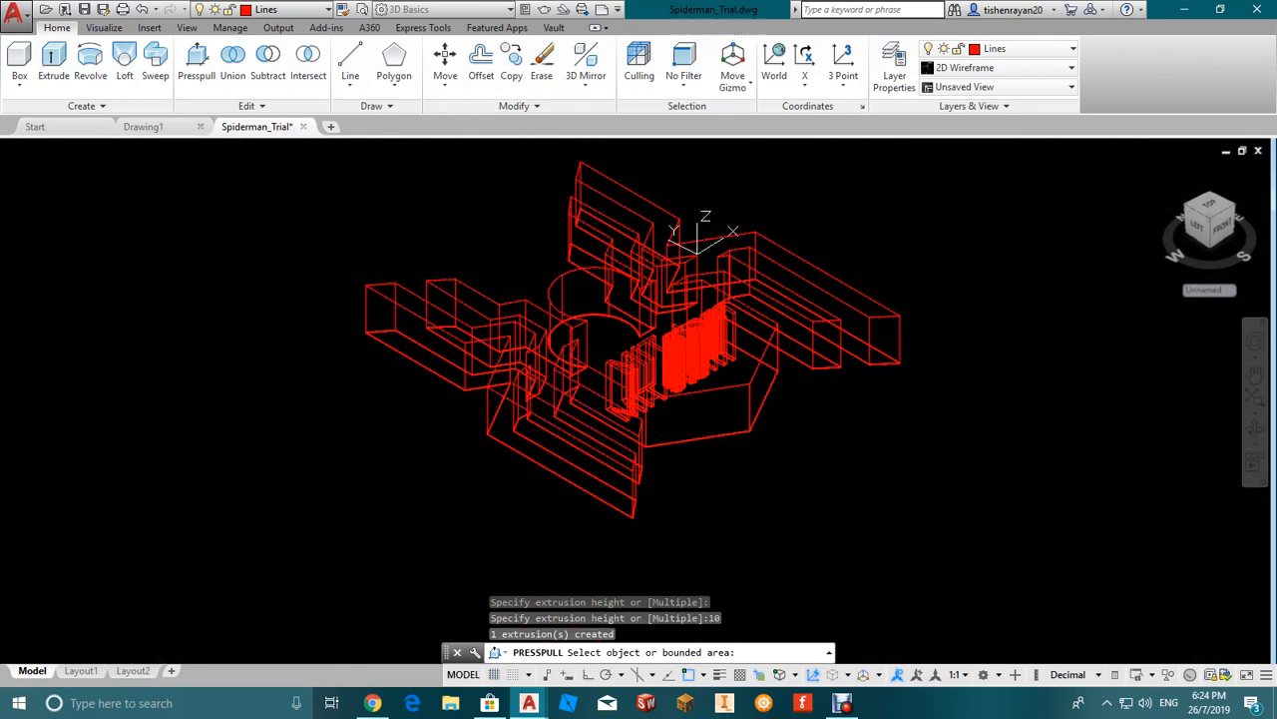
key(Return)
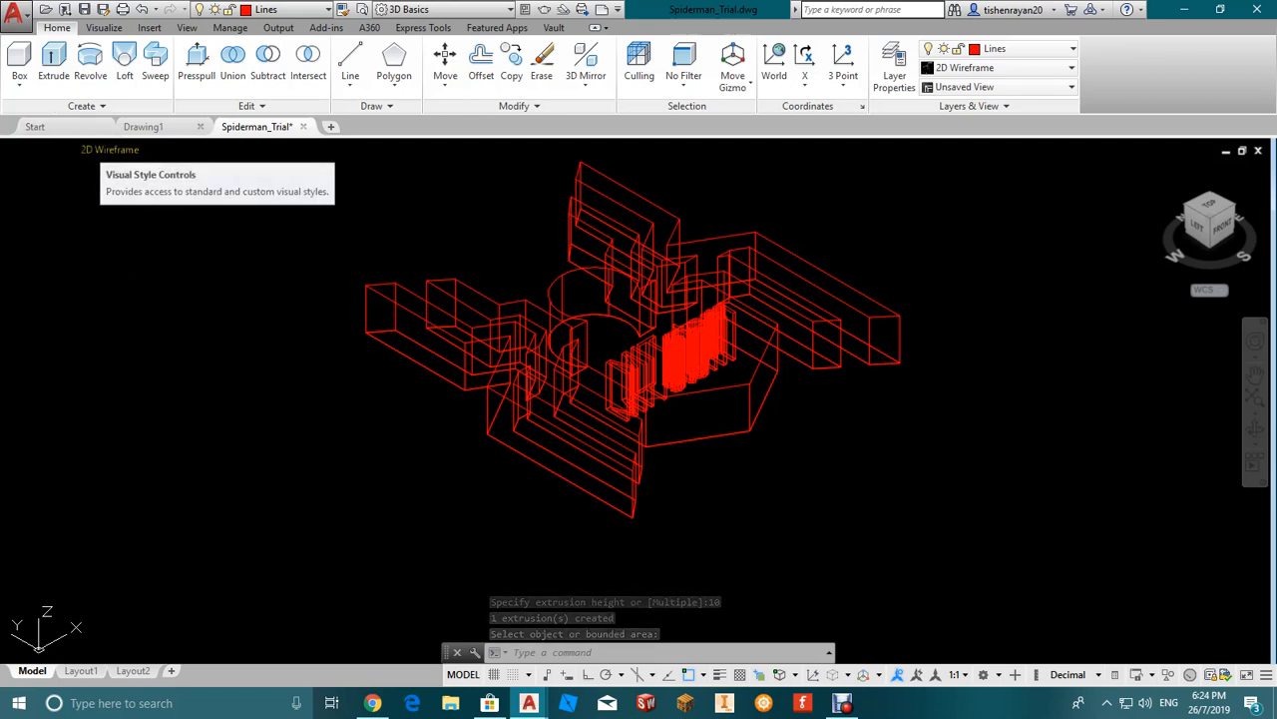
Step: Set the visual style to Conceptual and examine the extruded spider and its MITstem lettering from above and at an angle
click(110, 149)
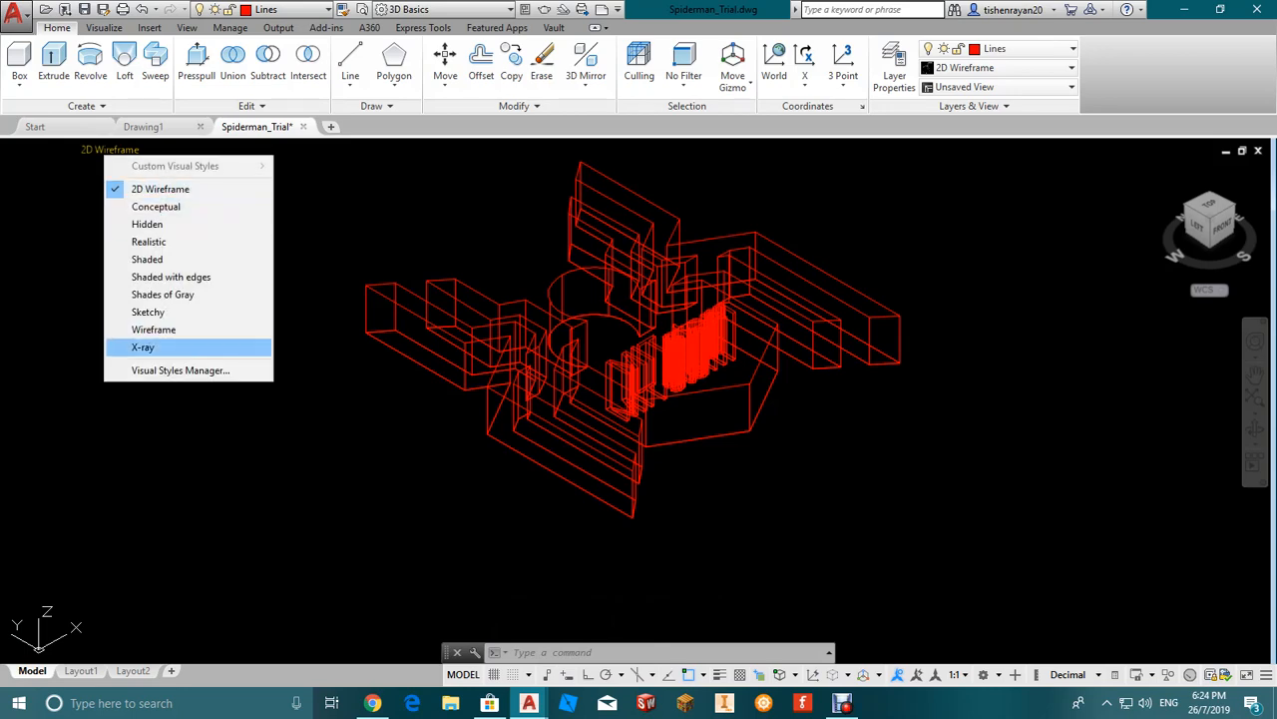
click(158, 207)
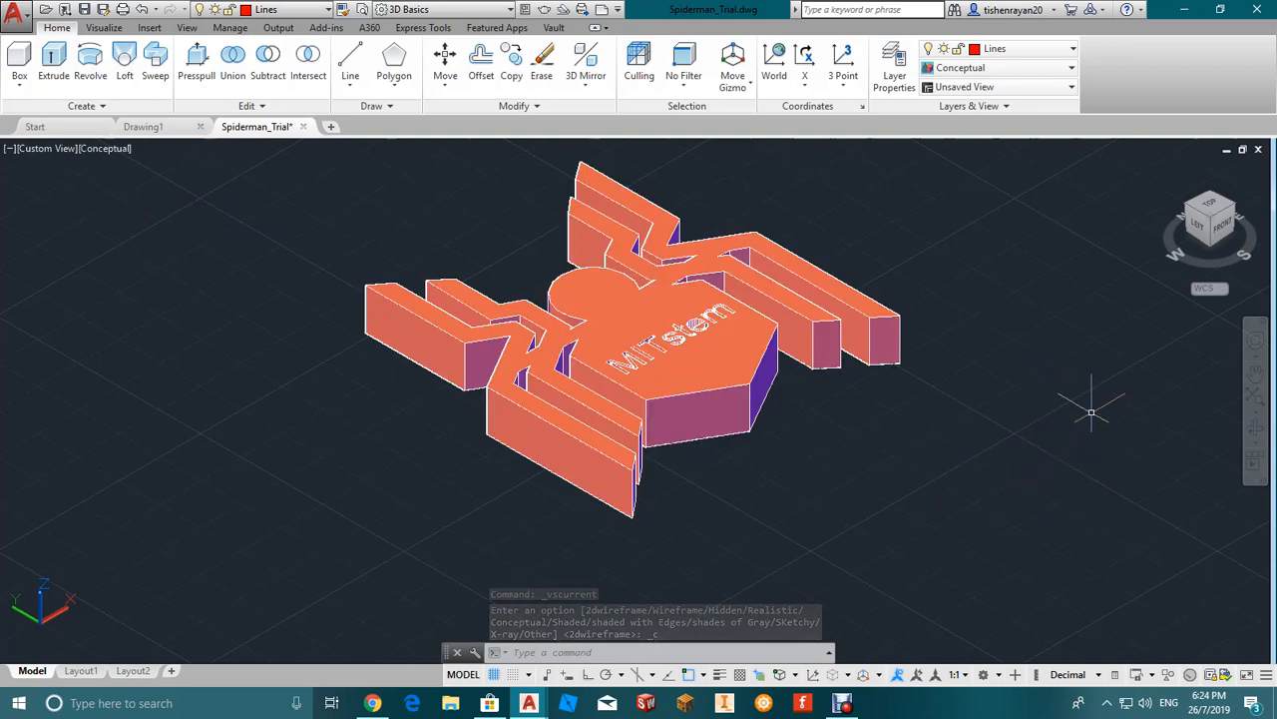
shift+middle_drag(1095, 391, 994, 489)
scroll(994, 489, down, 3)
scroll(998, 414, up, 1)
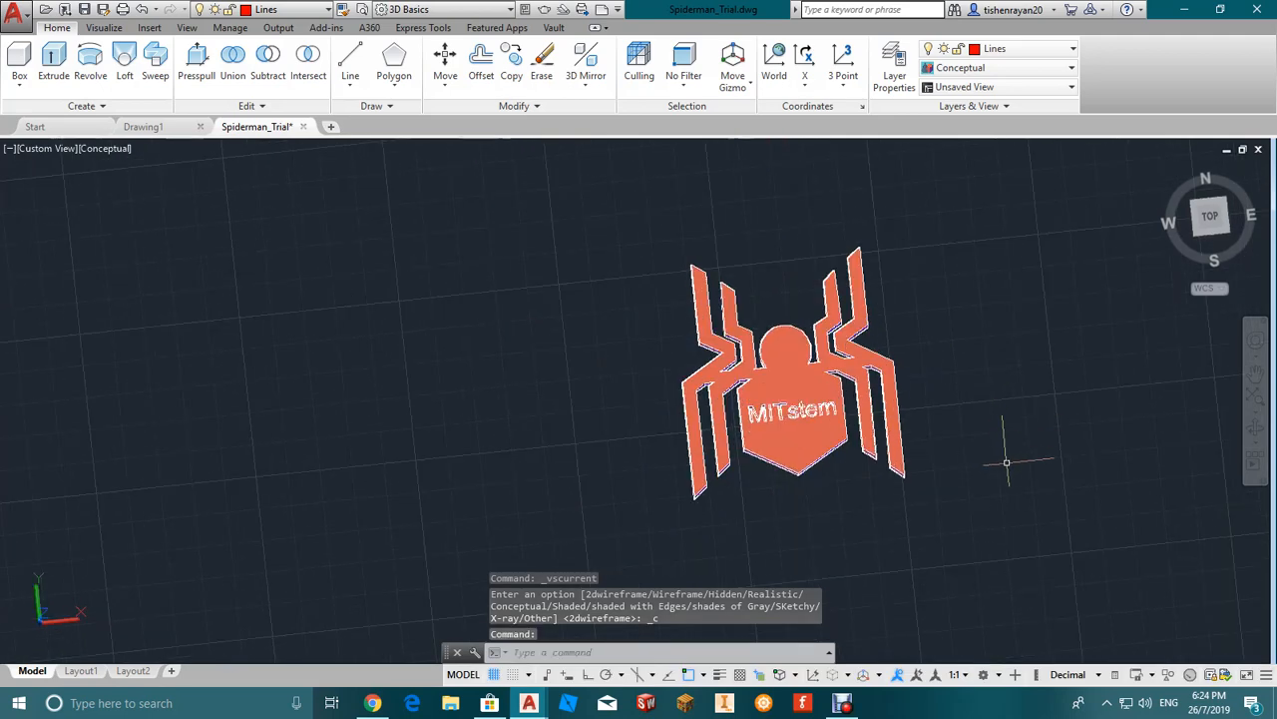
shift+right_click(1007, 463)
click(958, 490)
shift+middle_drag(958, 490, 1009, 488)
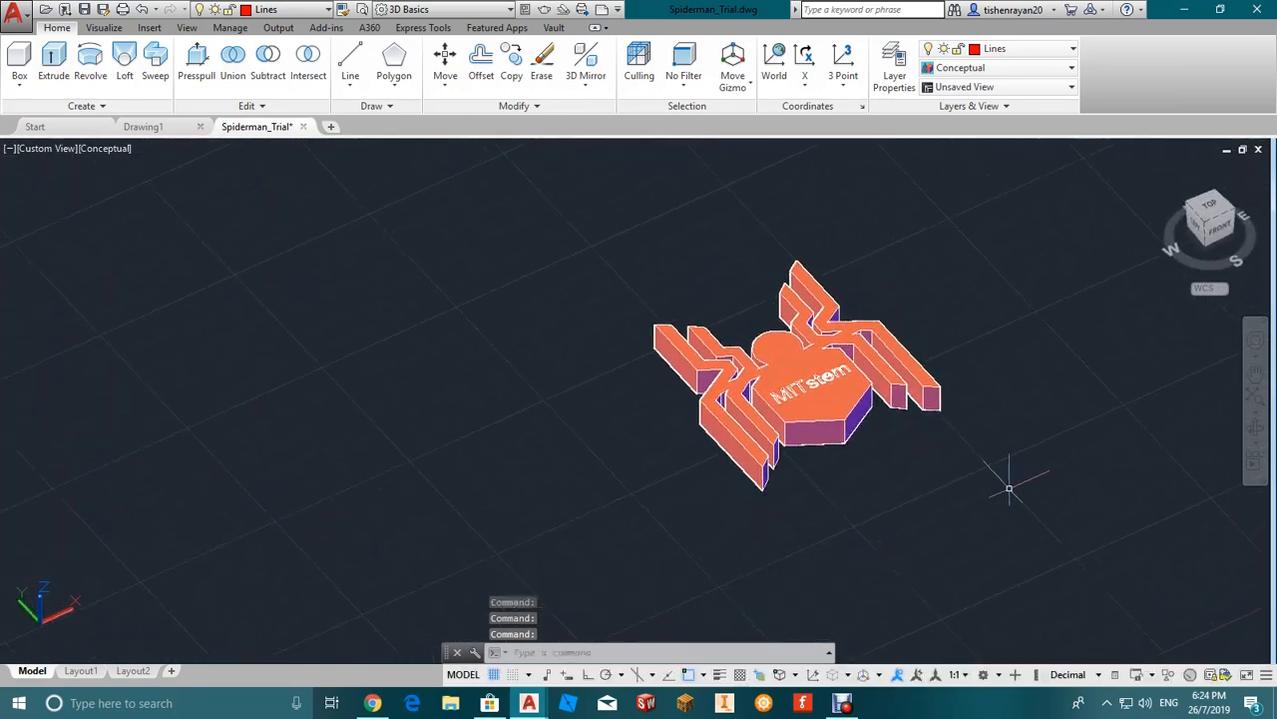
scroll(973, 376, up, 3)
scroll(970, 369, down, 2)
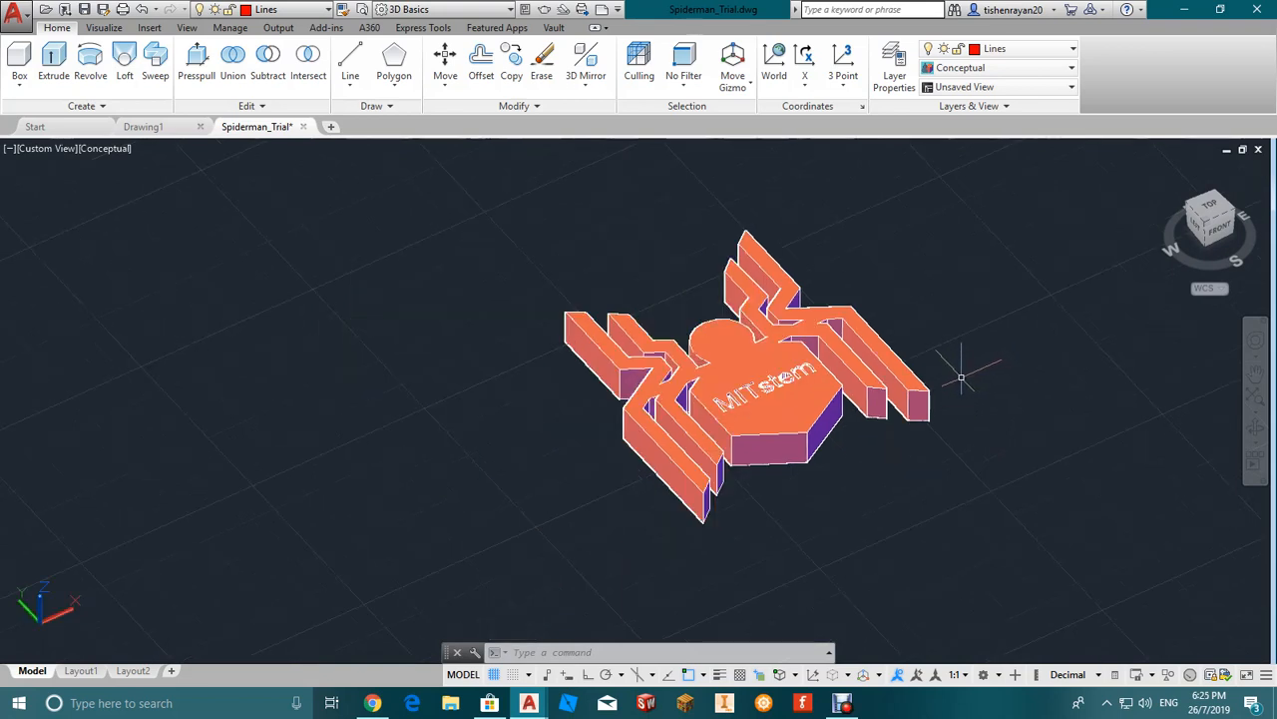
scroll(938, 361, up, 2)
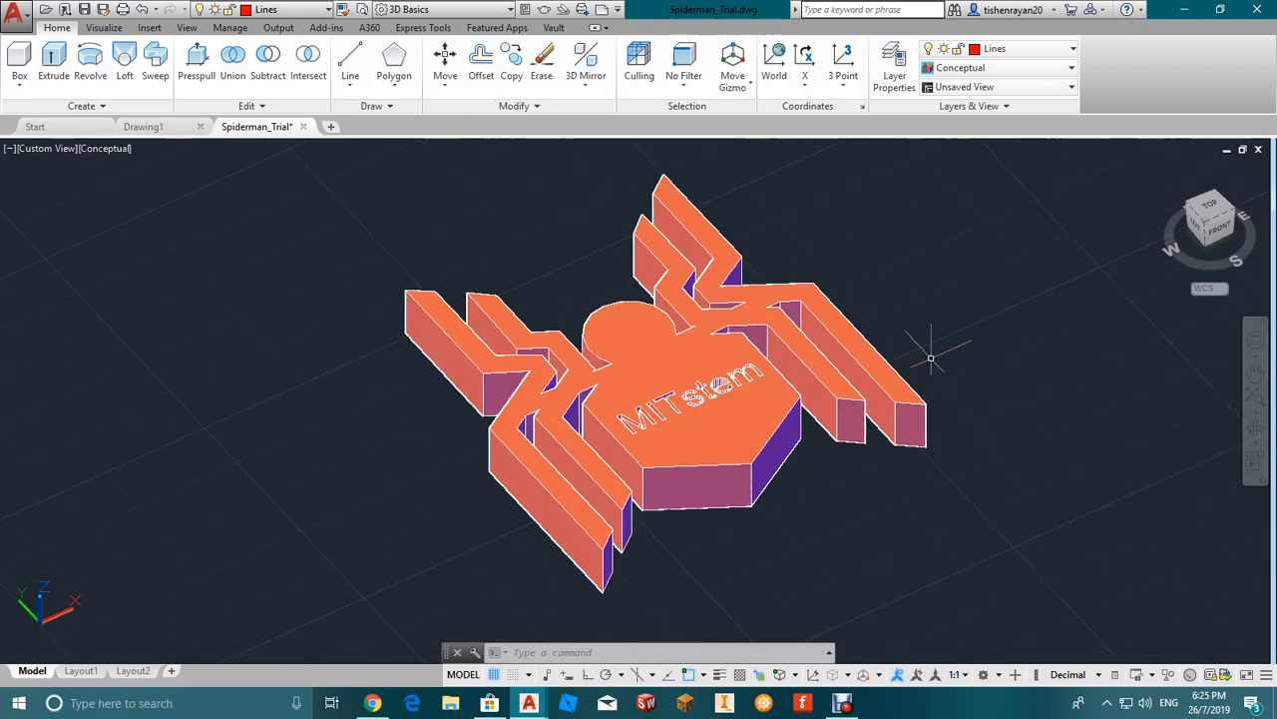